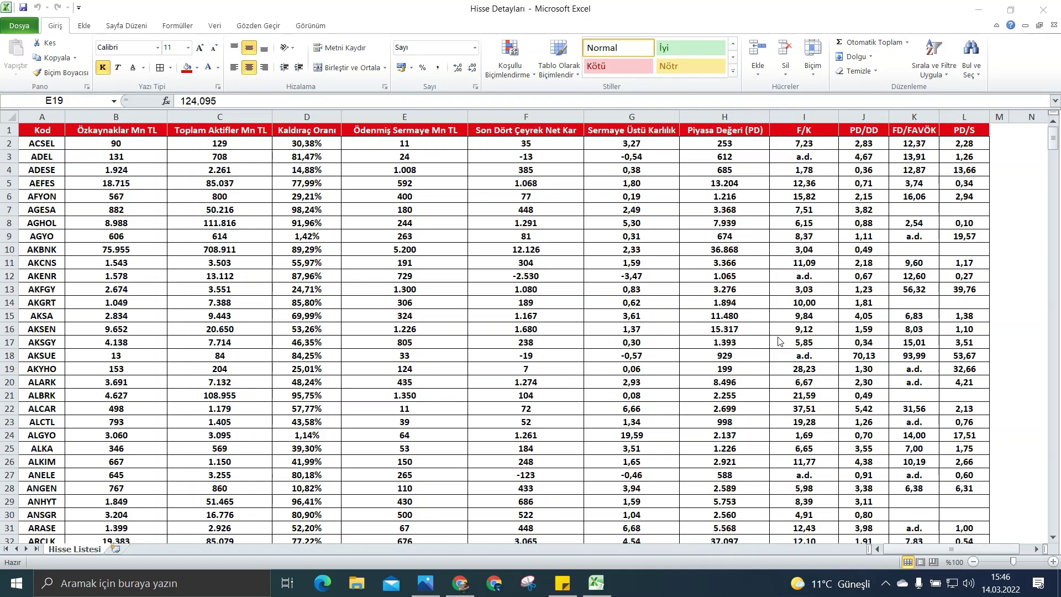
Review the six stock screening criteria in the sticky note and return to the stock list in Excel.
click(563, 583)
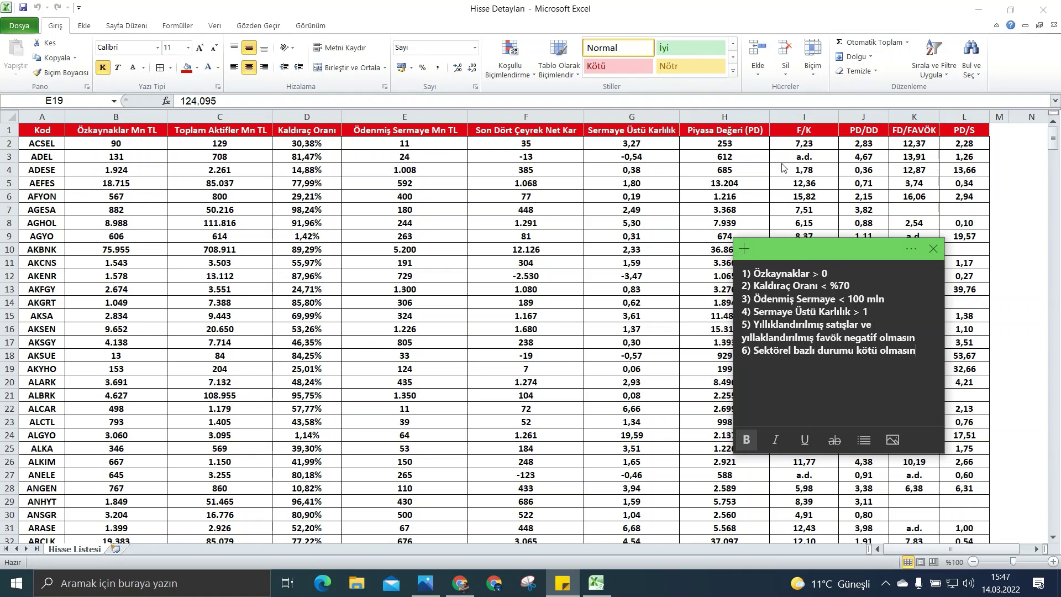
key(alt+Tab)
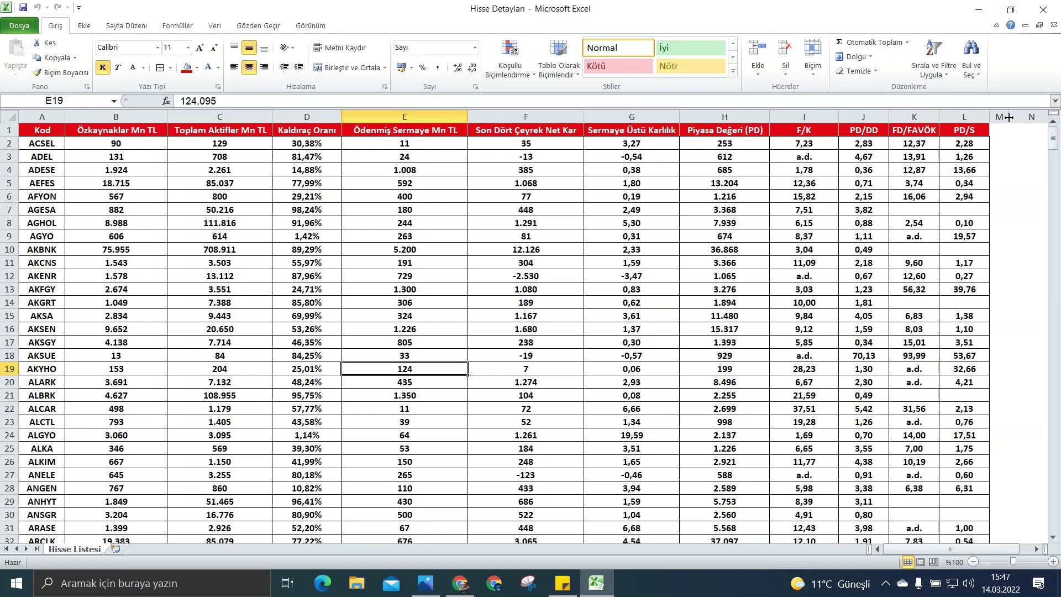
click(559, 590)
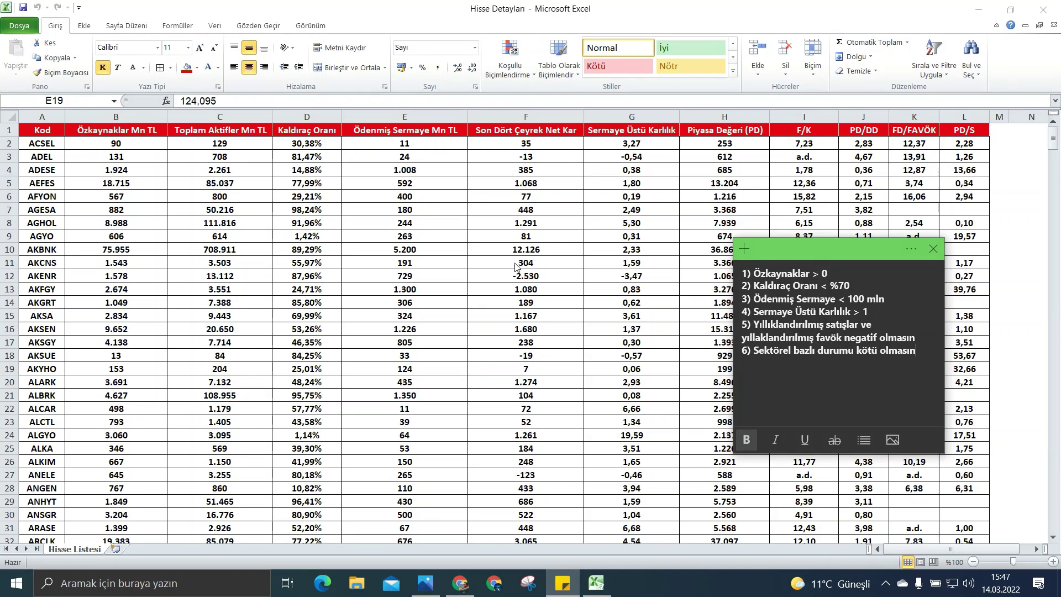
click(395, 232)
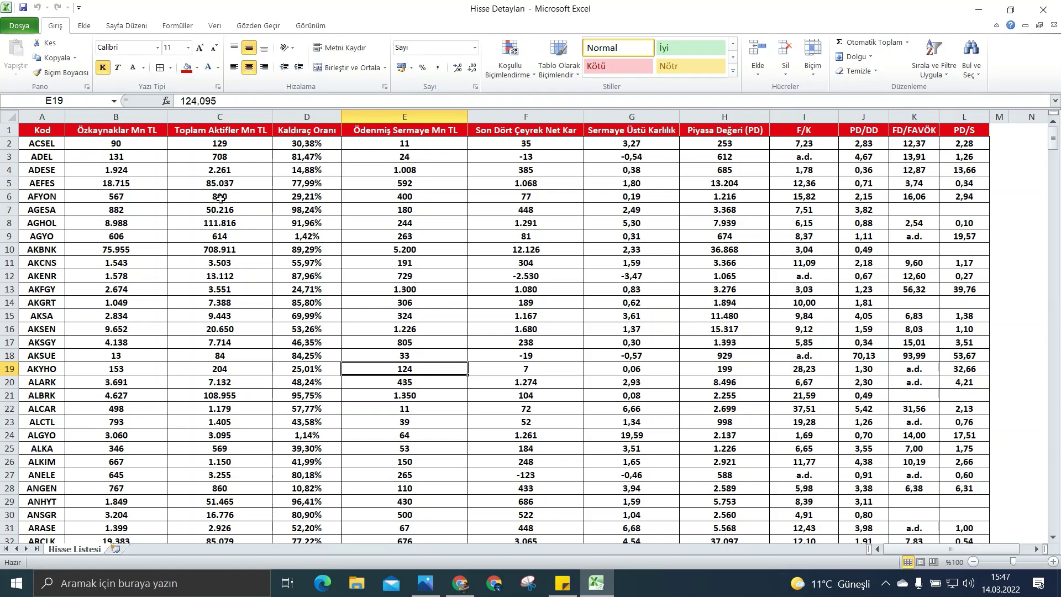
Sort the stock list by the Özkaynaklar Mn TL column in ascending order.
click(107, 131)
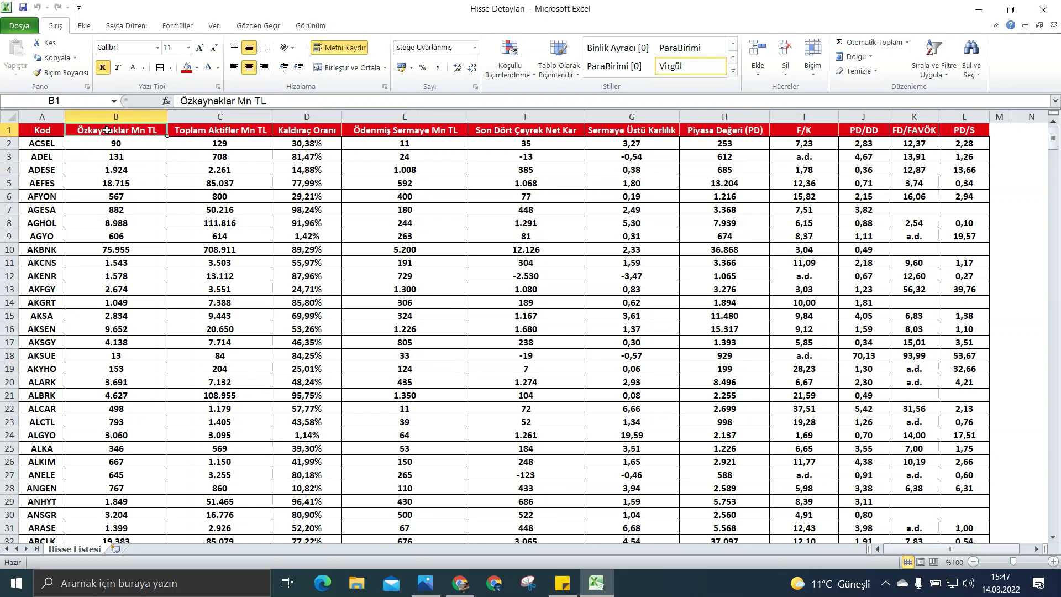
right_click(107, 131)
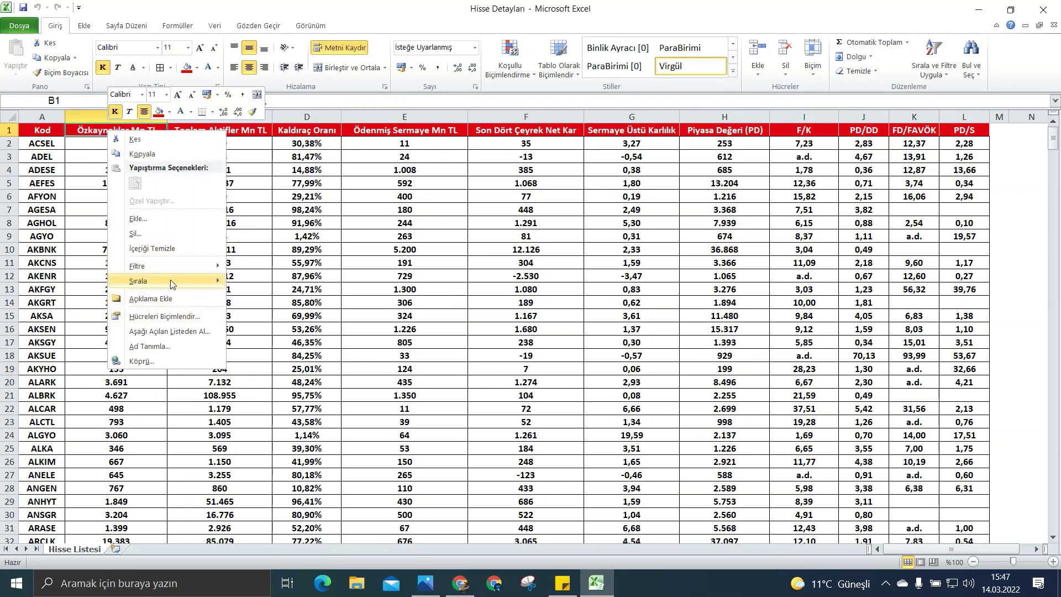
mouse_move(174, 285)
click(274, 282)
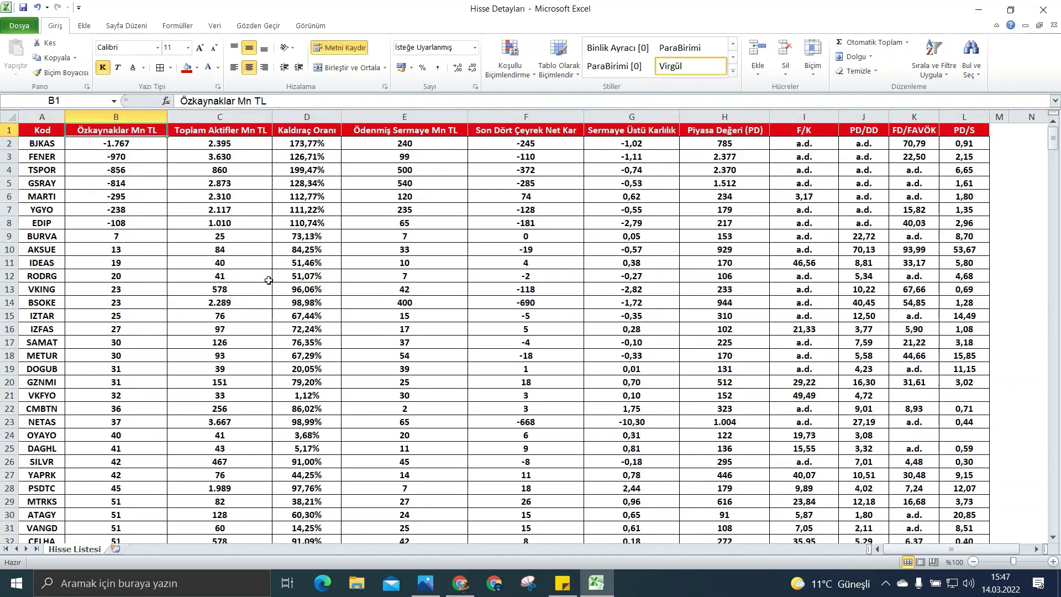
Delete rows 2 to 8, which hold the companies with negative Özkaynaklar.
drag(9, 143, 42, 224)
right_click(9, 183)
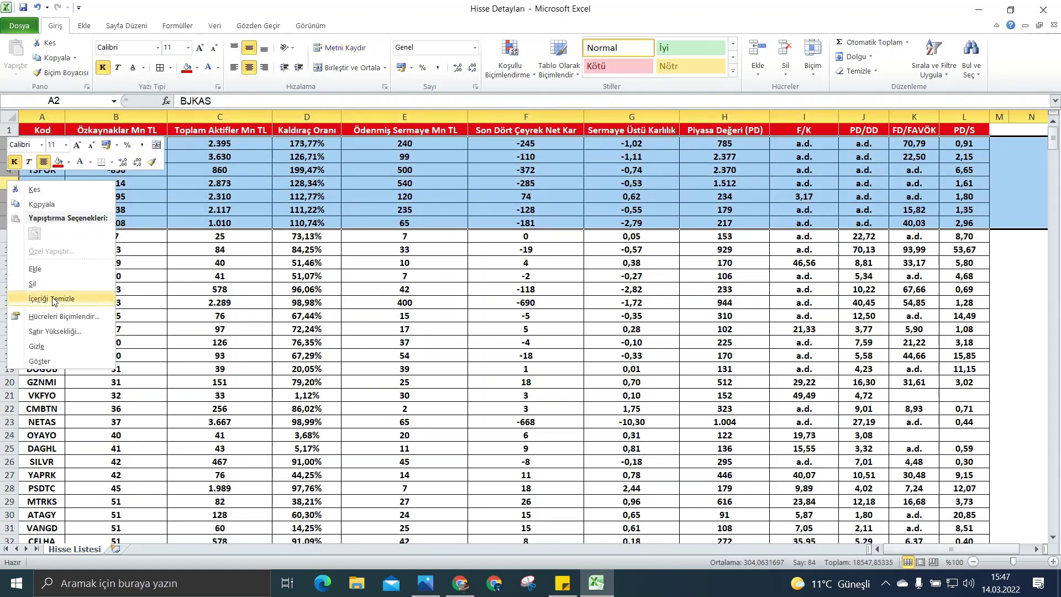
click(51, 285)
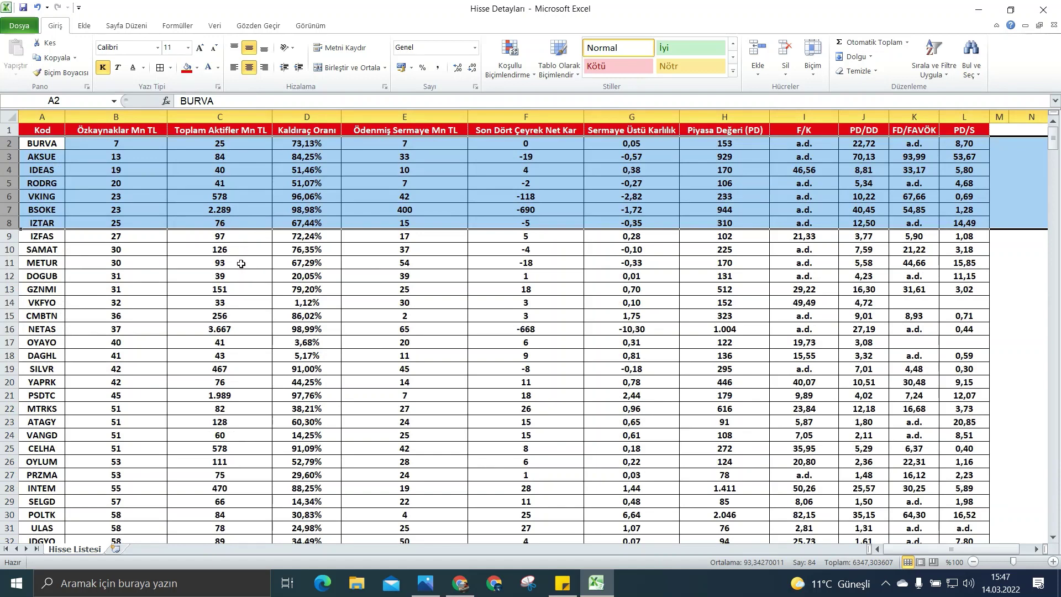
Check the leverage criterion in the sticky note and sort the stock list by Kaldıraç Oranı in descending order.
click(562, 583)
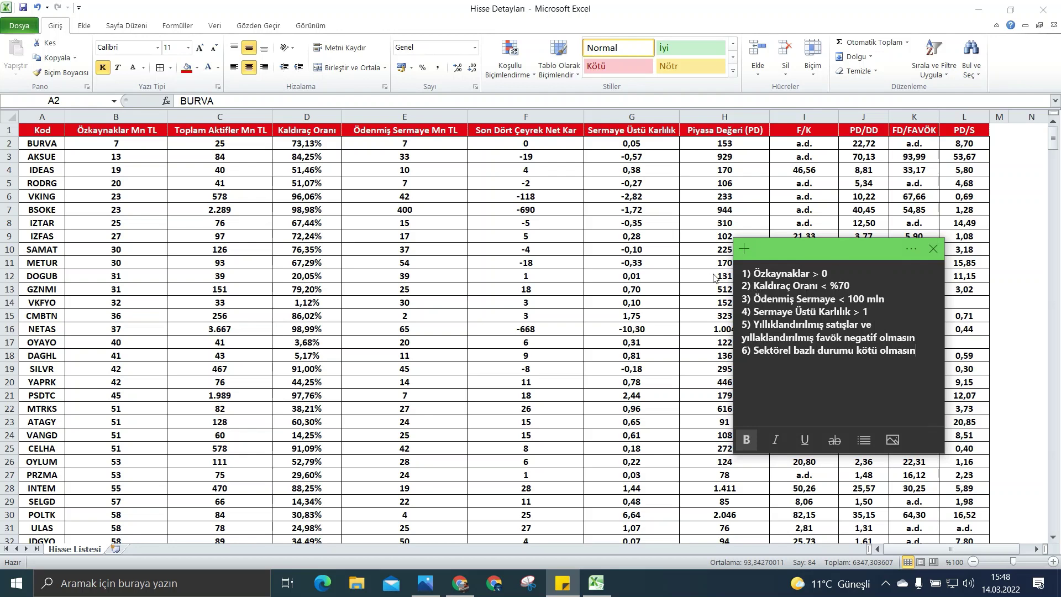
click(358, 229)
click(293, 131)
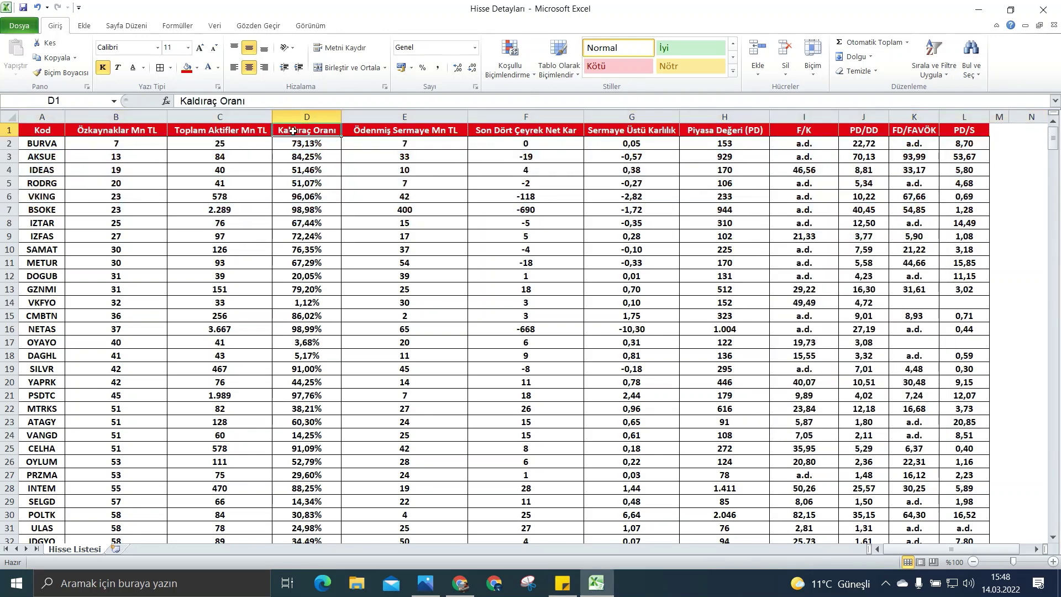
right_click(294, 133)
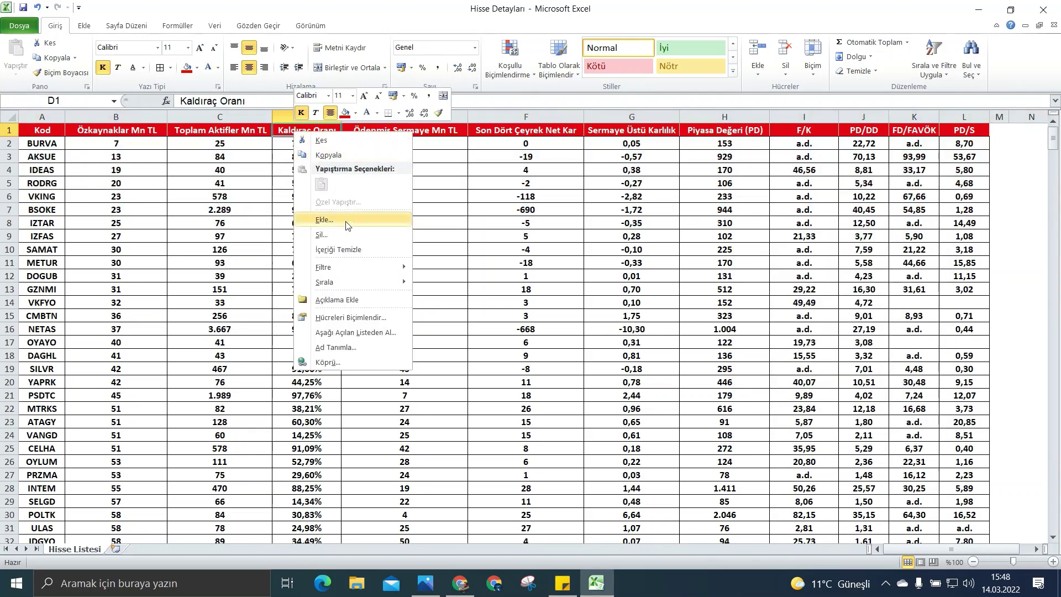
mouse_move(376, 283)
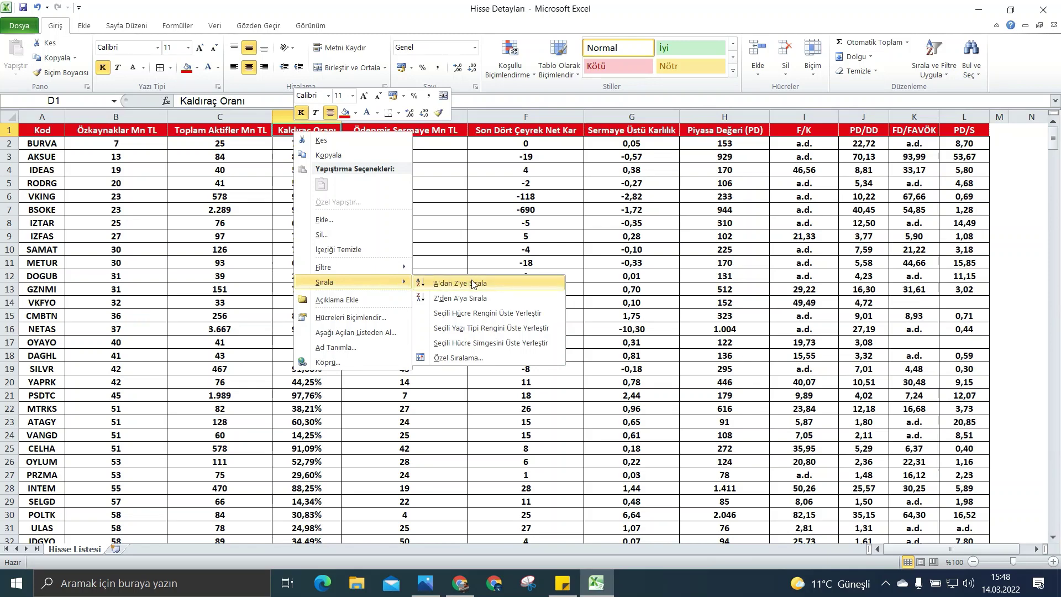
click(470, 298)
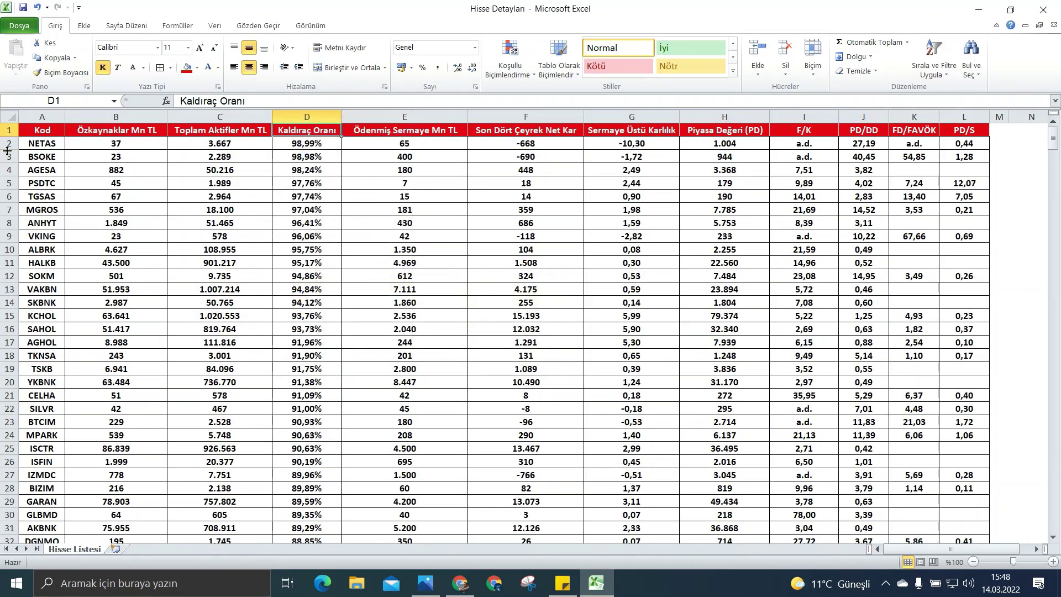
Delete rows 2 to 109, which hold the companies with a Kaldıraç Oranı above 70%.
drag(7, 147, 17, 389)
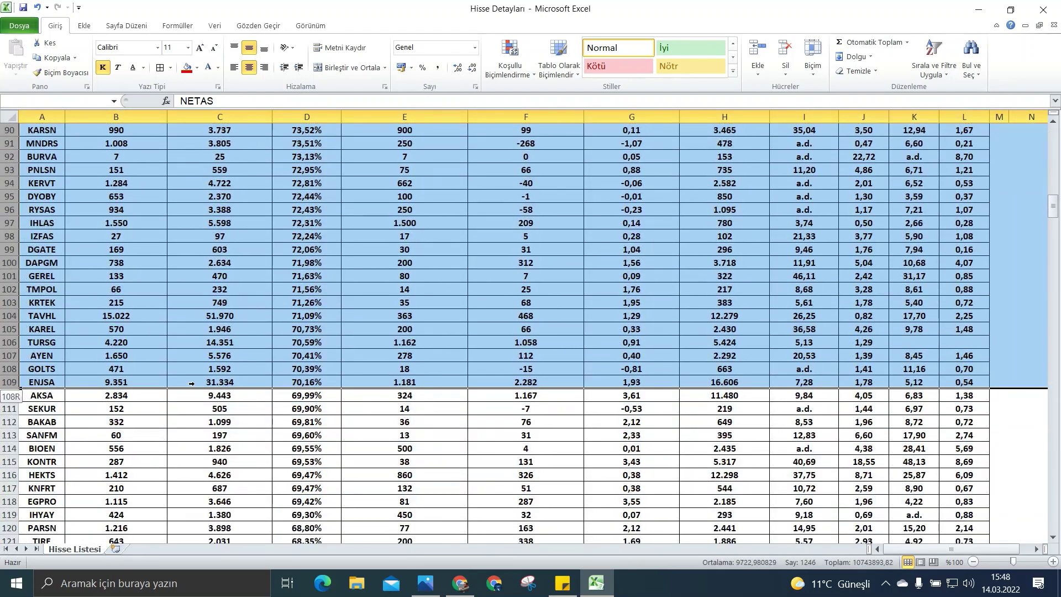
right_click(21, 264)
click(41, 358)
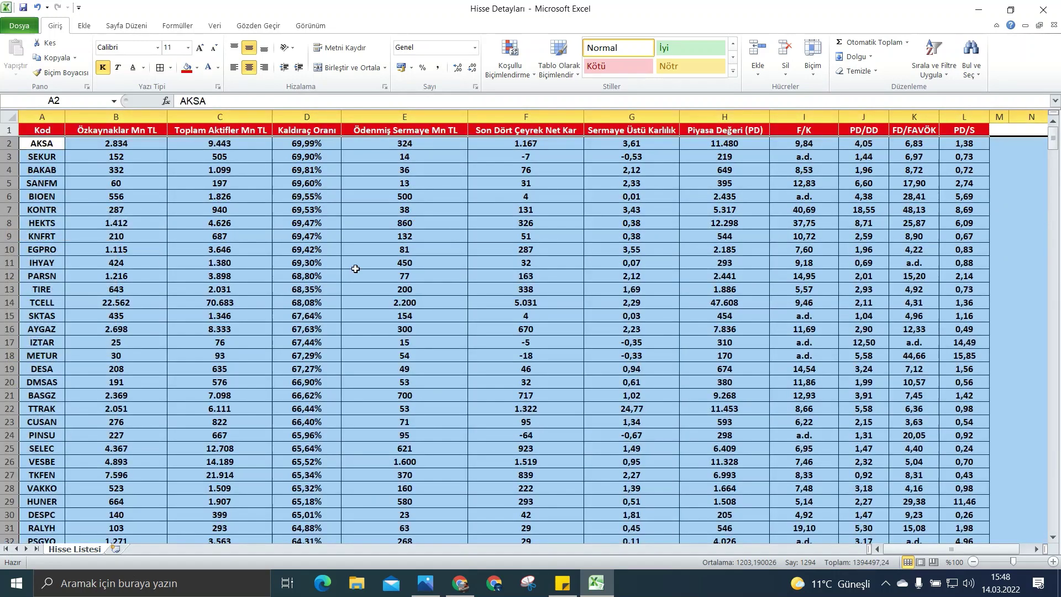
Examine the Kaldıraç Oranı formula in D2 and the total assets value it uses in C2.
click(303, 146)
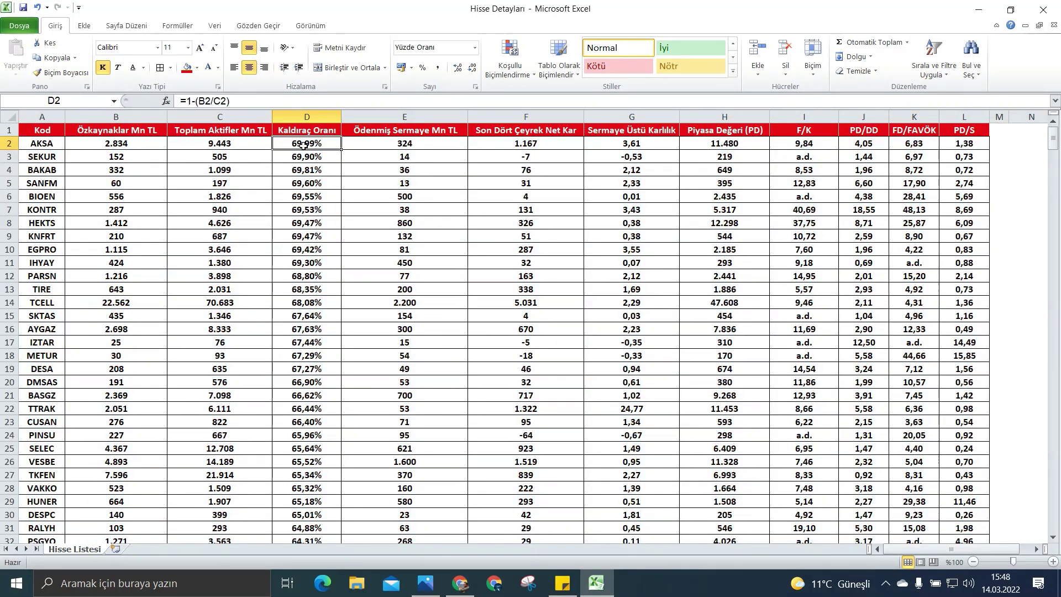
click(241, 144)
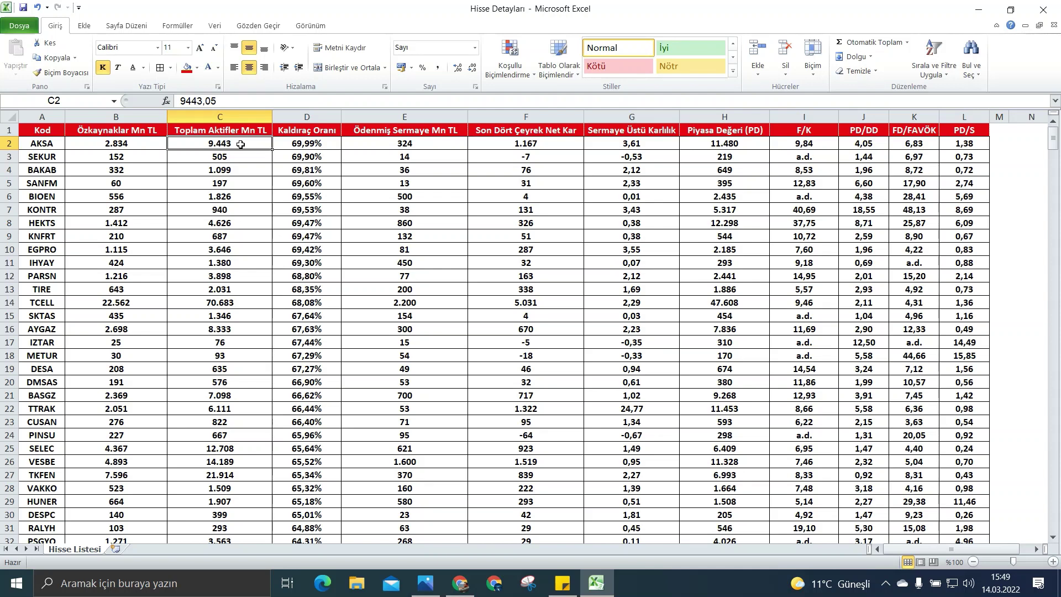
click(307, 148)
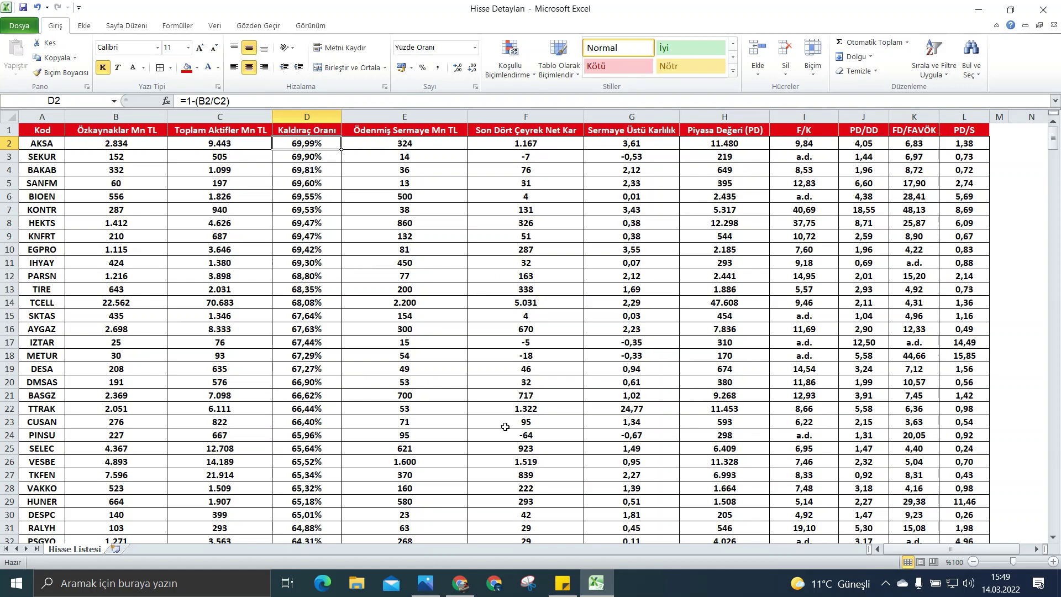
Check the paid-in capital criterion in the sticky note and sort the stock list by Ödenmiş Sermaye Mn TL in descending order.
click(567, 593)
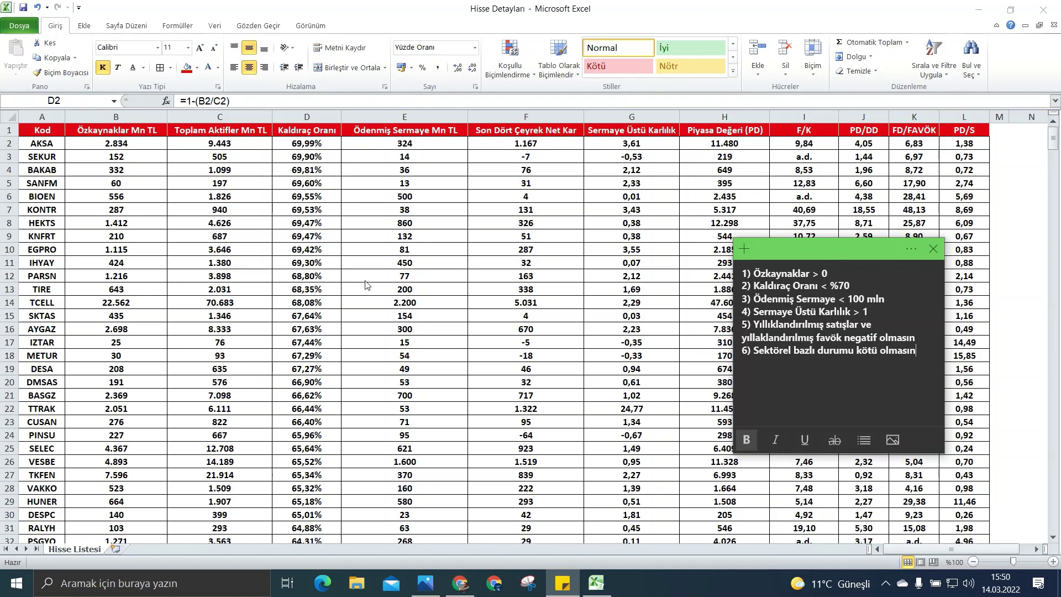
click(393, 131)
right_click(393, 131)
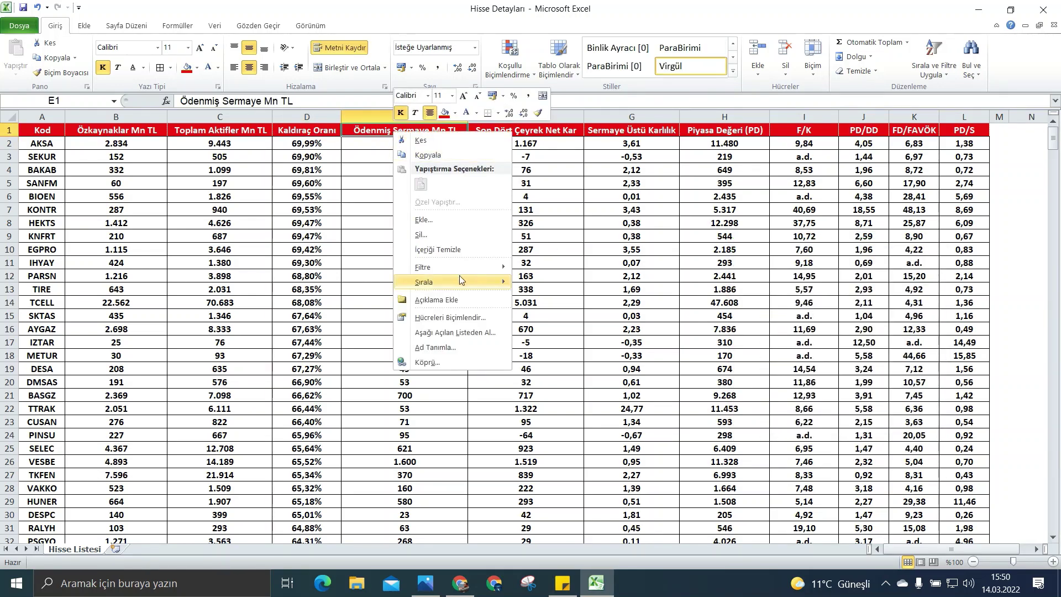
mouse_move(459, 279)
click(560, 298)
click(632, 236)
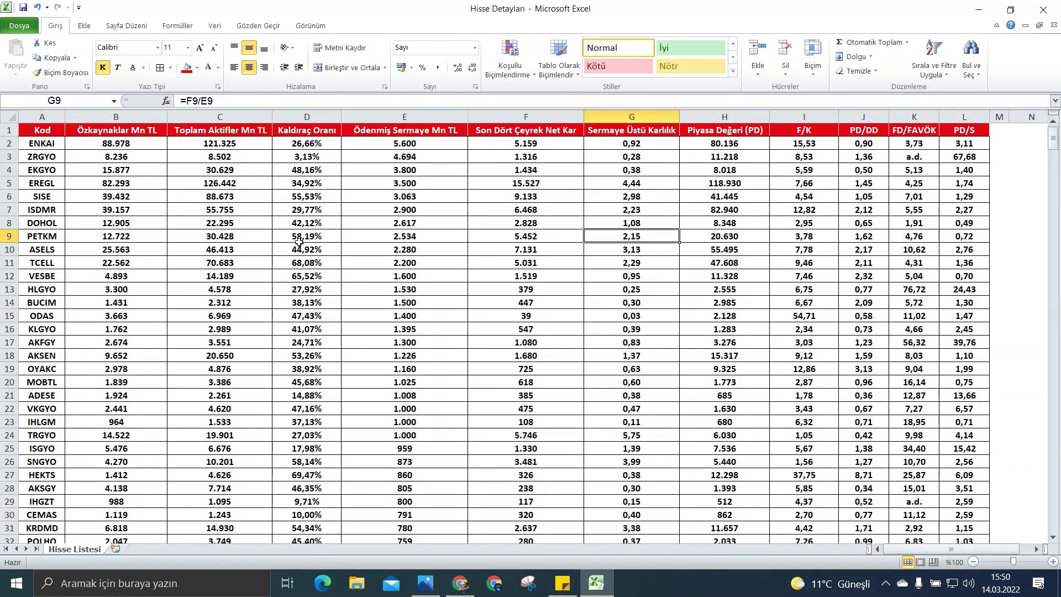
Delete rows 2 to 140, which hold the companies with Ödenmiş Sermaye above 100 million TL.
drag(8, 144, 262, 407)
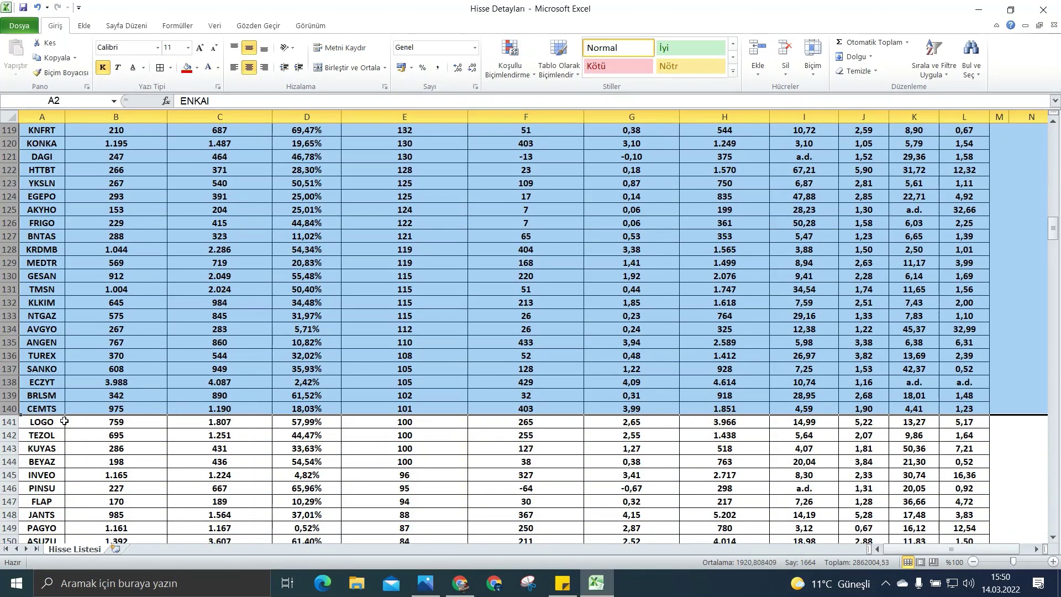
right_click(8, 271)
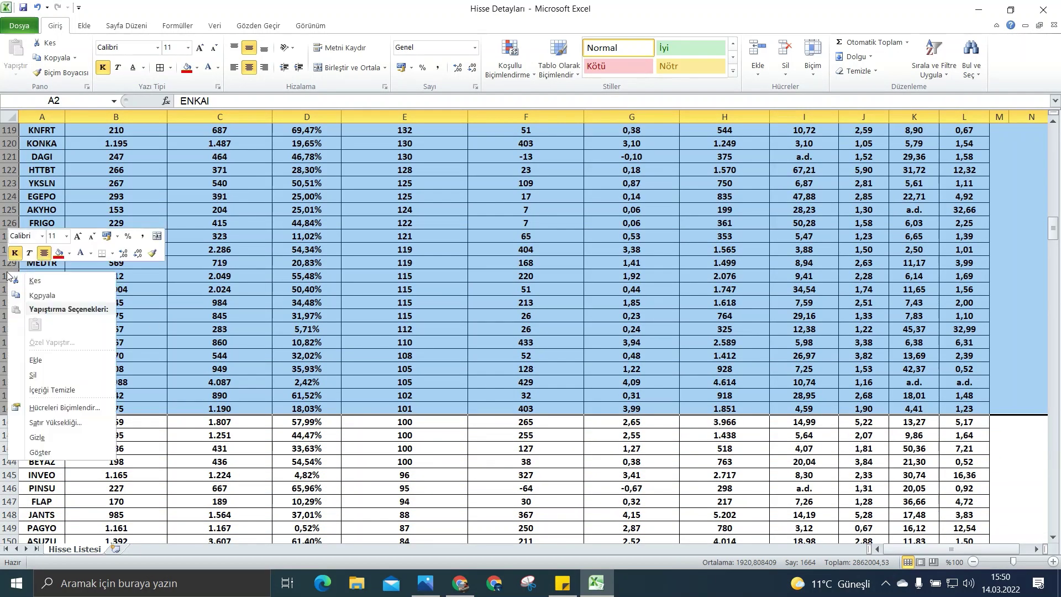
click(67, 375)
scroll(265, 285, down, 17)
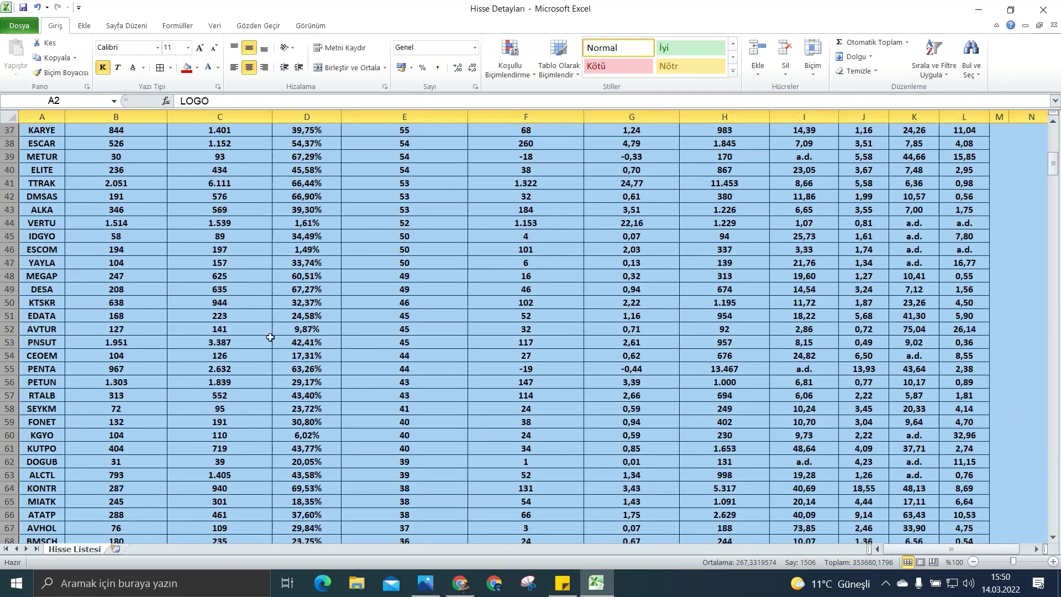
drag(1056, 180, 1026, 138)
click(440, 222)
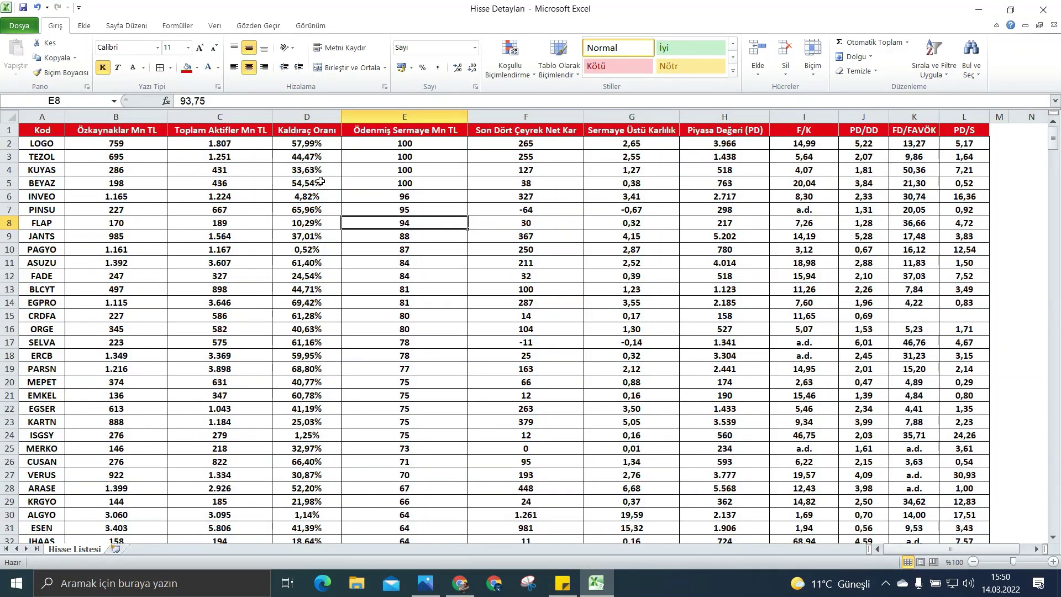
Review the profitability criterion in the sticky note and examine how G2 derives Sermaye Üstü Karlılık from net profit in F2 and paid-in capital in E2.
click(562, 583)
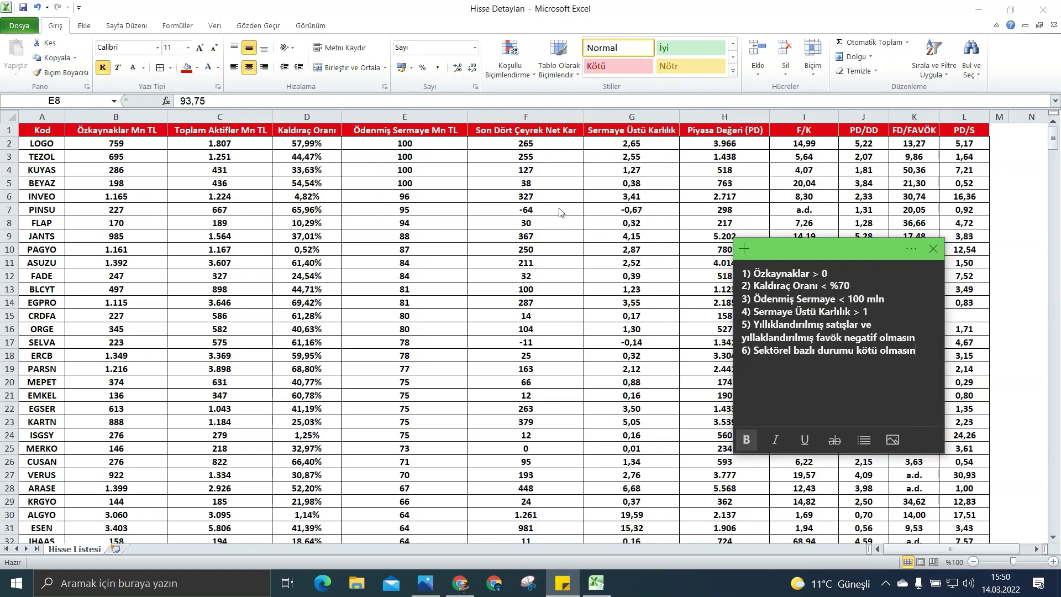
key(alt+Tab)
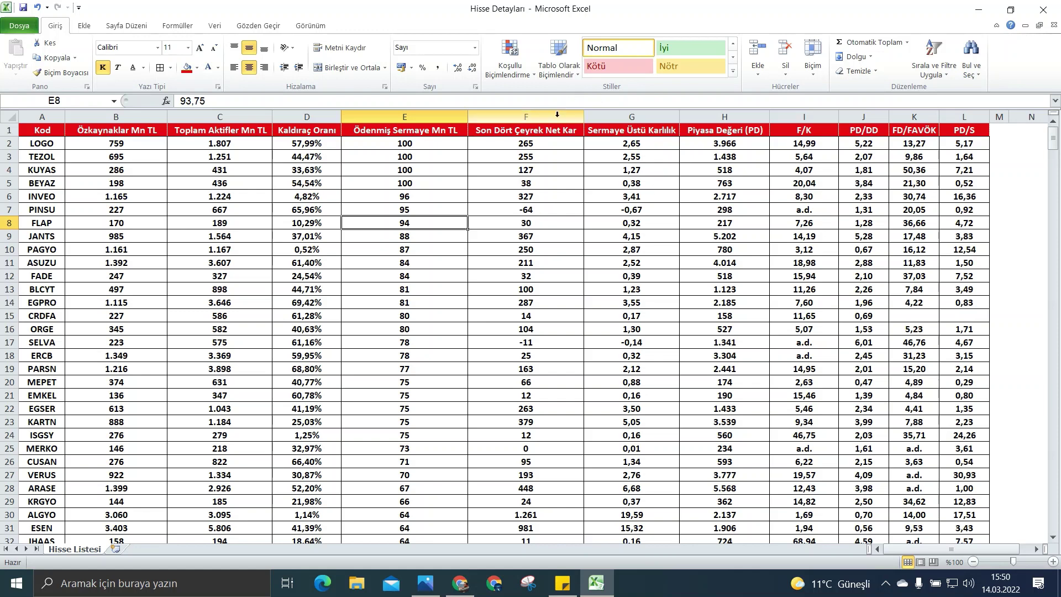
click(547, 147)
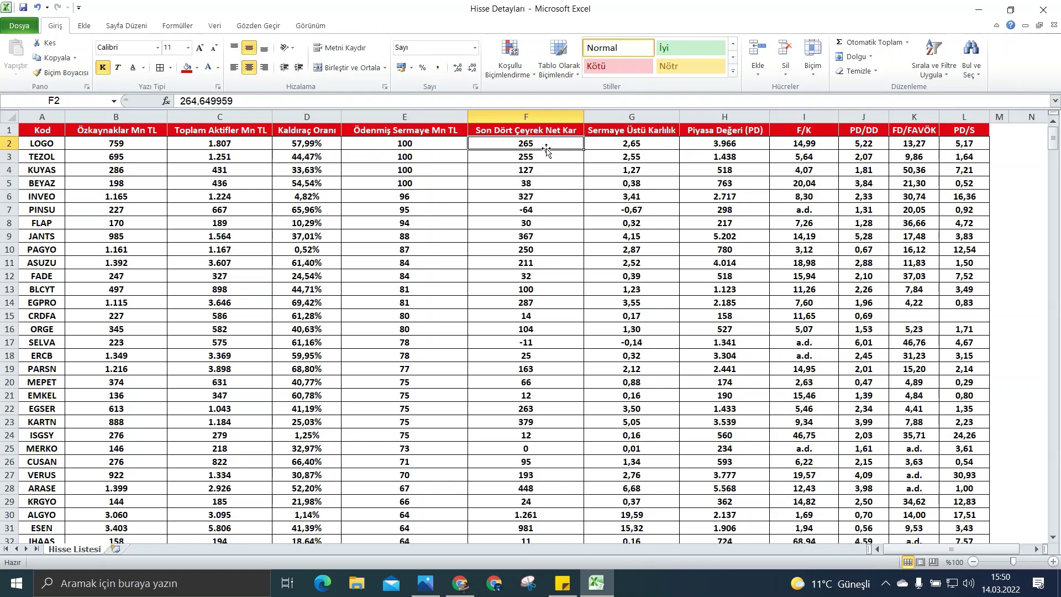
click(416, 143)
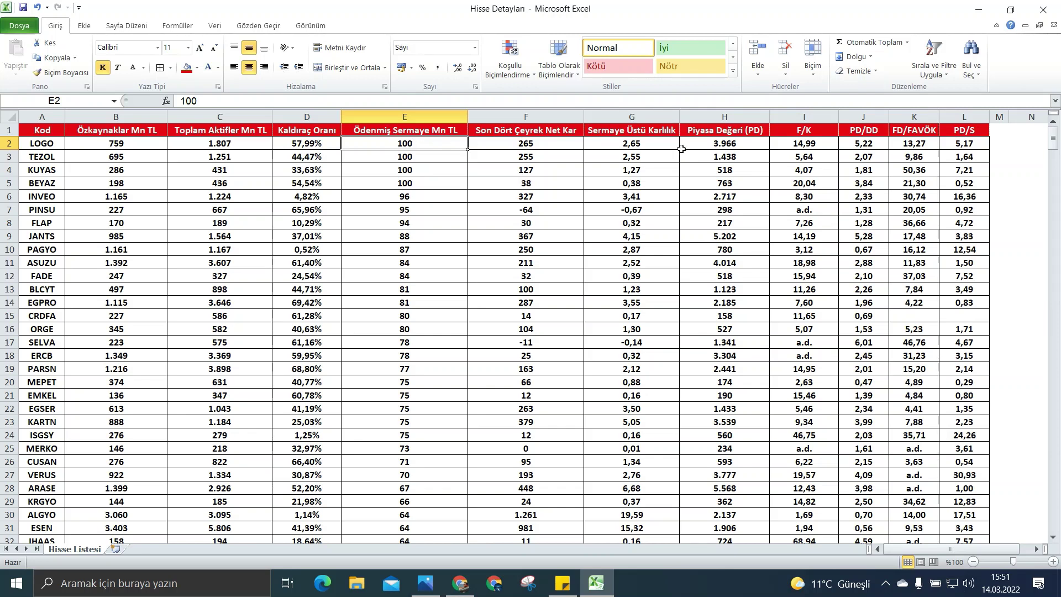
click(644, 146)
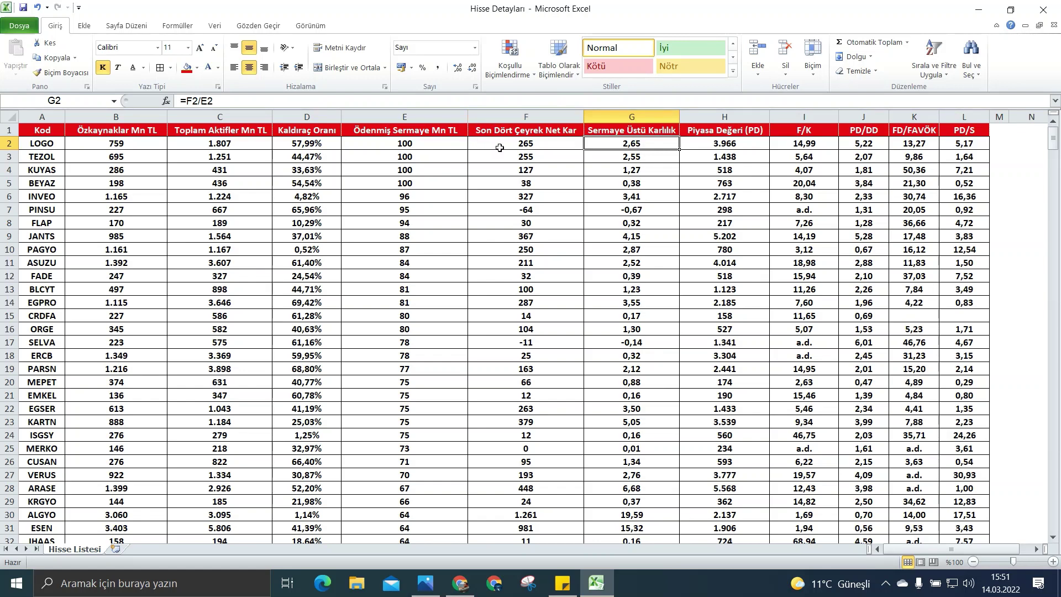
click(439, 146)
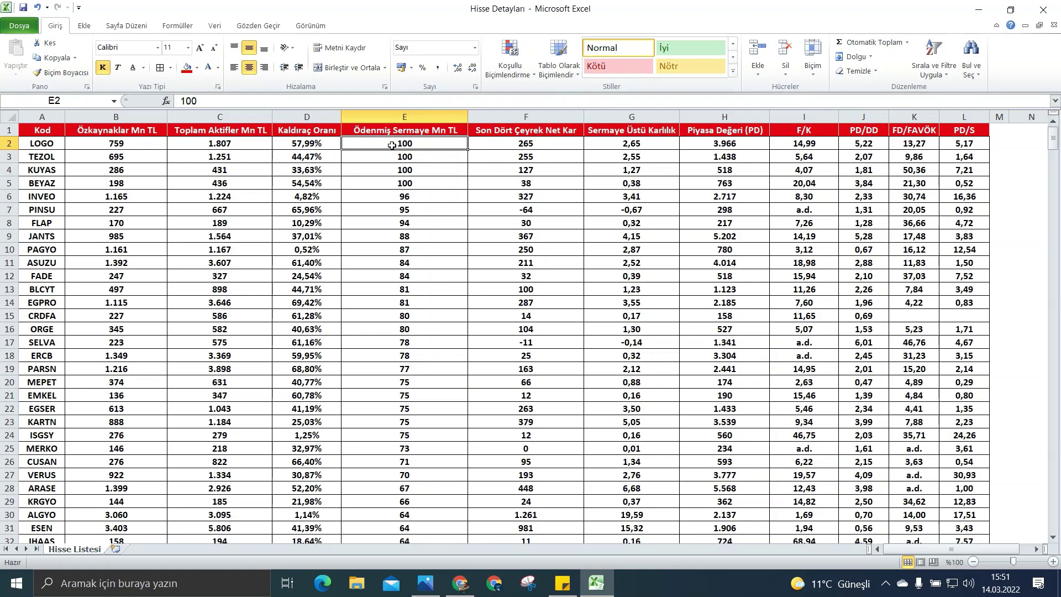
Sort the stock list by the Sermaye Üstü Karlılık column in ascending order.
right_click(616, 132)
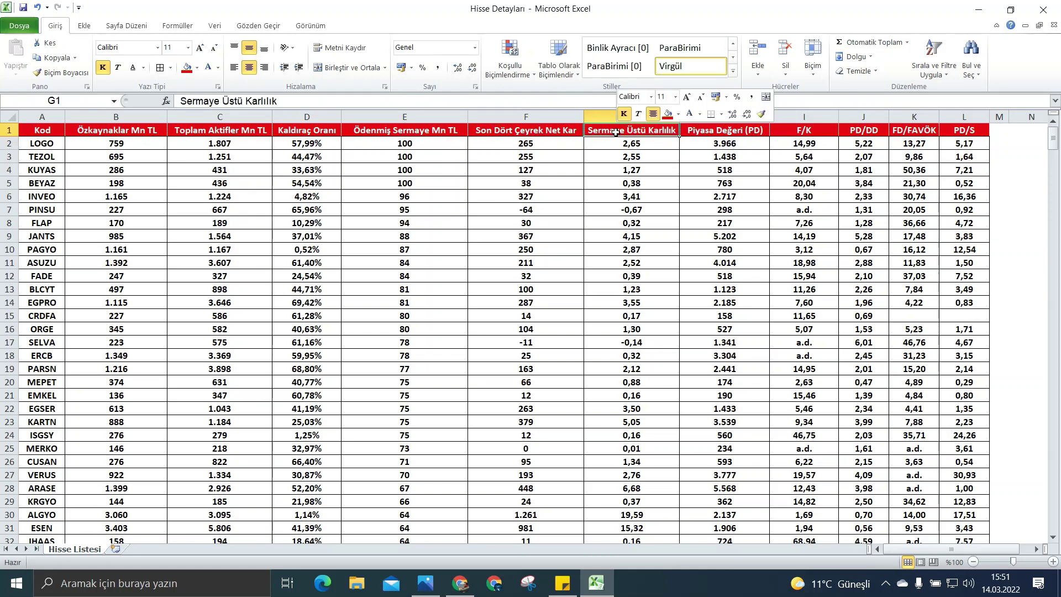
mouse_move(681, 287)
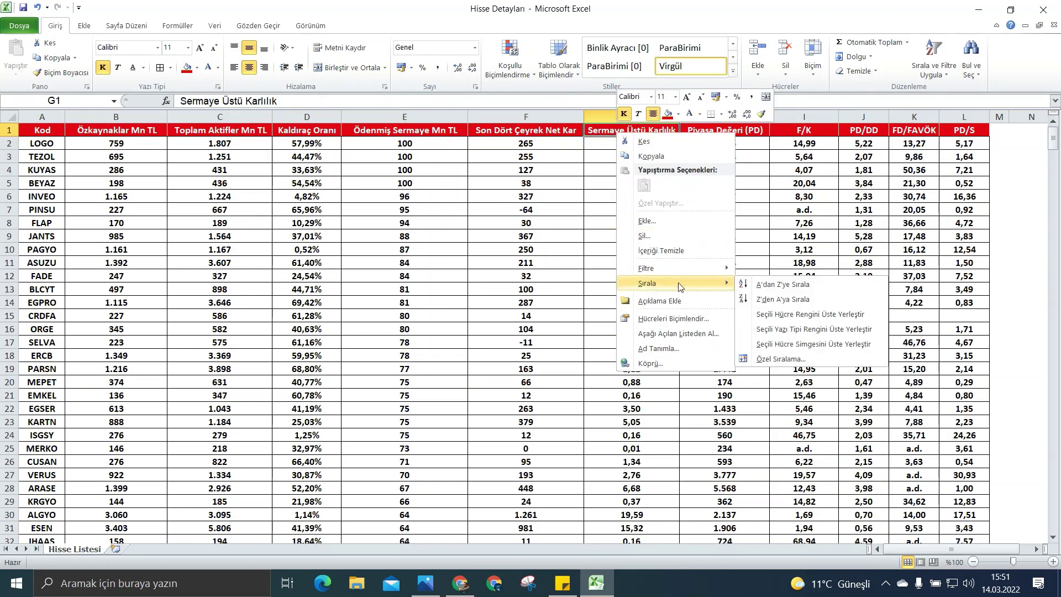
click(774, 284)
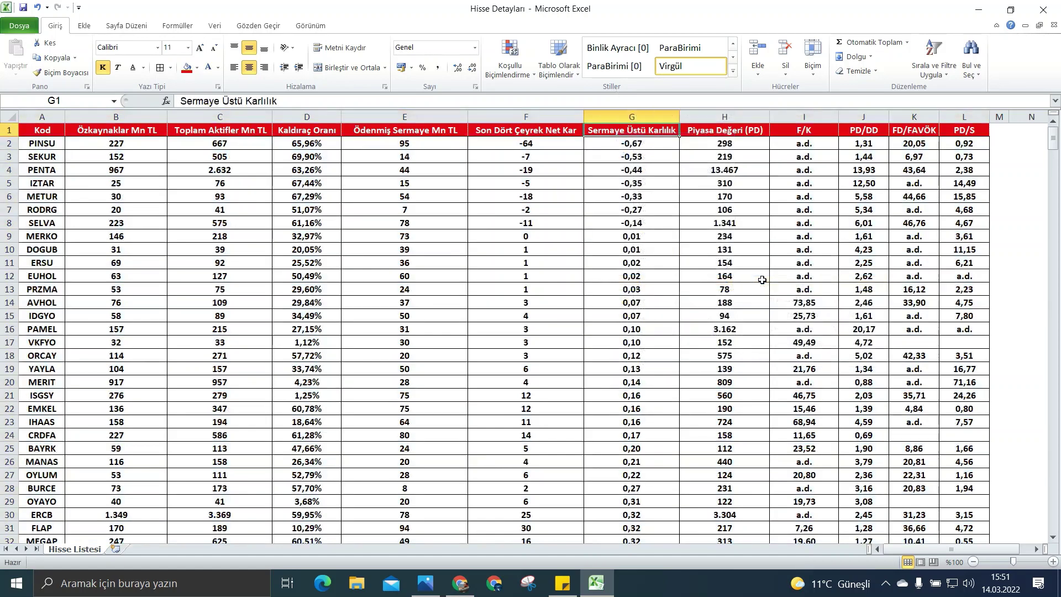
Delete rows 2 to 61, which hold the companies with Sermaye Üstü Karlılık below 1.
click(614, 143)
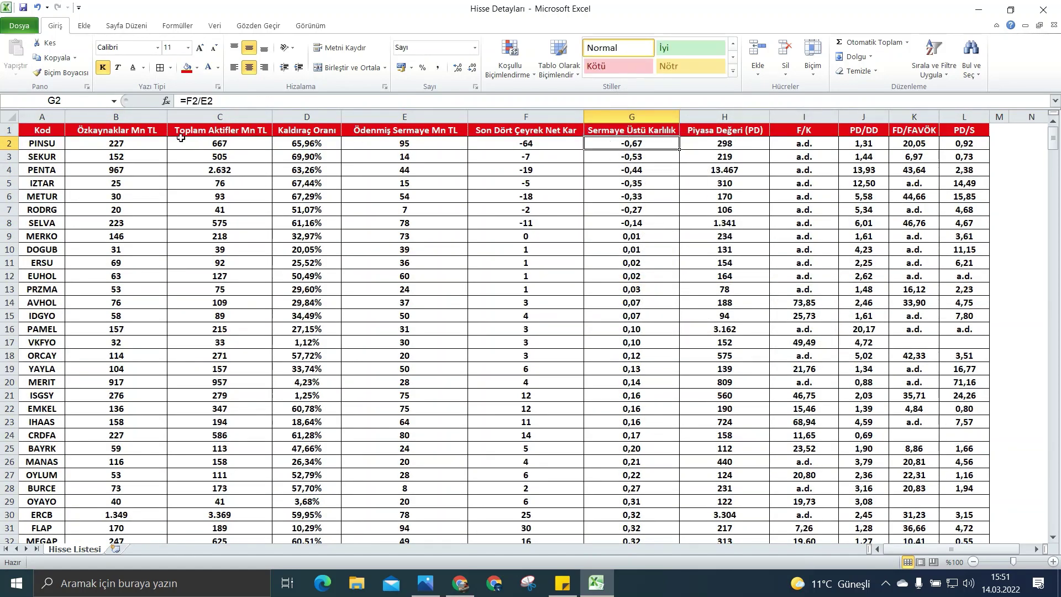
click(50, 159)
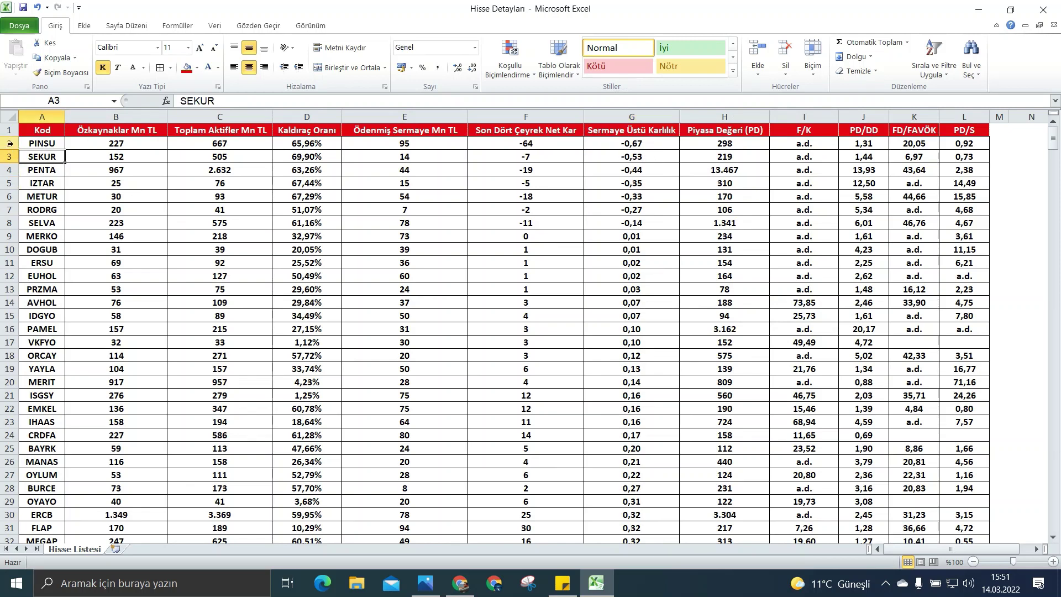
drag(8, 141, 149, 289)
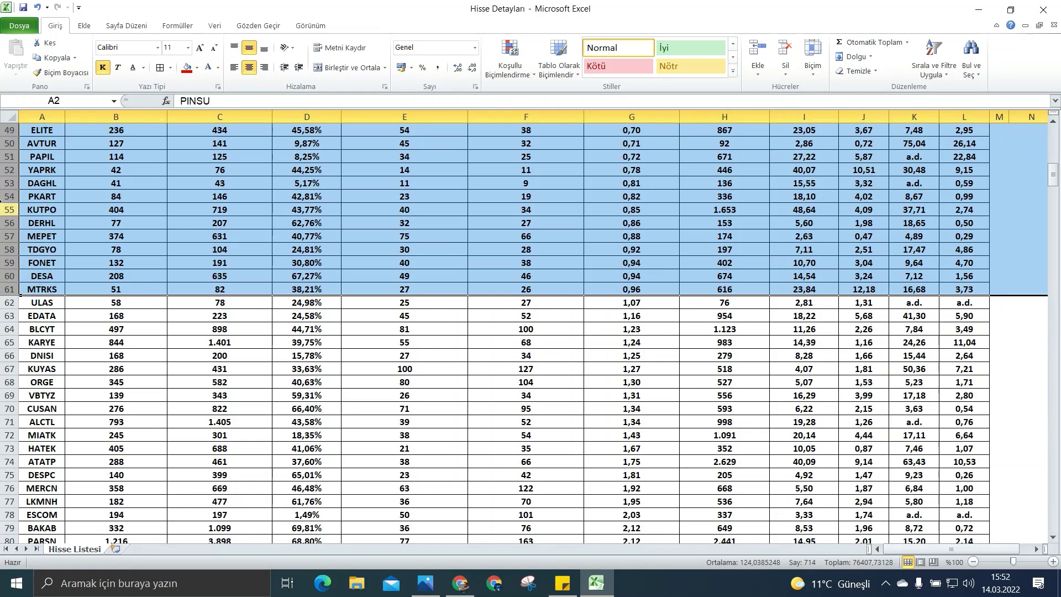
right_click(9, 222)
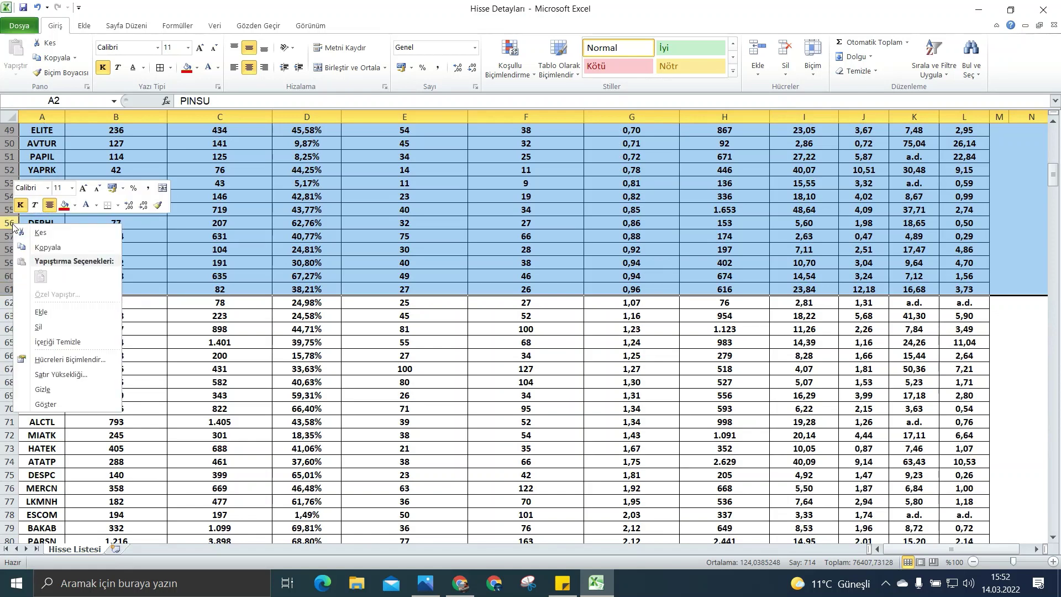
click(75, 326)
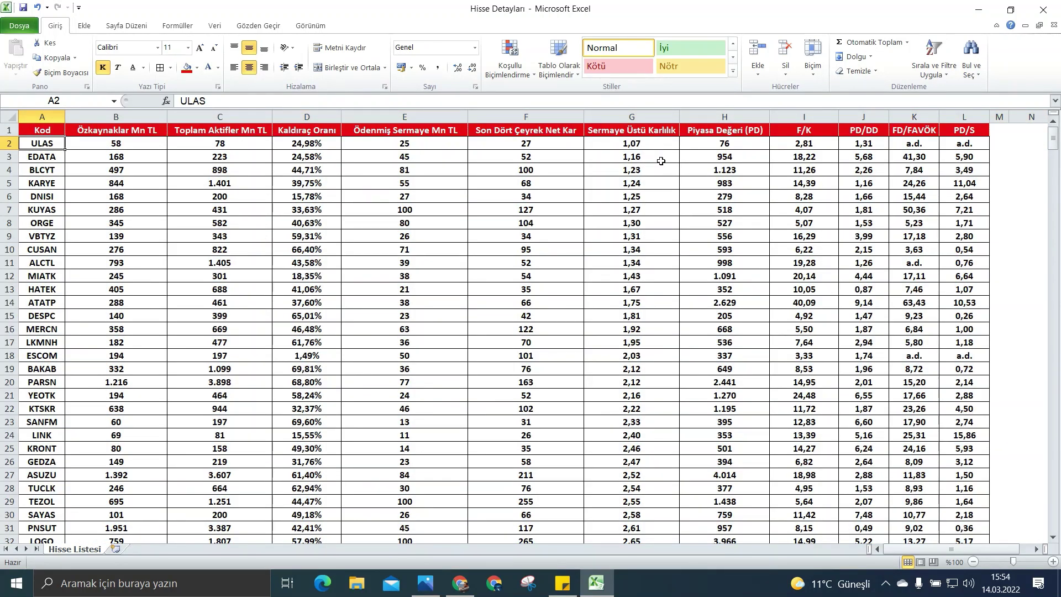
Check the market value criterion in the sticky note and sort the stock list by Piyasa Değeri (PD) in descending order.
click(564, 587)
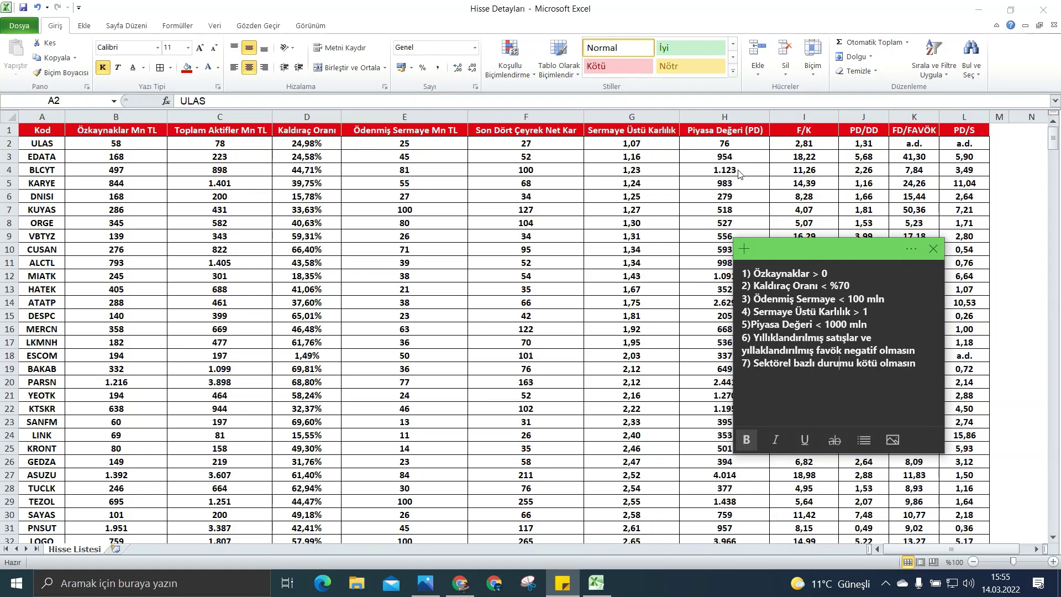
key(alt+Tab)
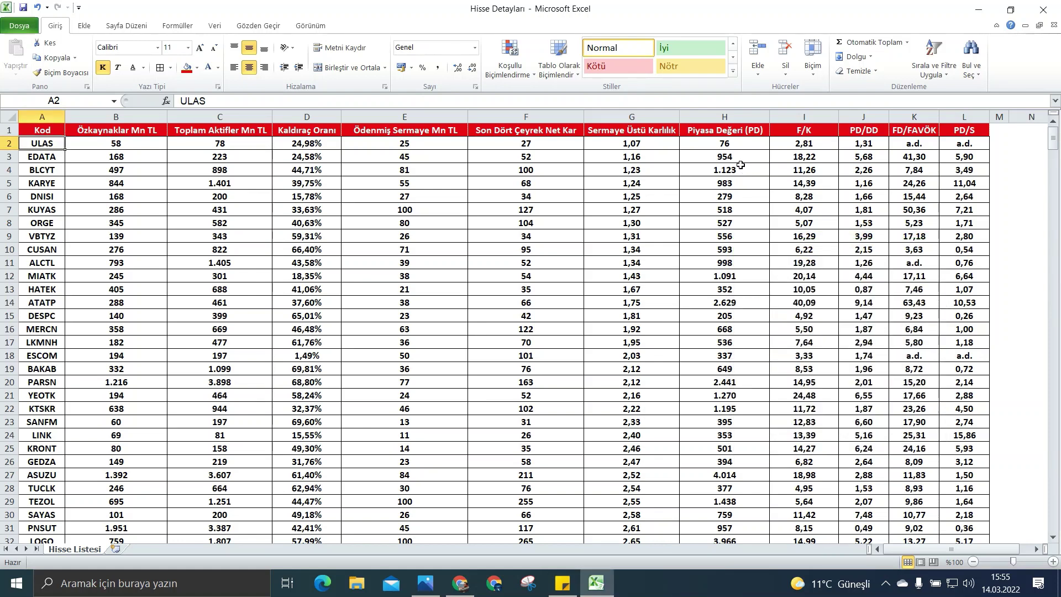
click(708, 136)
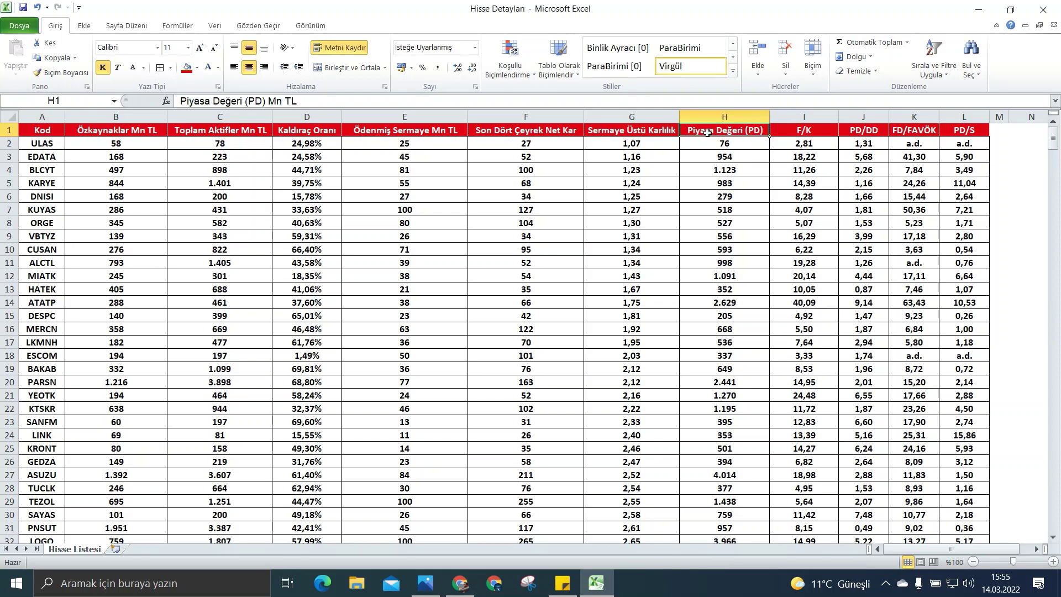
right_click(707, 136)
mouse_move(739, 284)
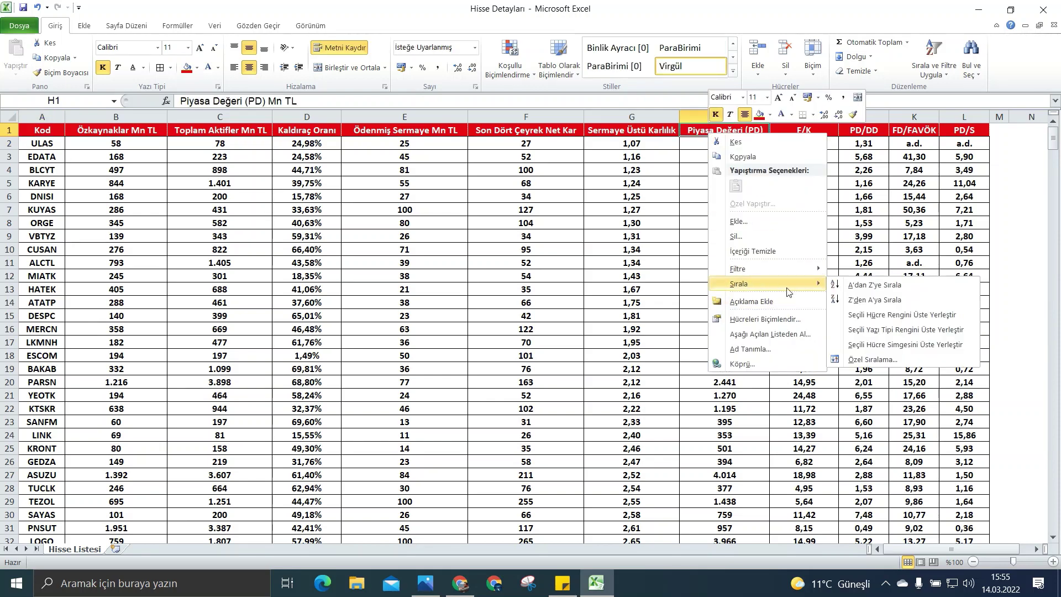
click(860, 299)
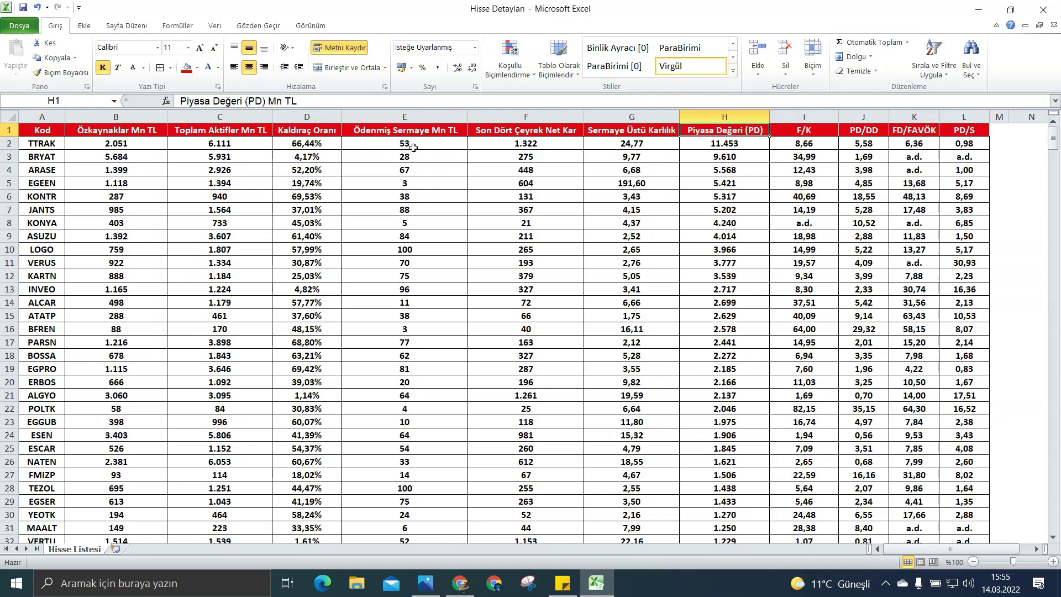
Delete rows 2 to 37, which hold the companies with Piyasa Değeri above 1000 million TL, and look over the remaining list.
click(706, 145)
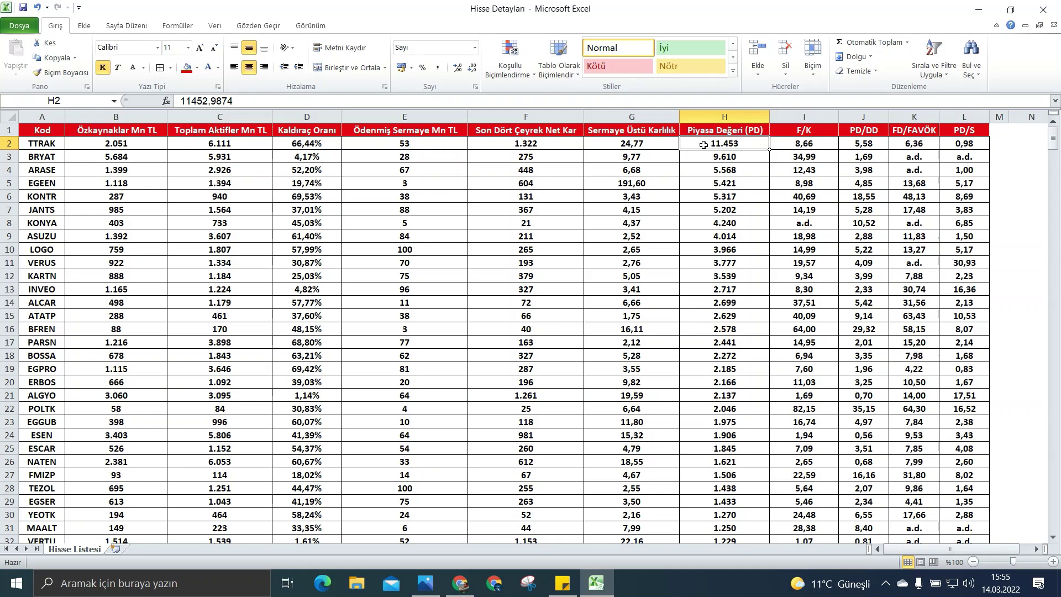
drag(8, 143, 202, 402)
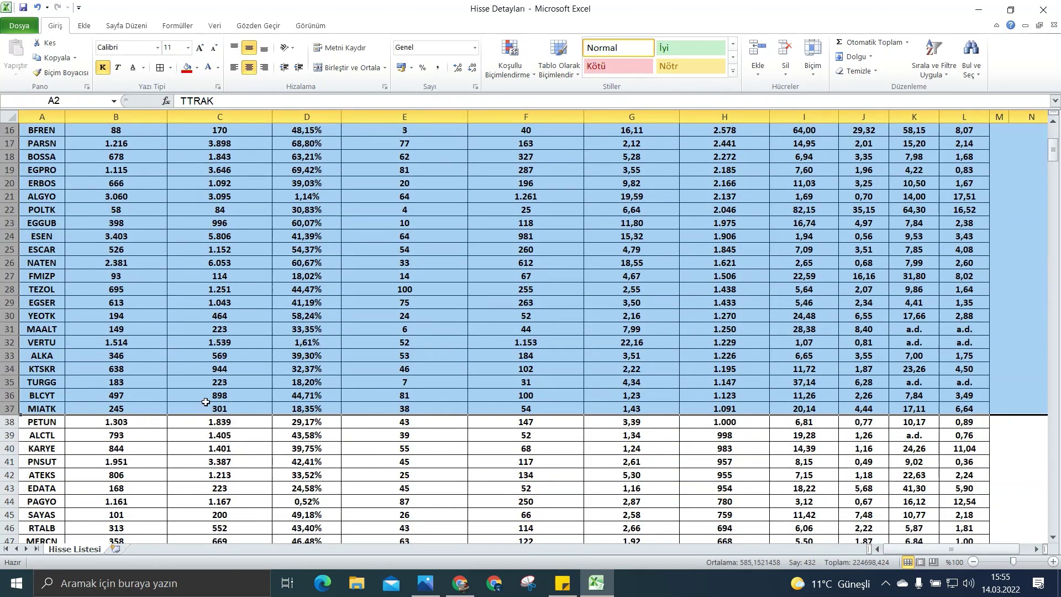
right_click(8, 249)
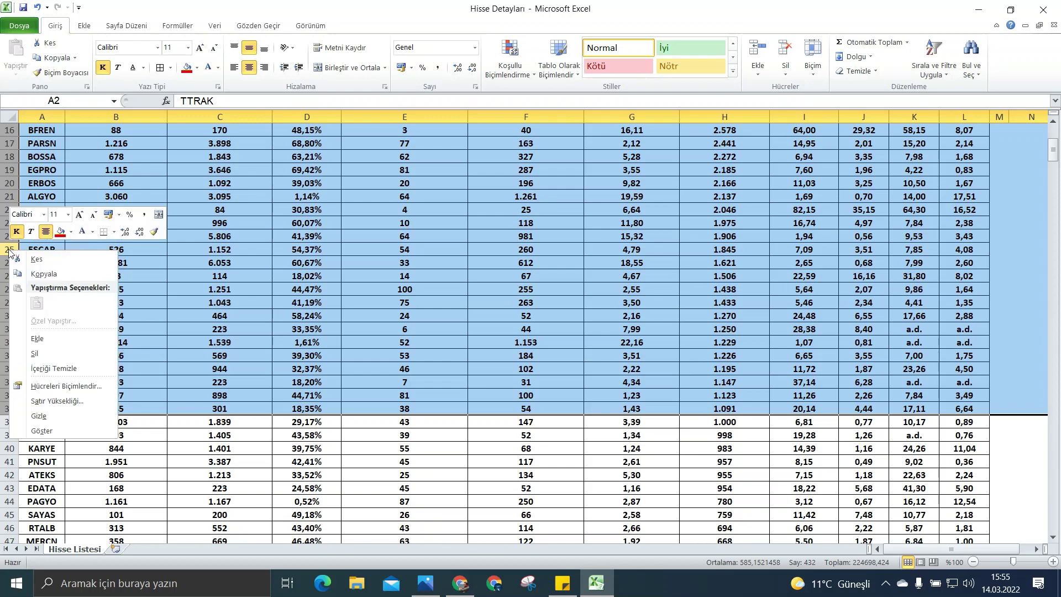
click(74, 358)
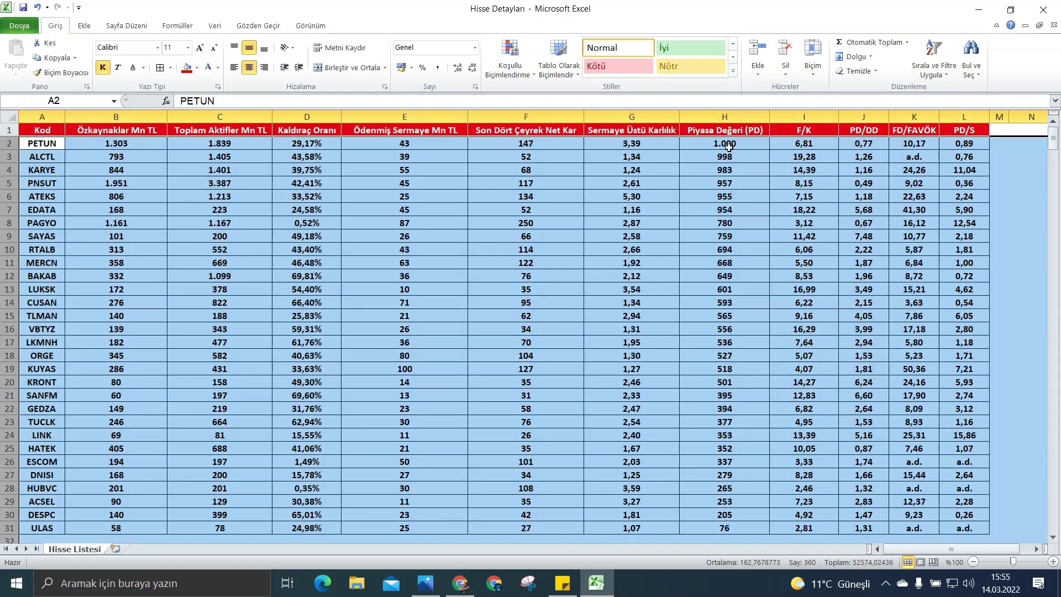
scroll(744, 459, down, 2)
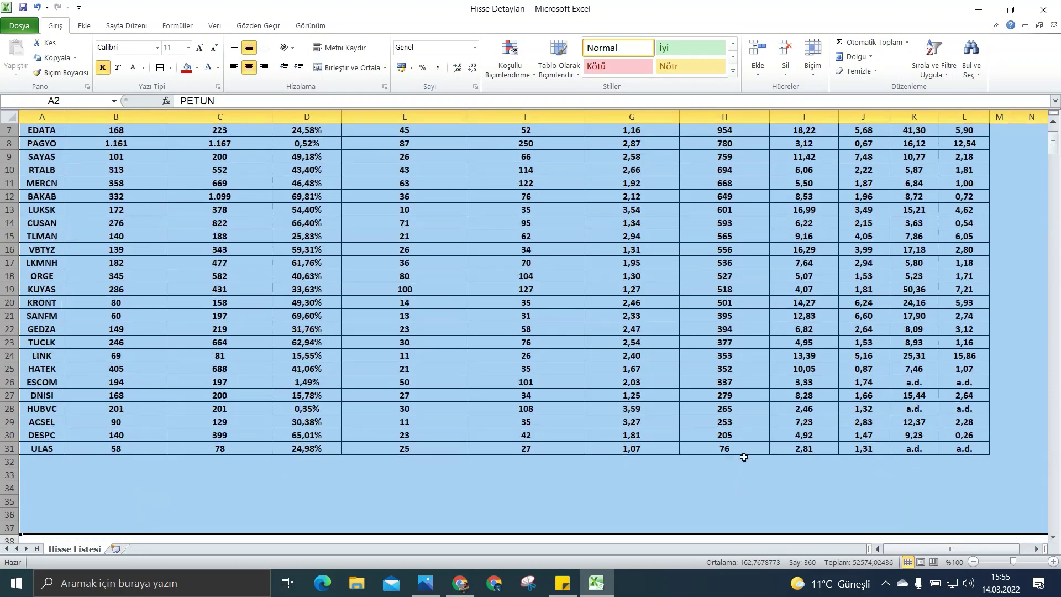
scroll(742, 460, up, 2)
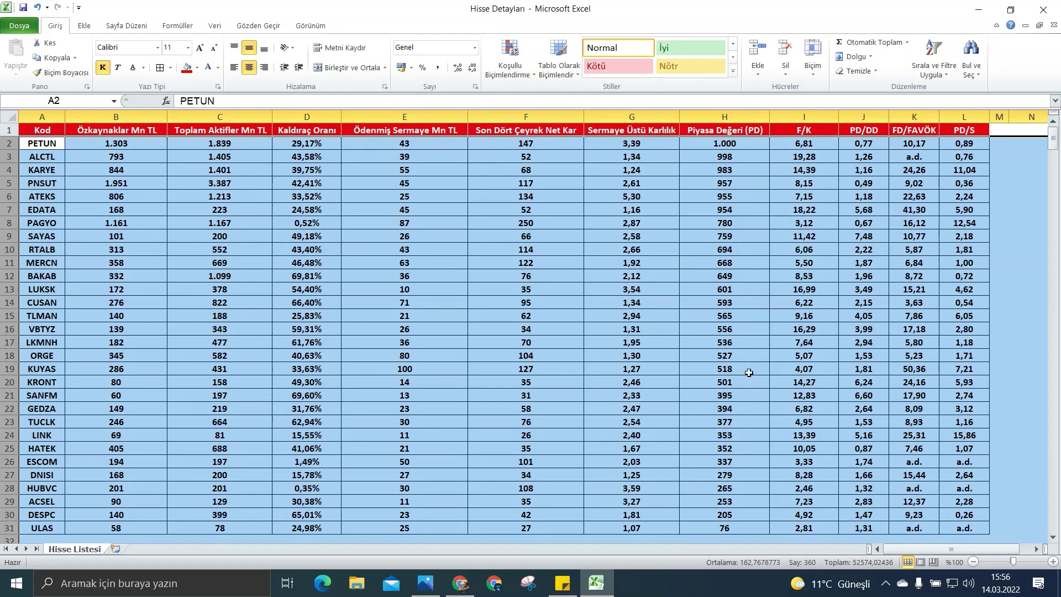
Review the annualised sales and FAVÖK criterion in the sticky note and examine the F/K and FD/FAVÖK columns for companies it concerns.
click(562, 582)
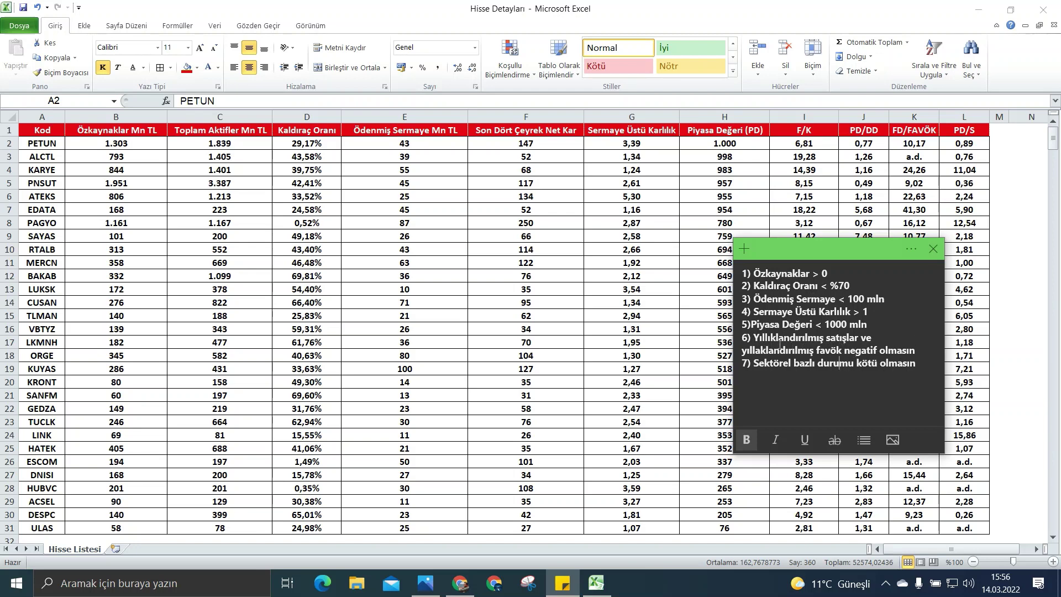
key(alt+Tab)
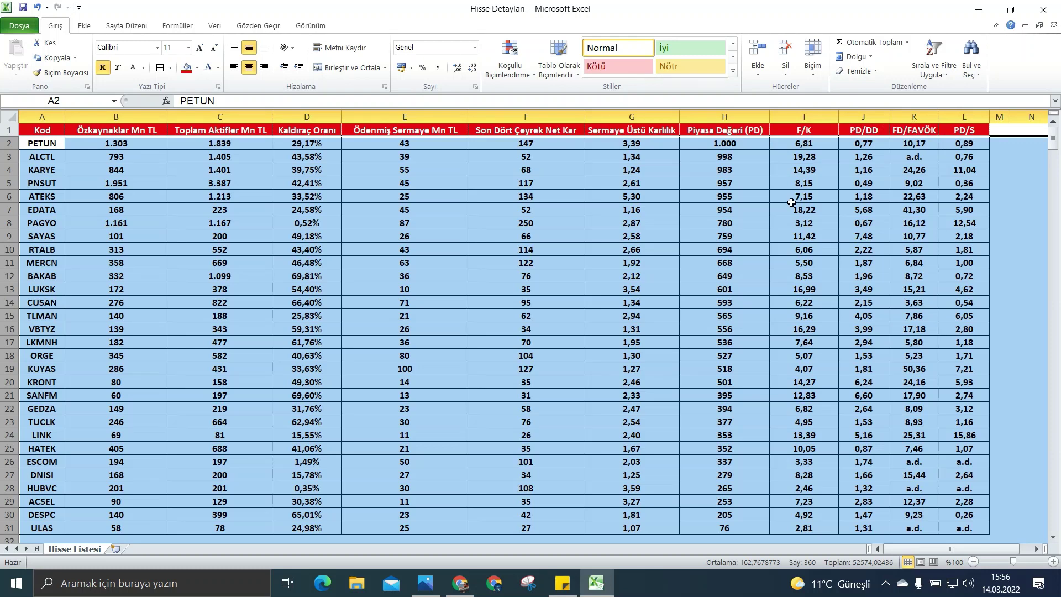
click(909, 530)
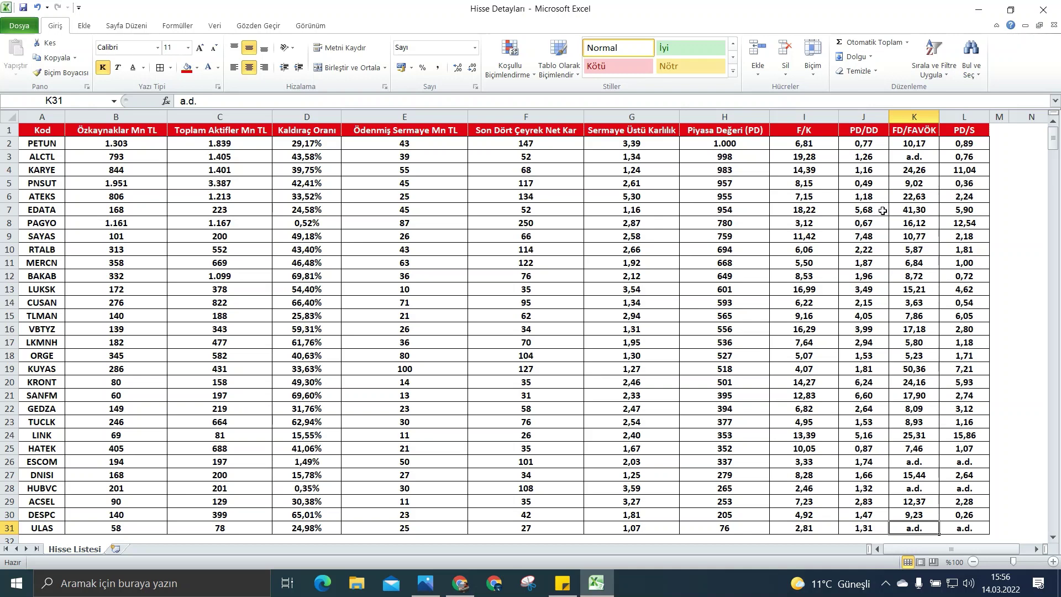
click(820, 170)
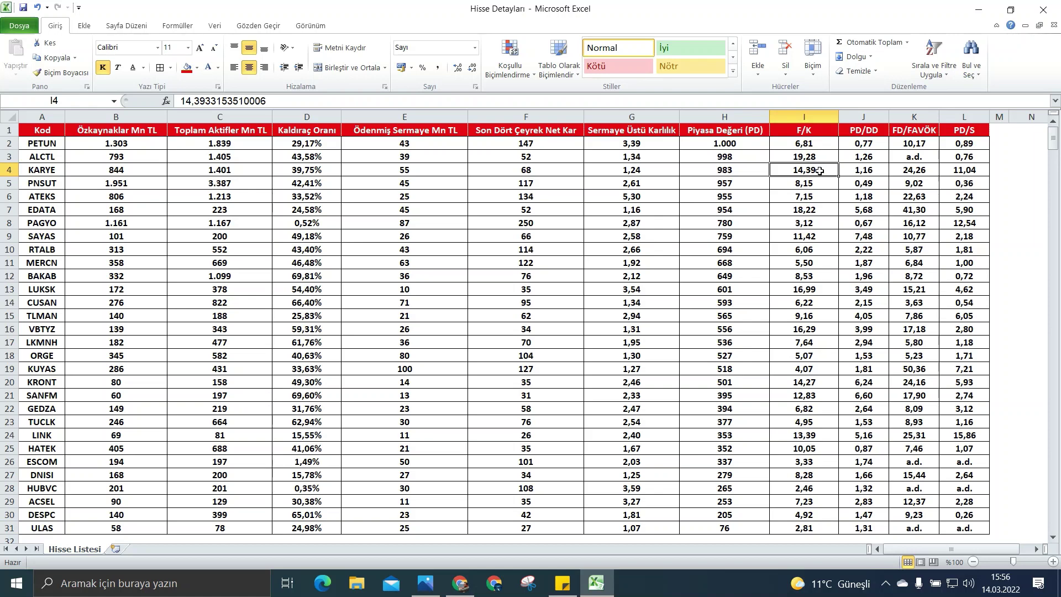
click(789, 133)
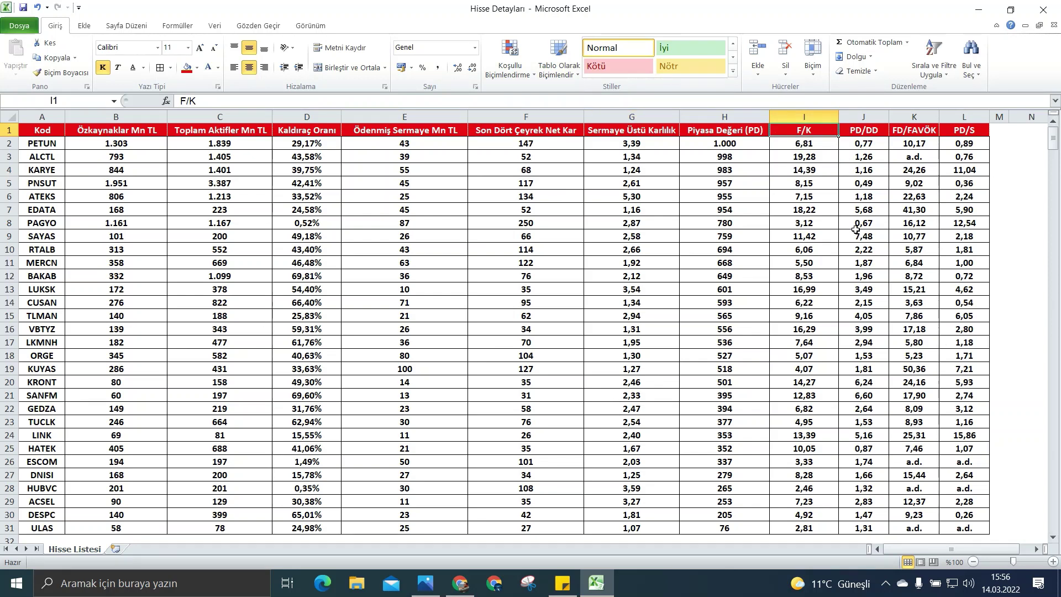
Sort the stock list by the PD/DD column in descending order.
click(864, 116)
right_click(864, 118)
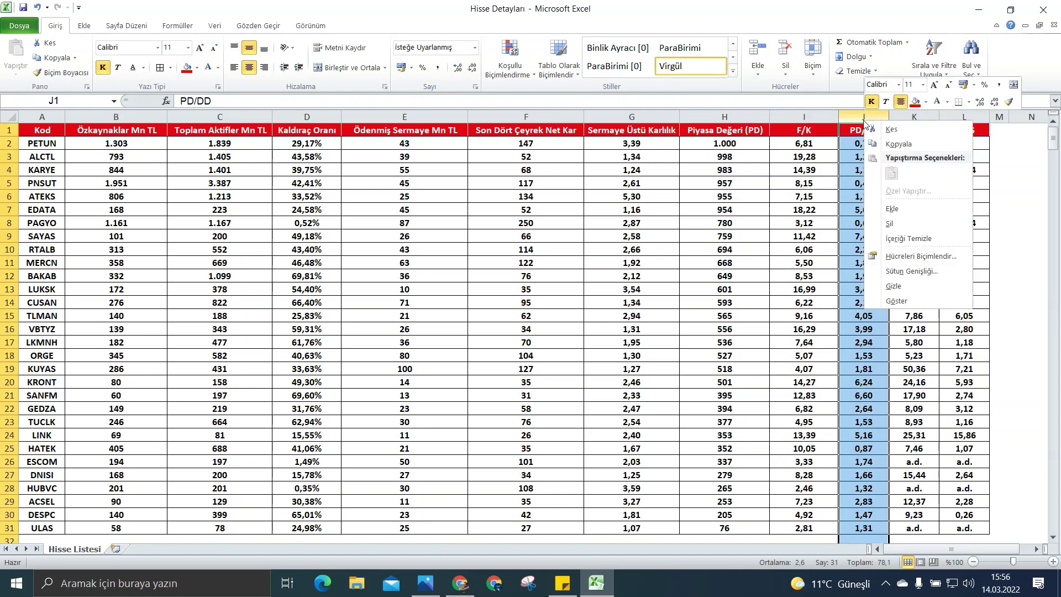
click(864, 132)
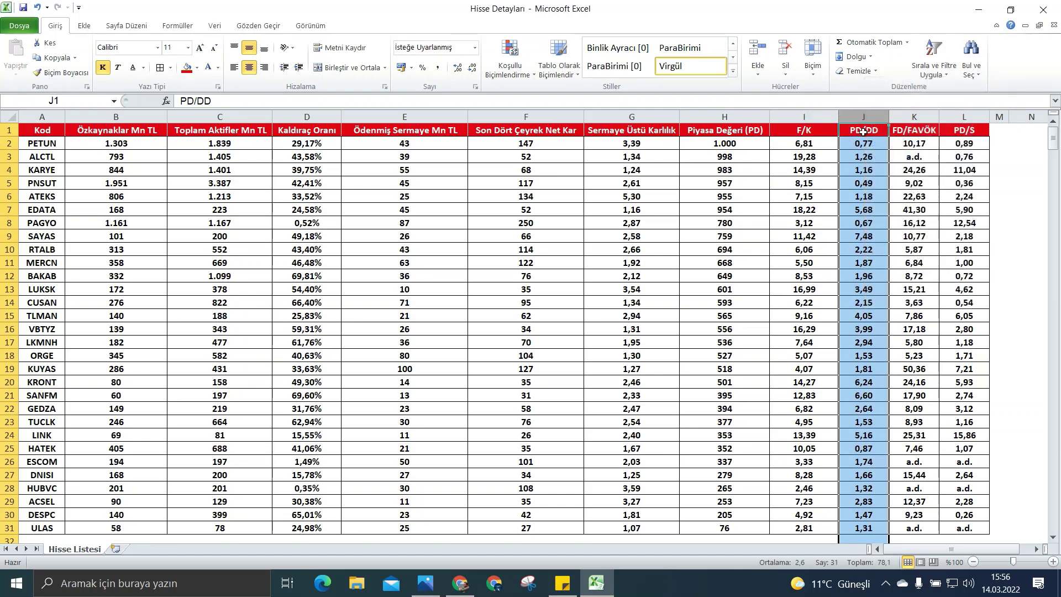
right_click(863, 131)
mouse_move(933, 289)
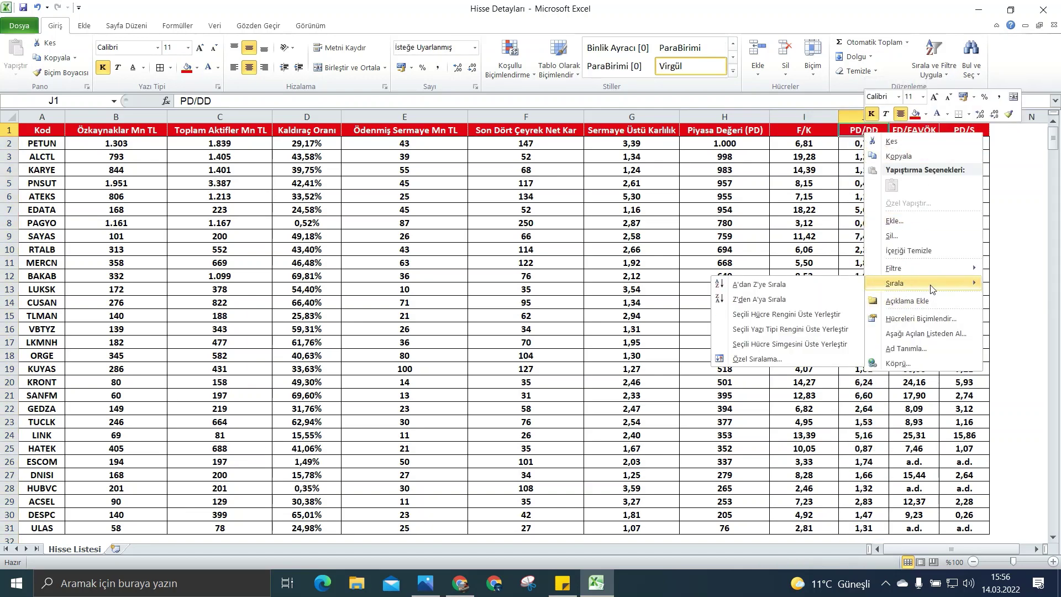
click(788, 301)
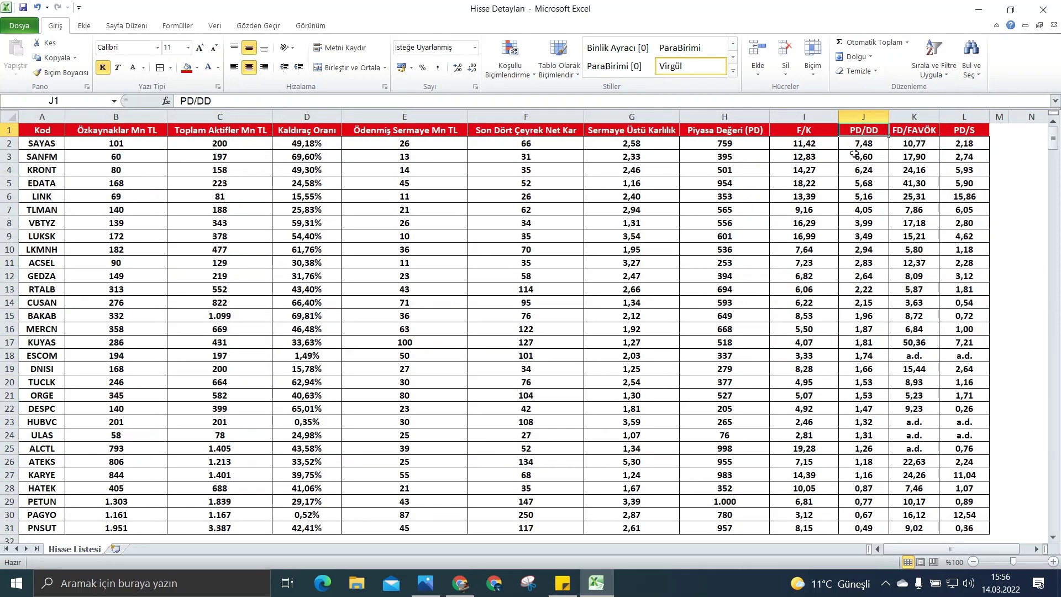
Sort the stock list by FD/FAVÖK in descending order and examine the companies marked a.d. in that column.
right_click(920, 133)
mouse_move(983, 283)
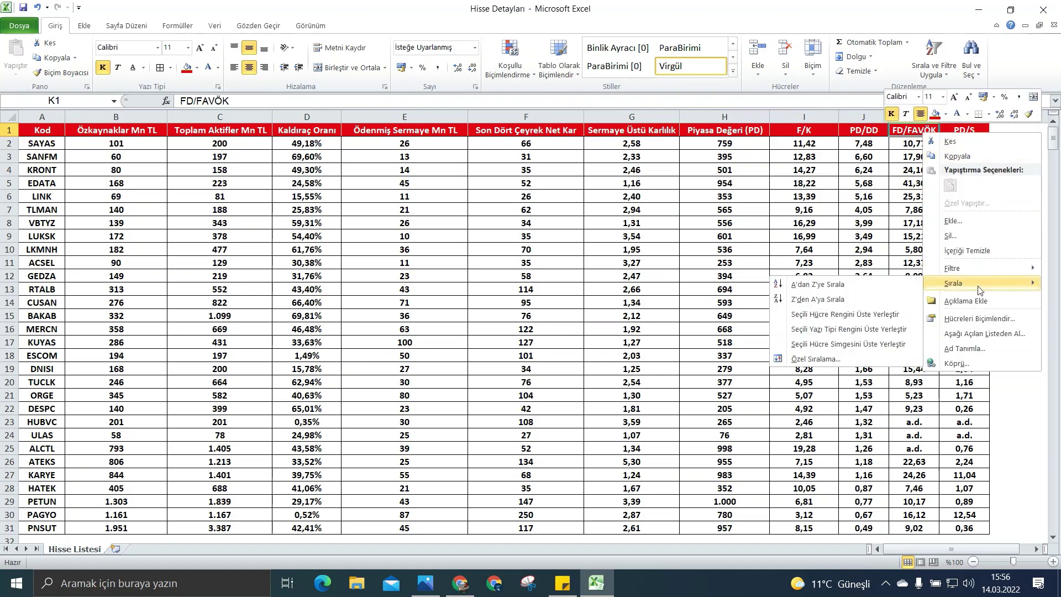
click(834, 299)
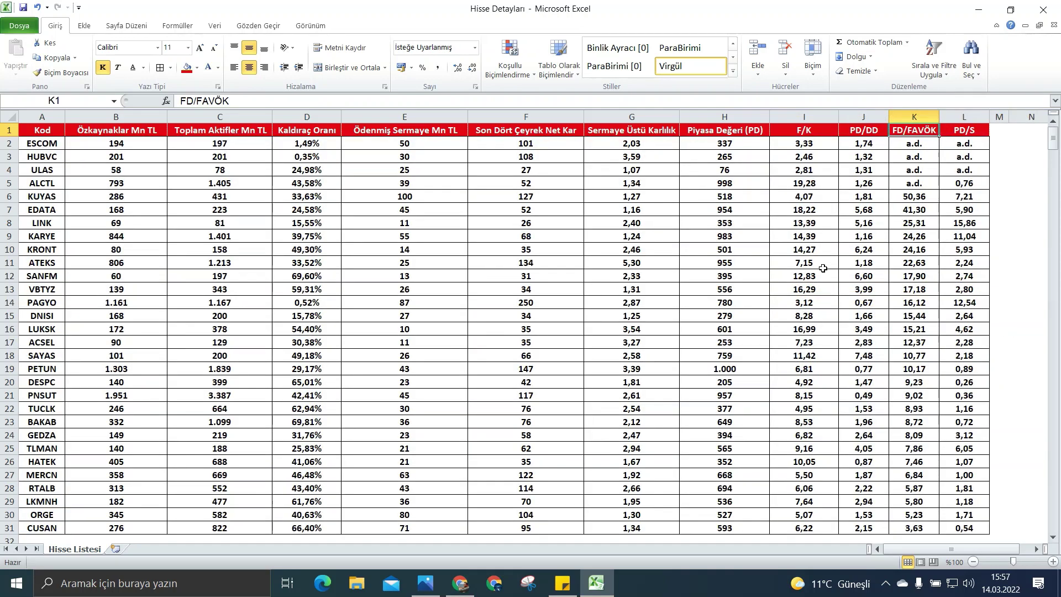
drag(915, 143, 915, 181)
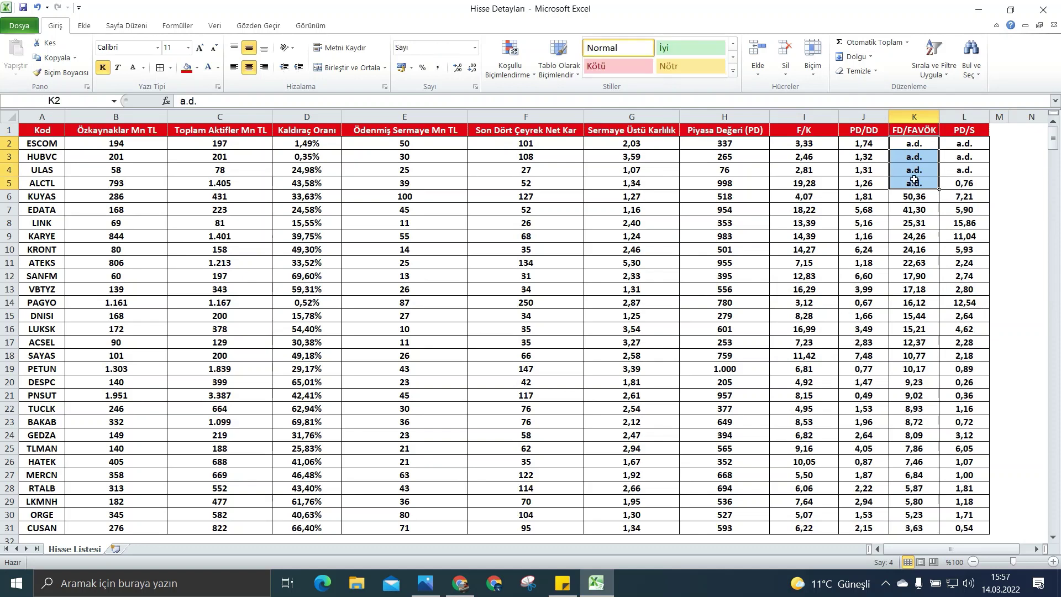
click(917, 224)
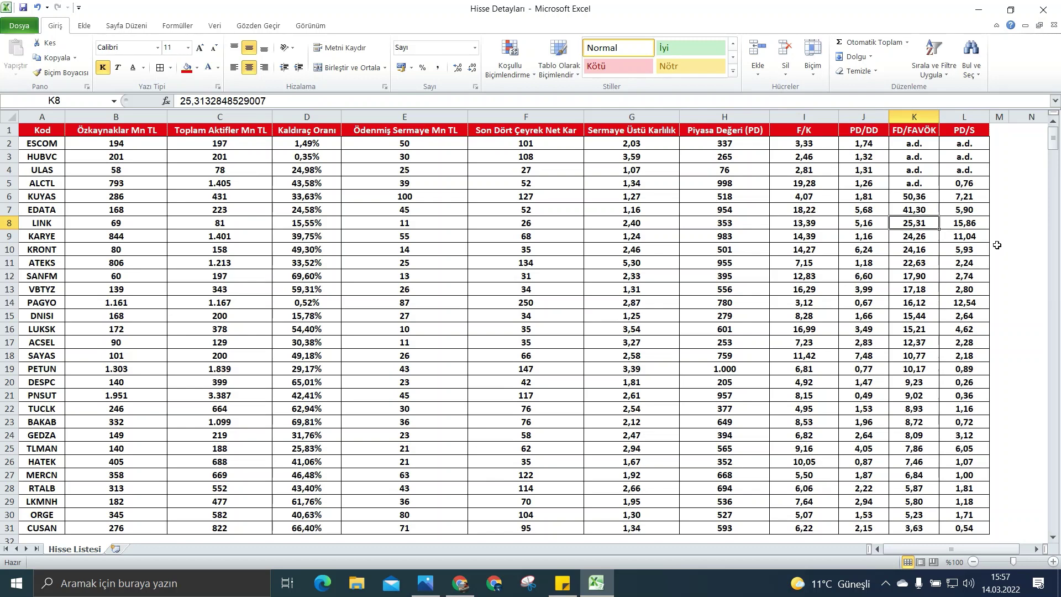
Delete row 2, which holds ESCOM with a.d. in both the FD/FAVÖK and PD/S columns.
click(47, 153)
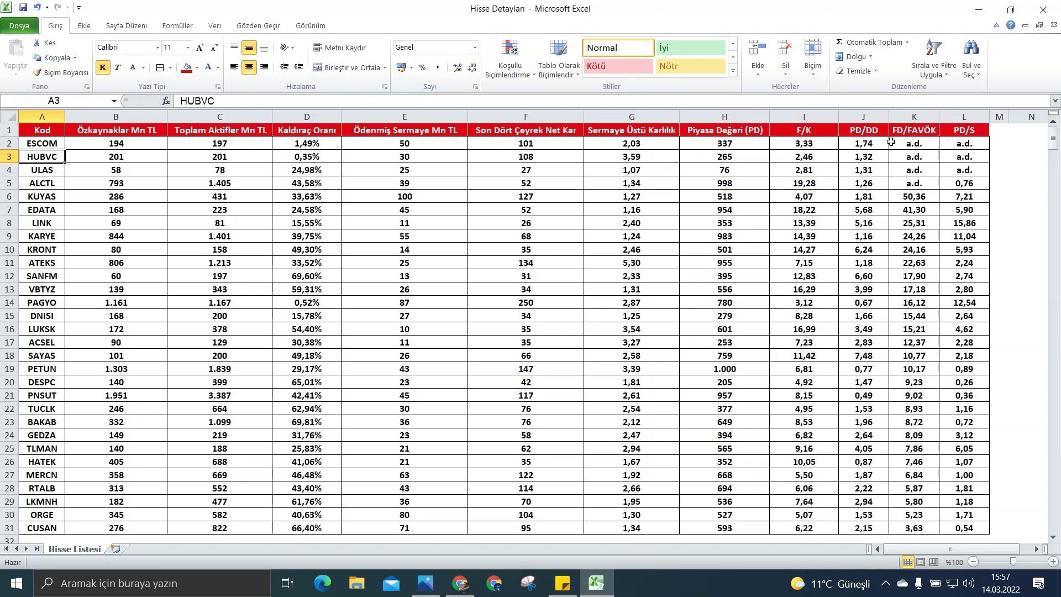
click(7, 144)
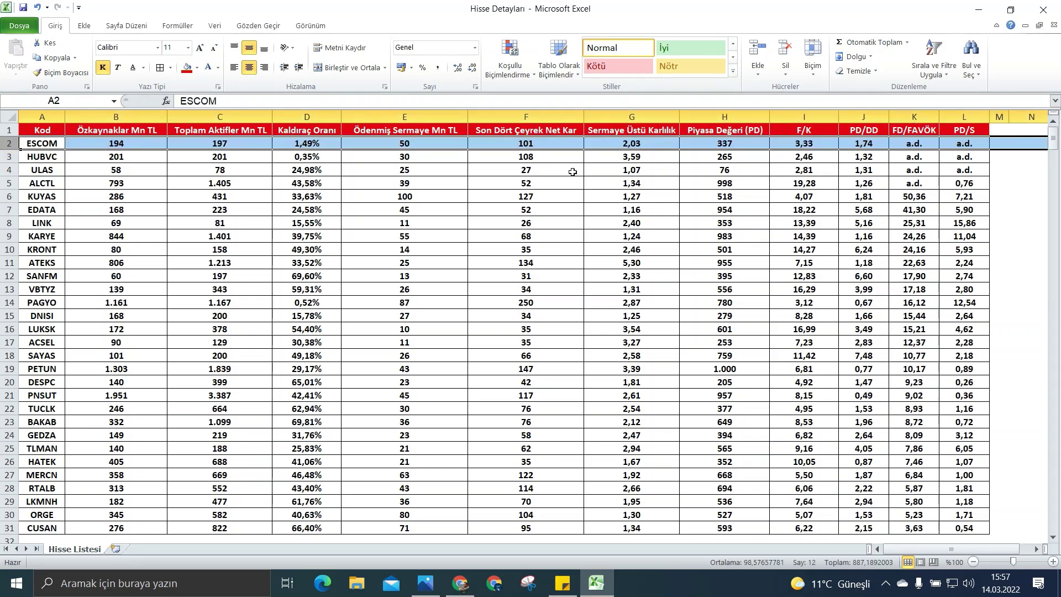
right_click(9, 146)
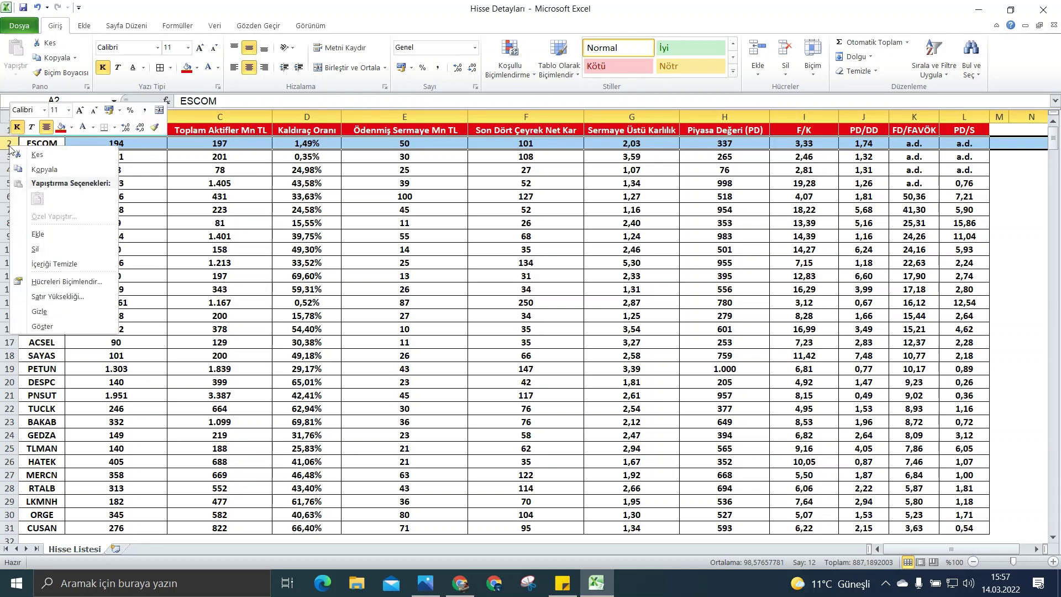
click(35, 248)
Delete rows 3 and 4, which hold ULAS and ALCTL with a.d. in the FD/FAVÖK column.
click(914, 156)
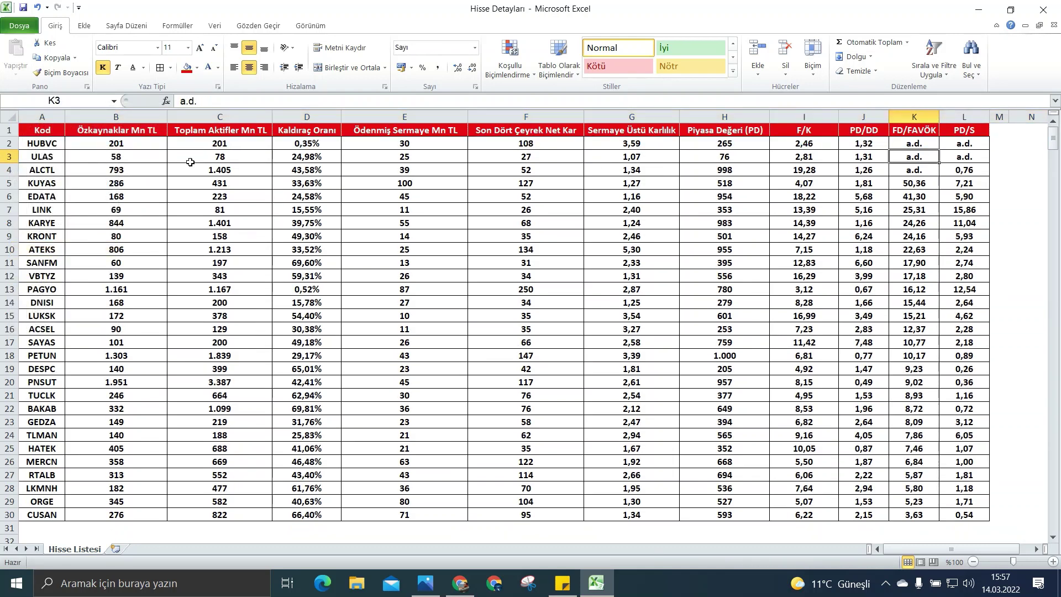
click(9, 158)
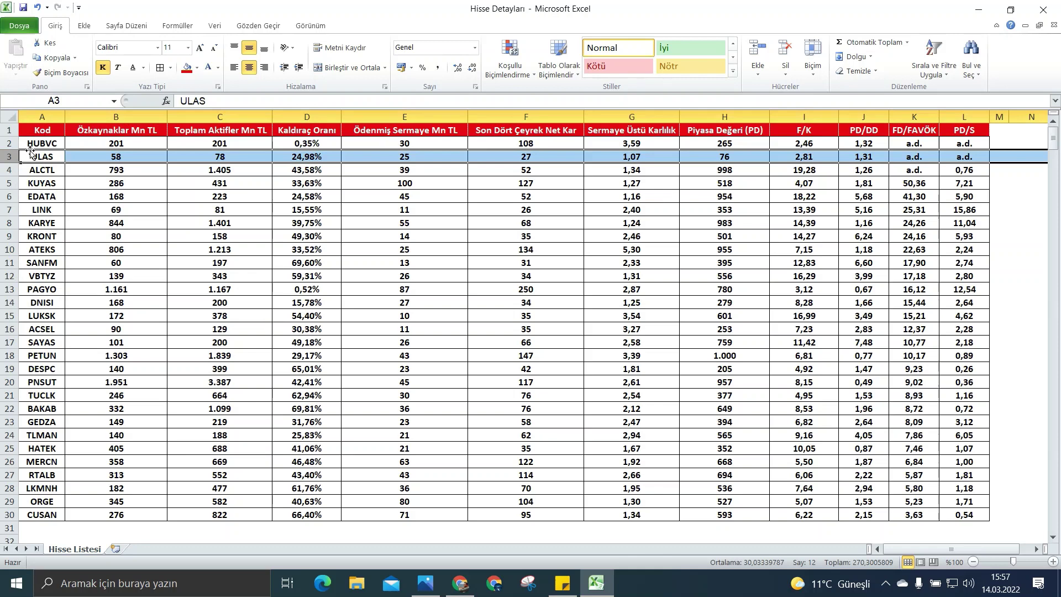
click(42, 172)
drag(10, 157, 10, 170)
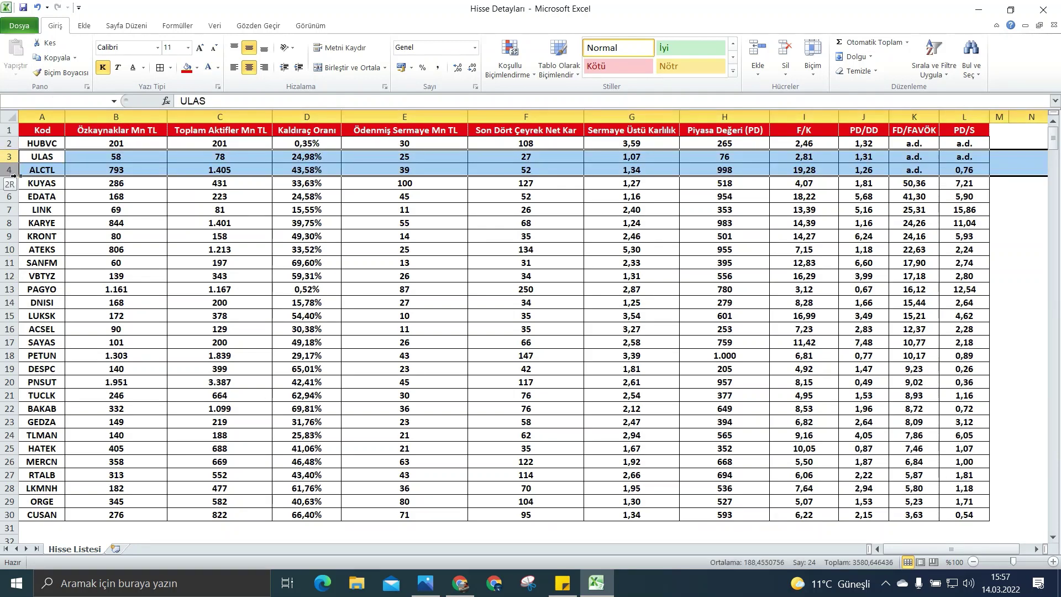
right_click(12, 157)
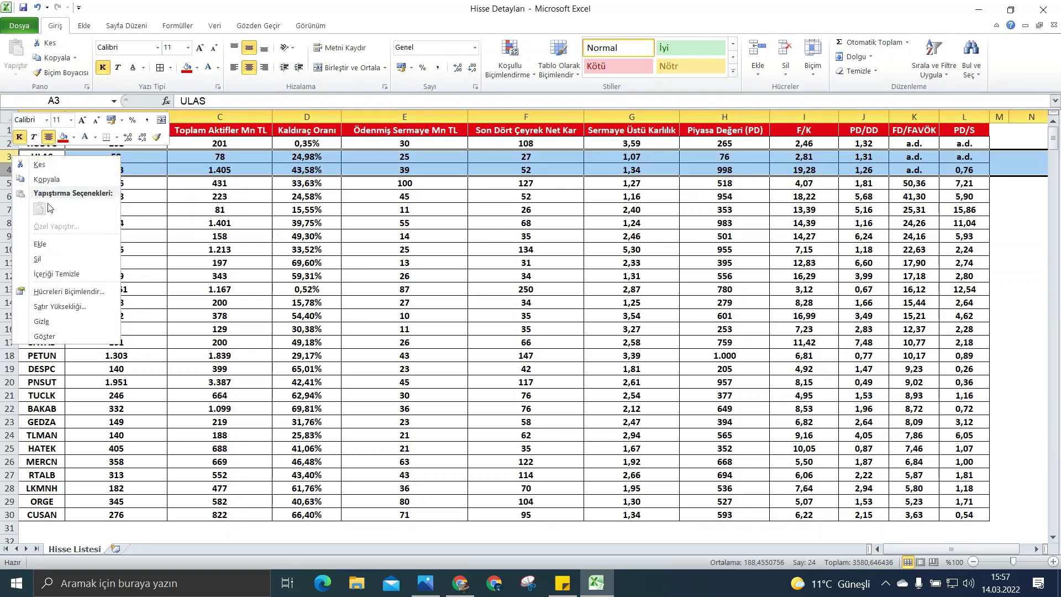
click(53, 259)
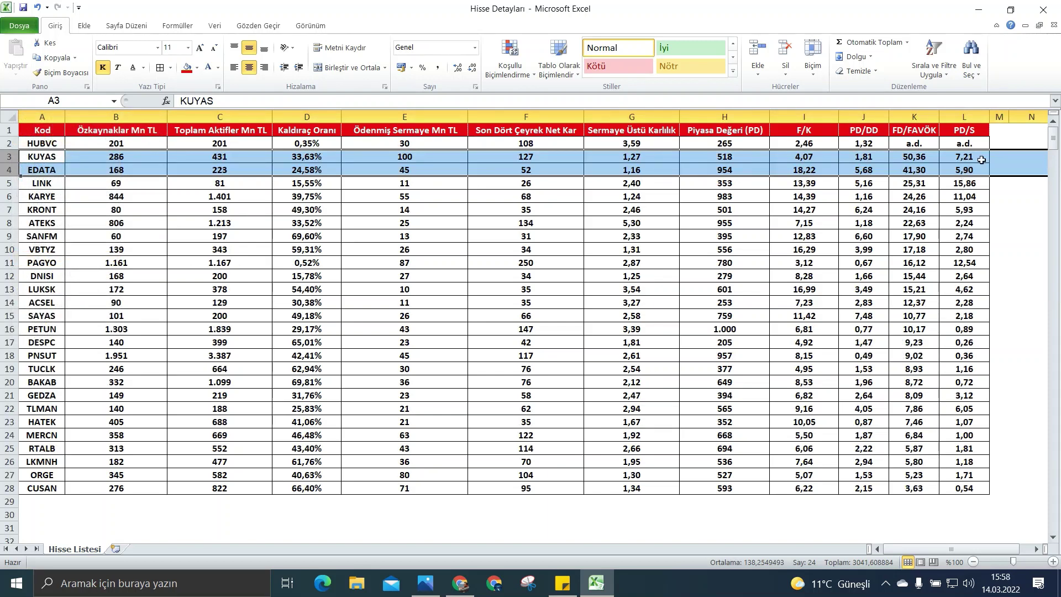
Sort the stock list by PD/S in descending order and examine the company marked a.d. in that column.
click(965, 132)
right_click(965, 134)
mouse_move(907, 281)
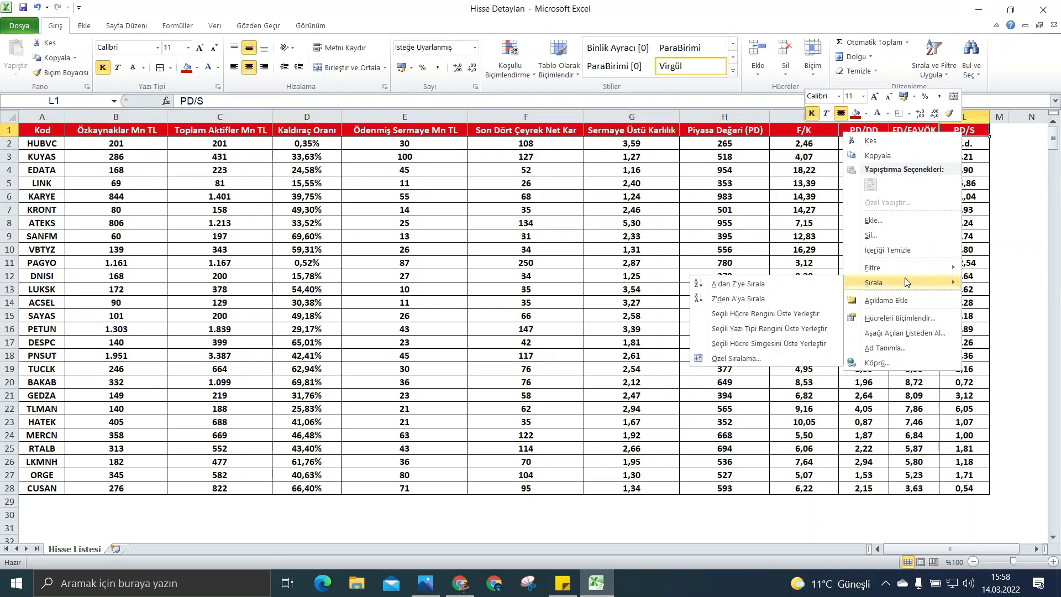
click(742, 302)
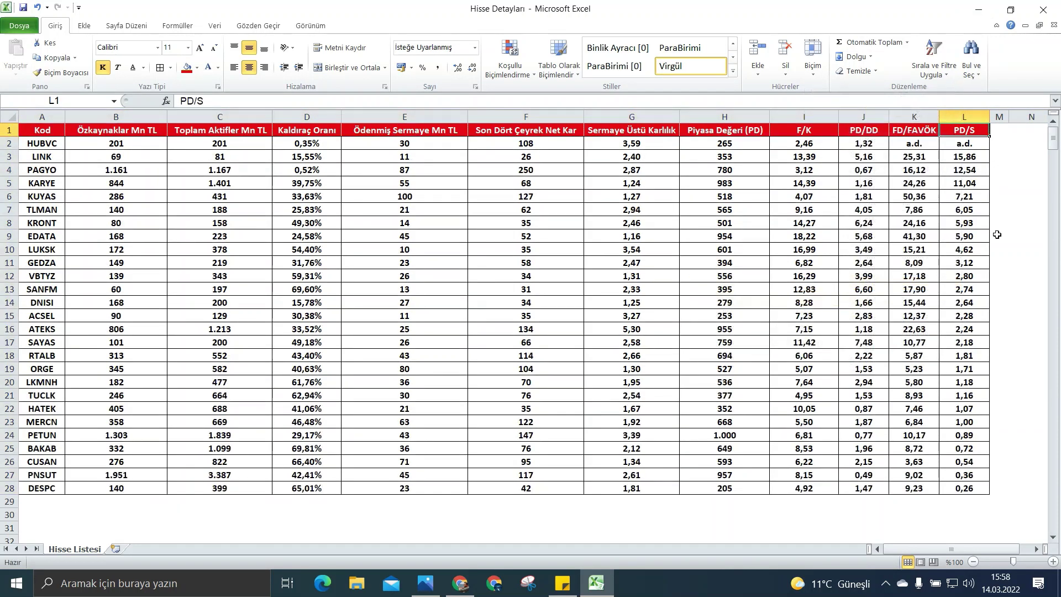
click(1017, 220)
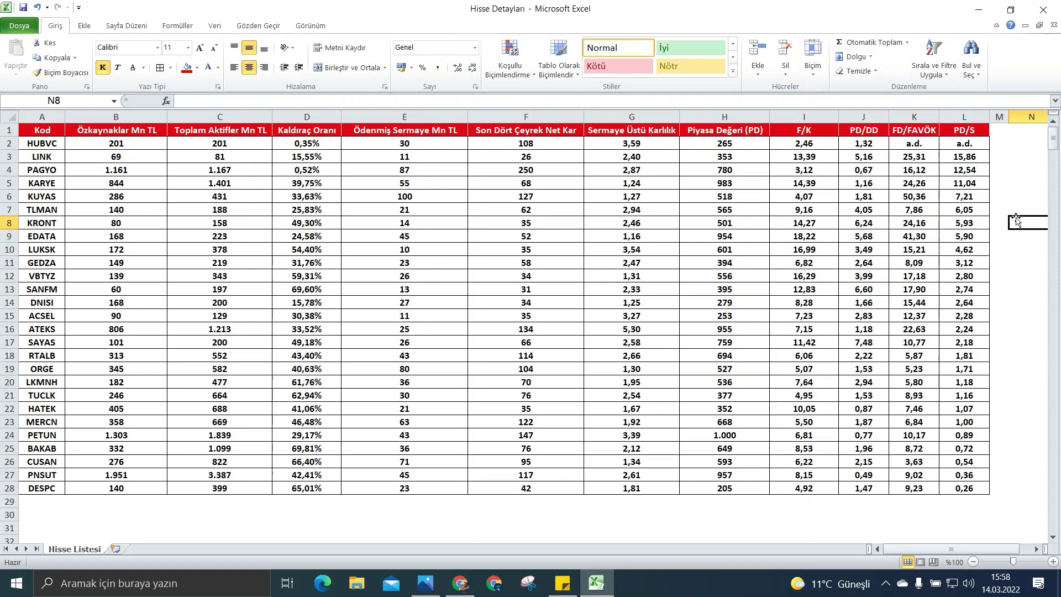
click(960, 145)
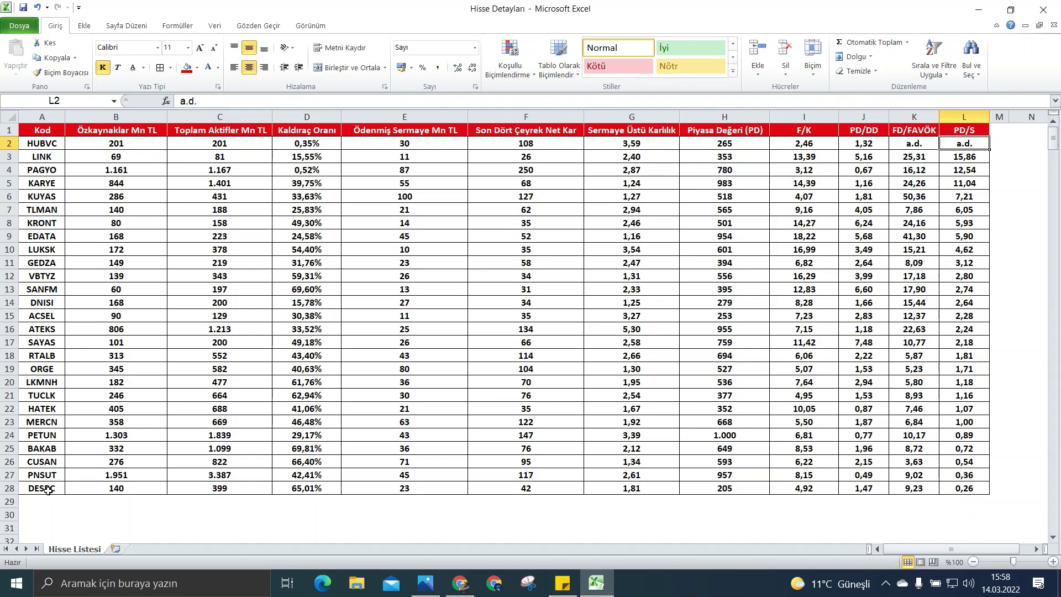
Sort the stock list alphabetically from A to Z by the Kod column.
right_click(37, 134)
mouse_move(100, 280)
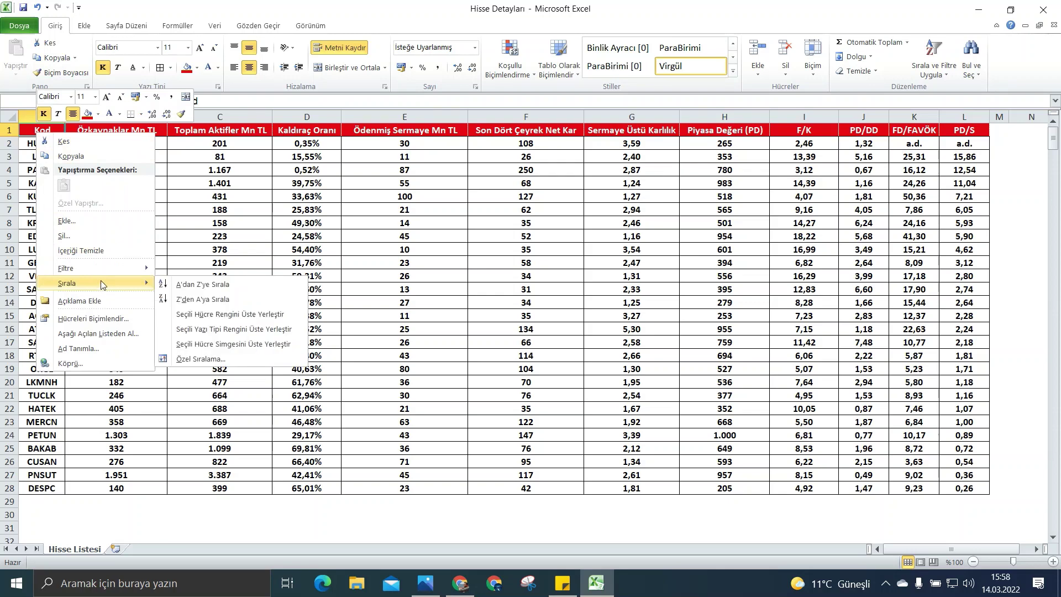
click(202, 283)
click(207, 241)
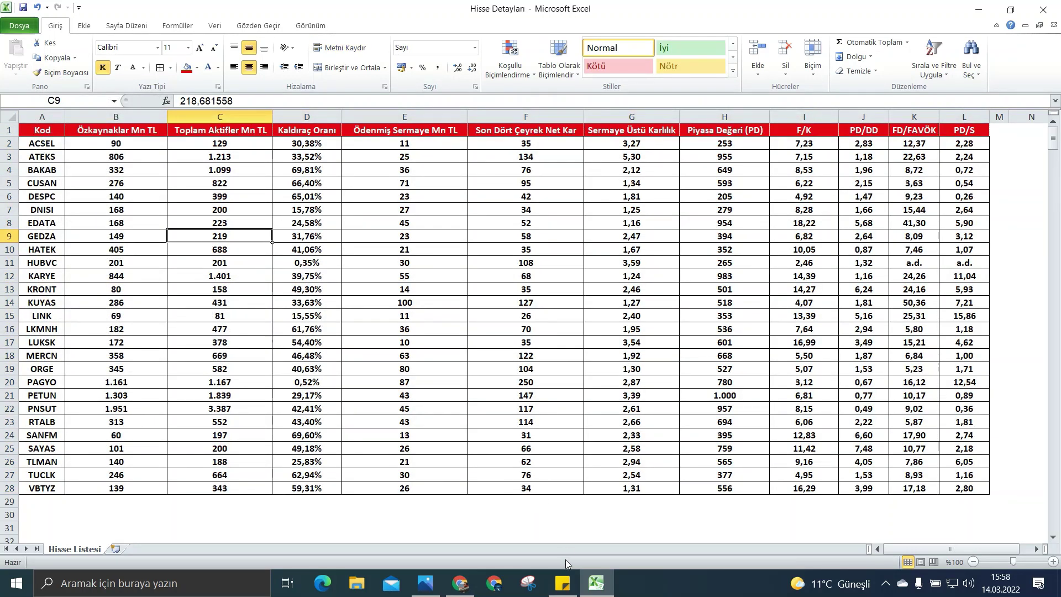
Review the seventh criterion on sector-based standing in the sticky note and view the ZFG_YATIRIM daily PDF in Chrome.
click(560, 590)
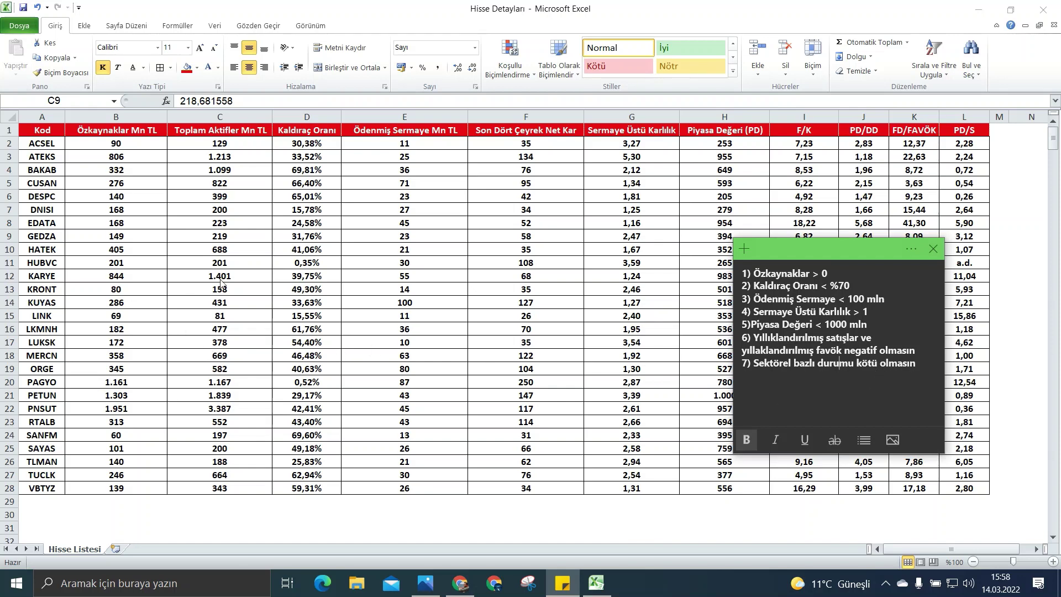
click(460, 586)
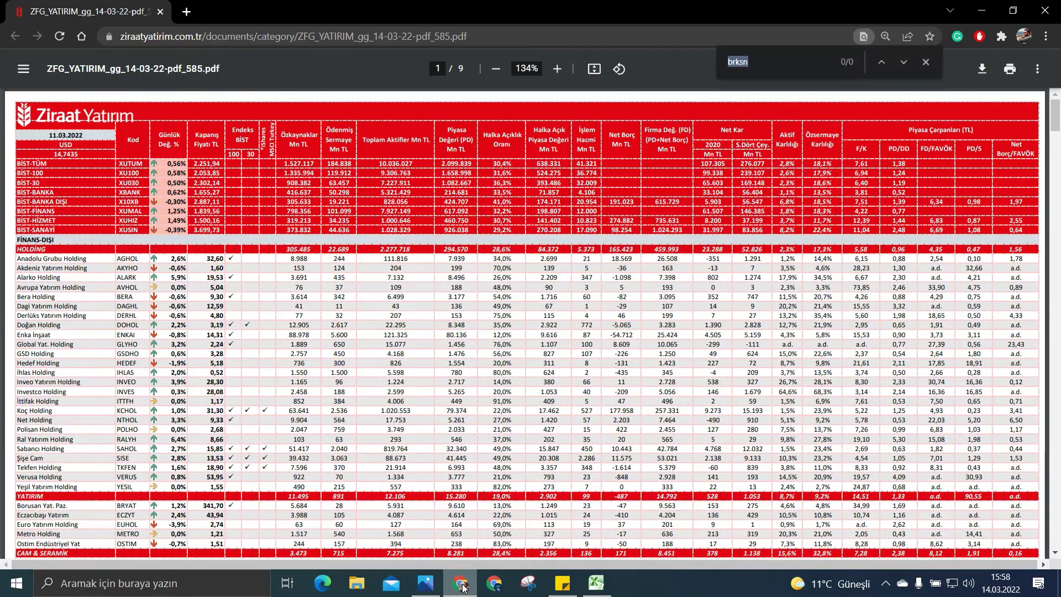
click(597, 583)
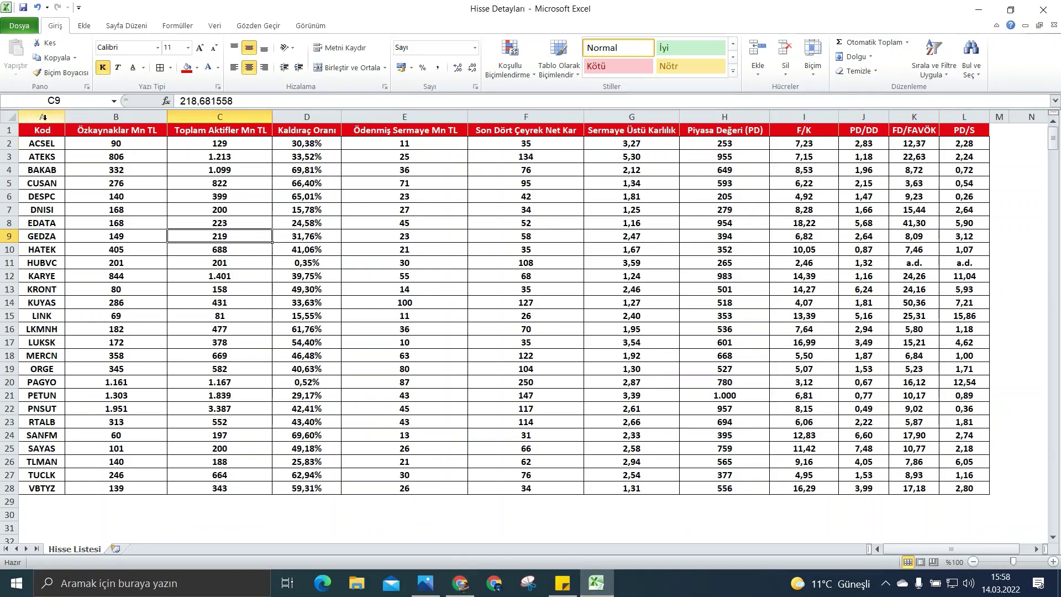
Search the Ziraat Yatırım PDF in Chrome for ACSEL and compare its row with the KİMYASAL MADDELER sector figures.
click(43, 142)
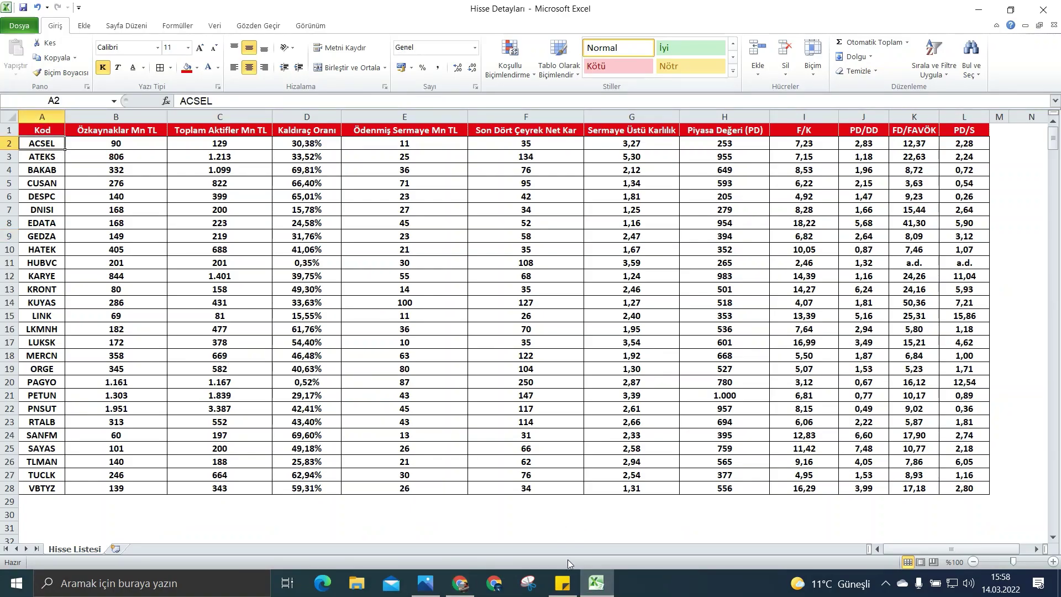
click(460, 583)
text(q)
key(BackSpace)
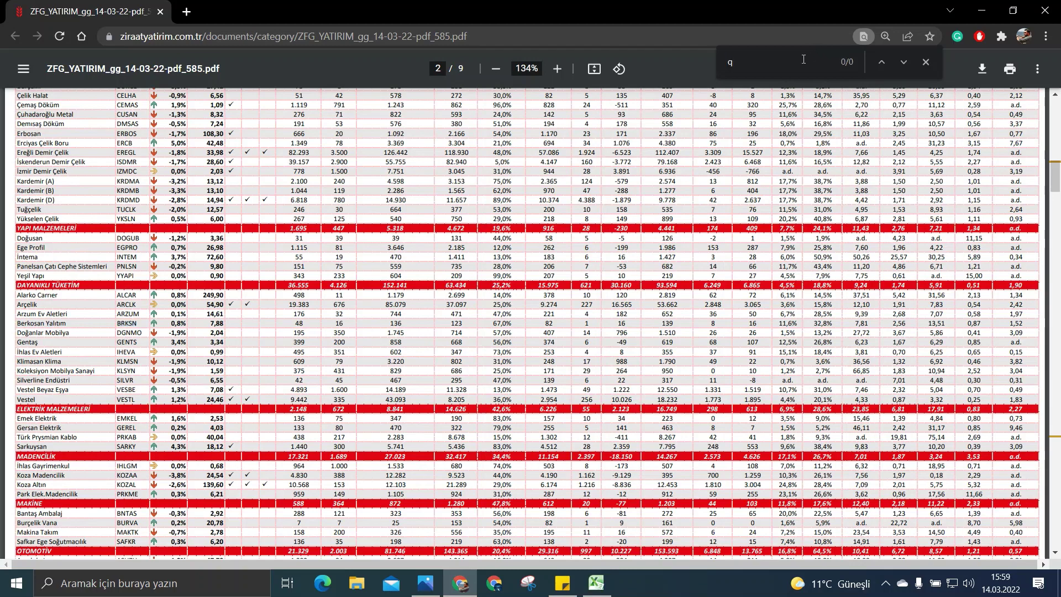
text(acsel)
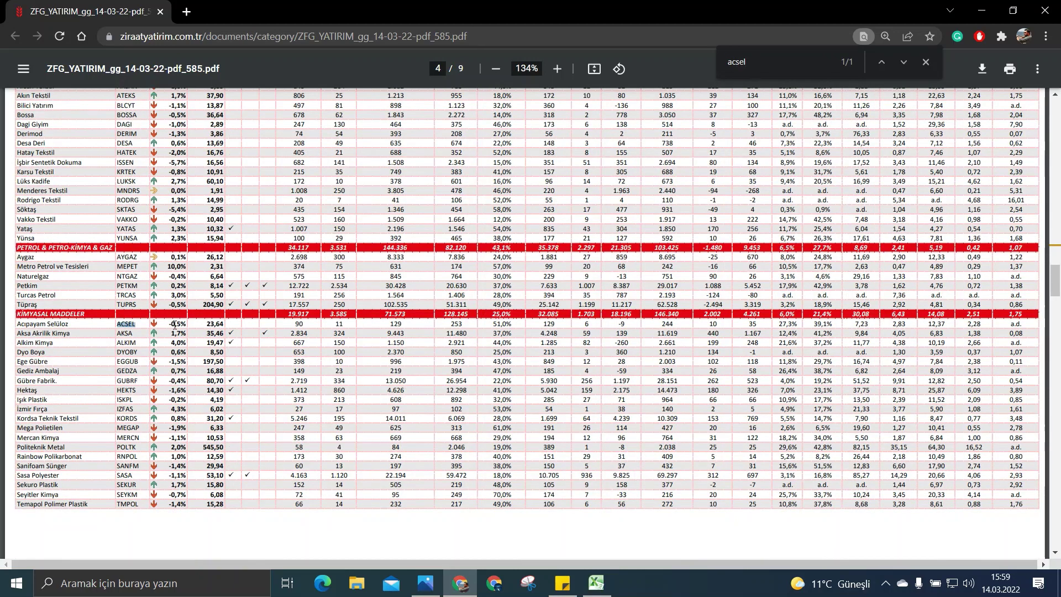
click(243, 347)
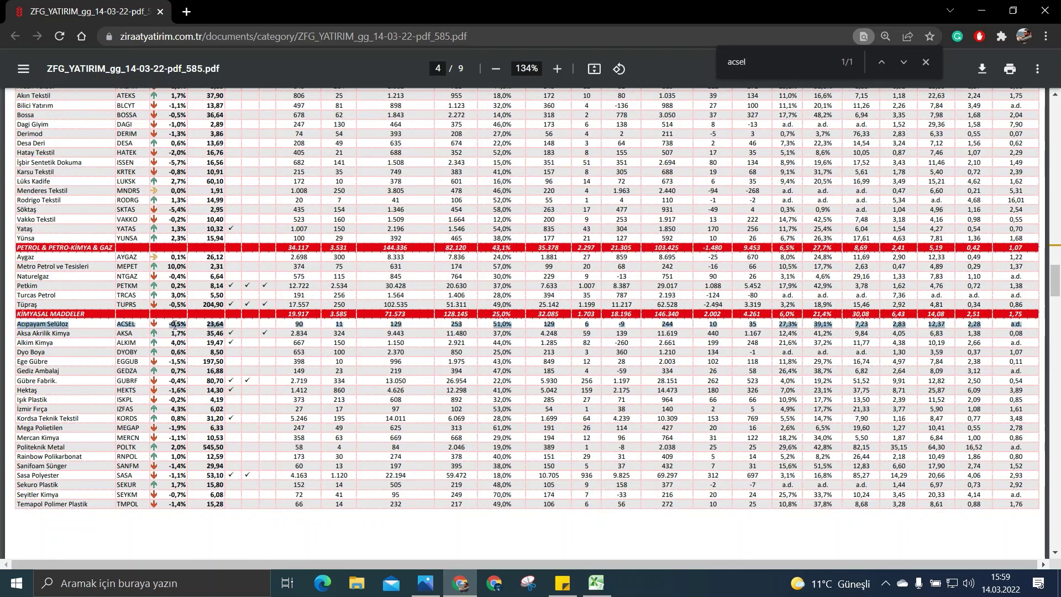
triple_click(782, 327)
Take ATEKS from the Excel list, search the Chrome PDF for it and compare its multiples with the TEKSTİL & TEKSTİL YAN SANAYİ sector.
click(596, 582)
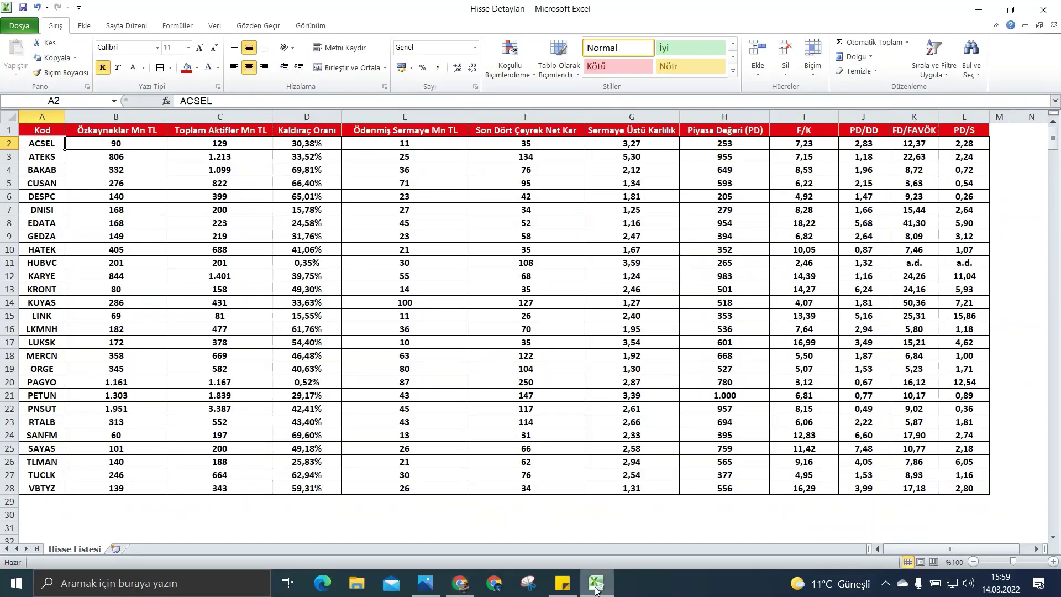
click(40, 158)
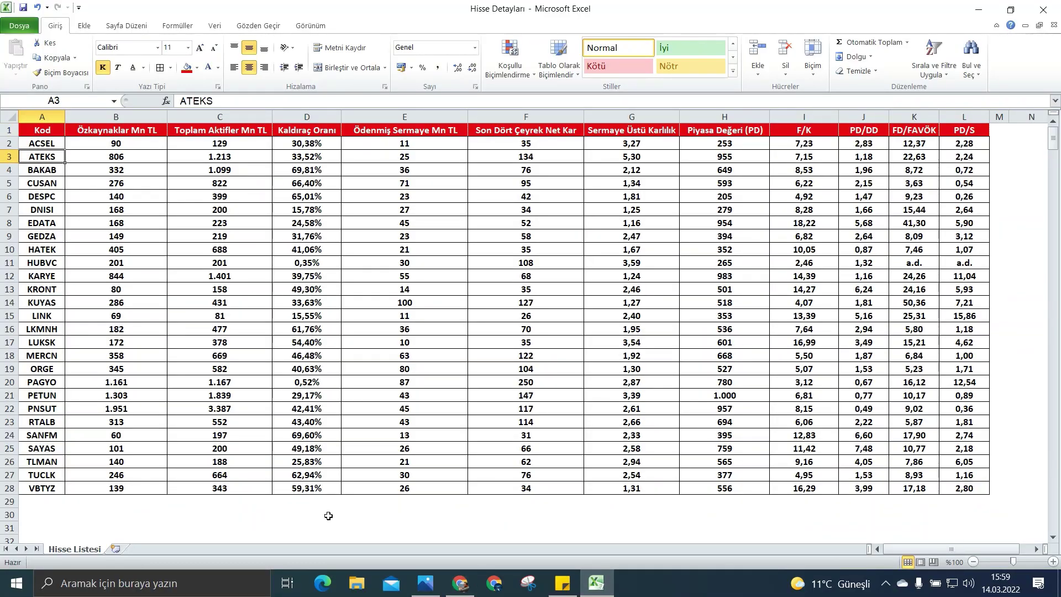
click(460, 582)
key(ctrl+f)
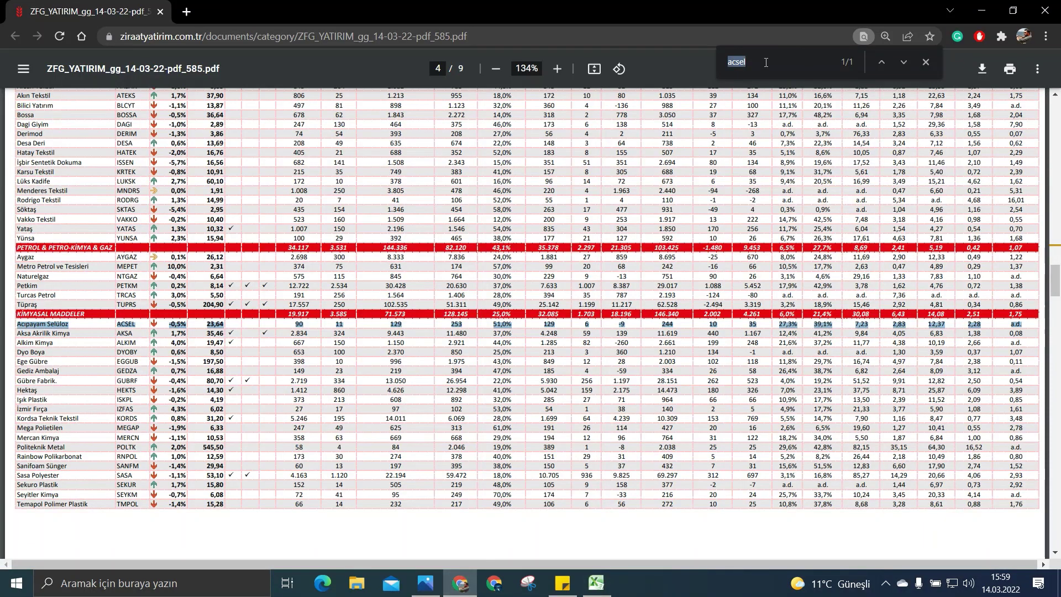
text(ateks)
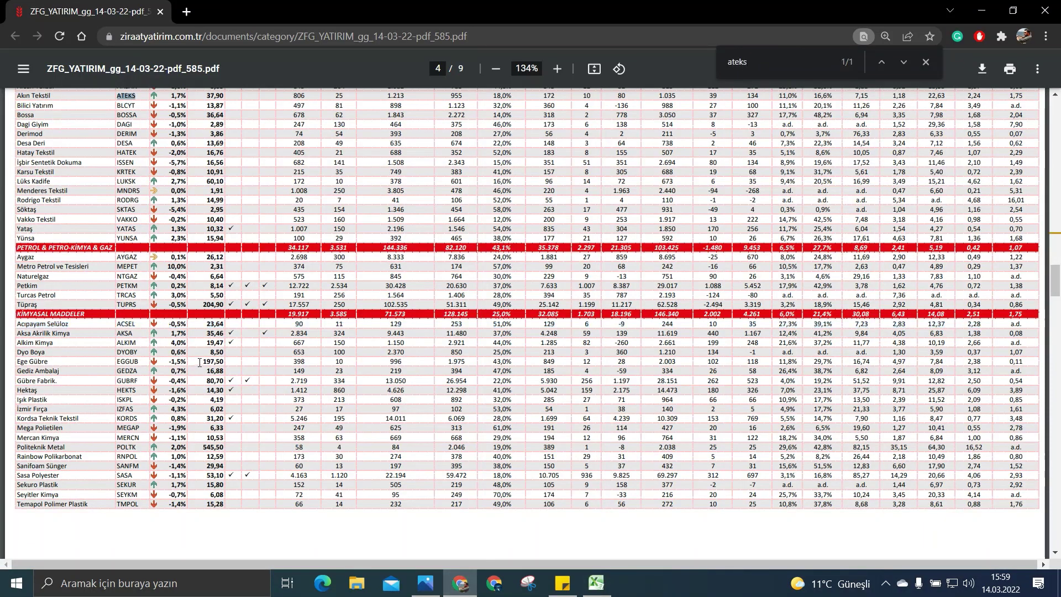
scroll(270, 276, up, 3)
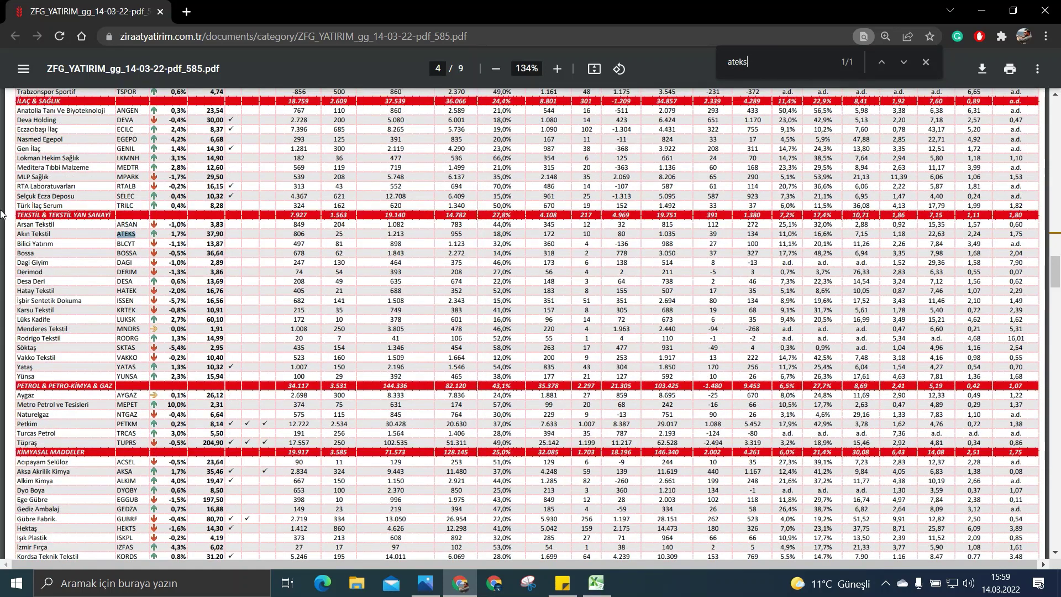
click(211, 237)
triple_click(212, 236)
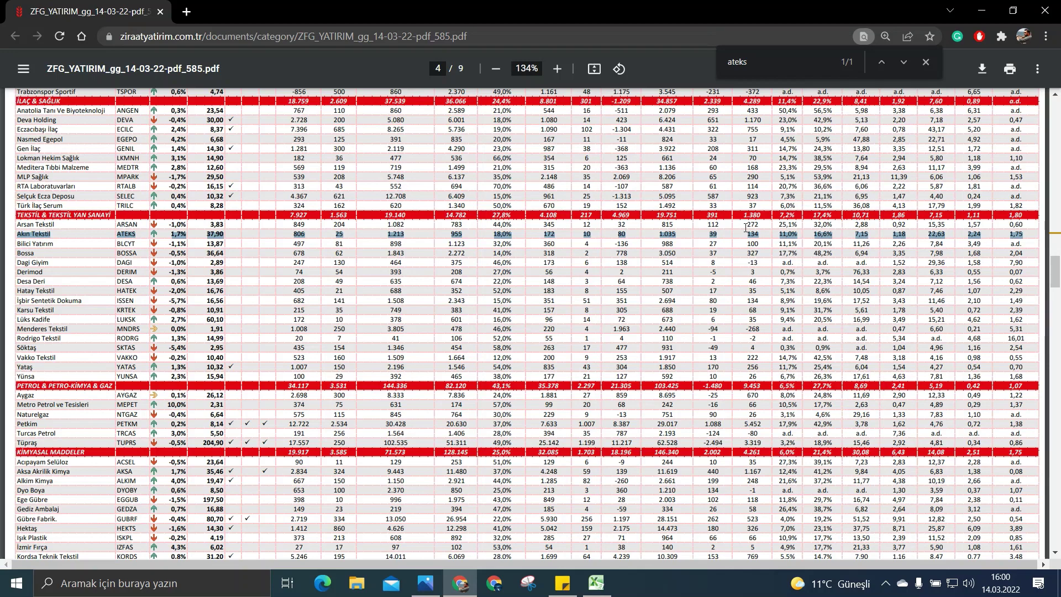
scroll(958, 247, up, 3)
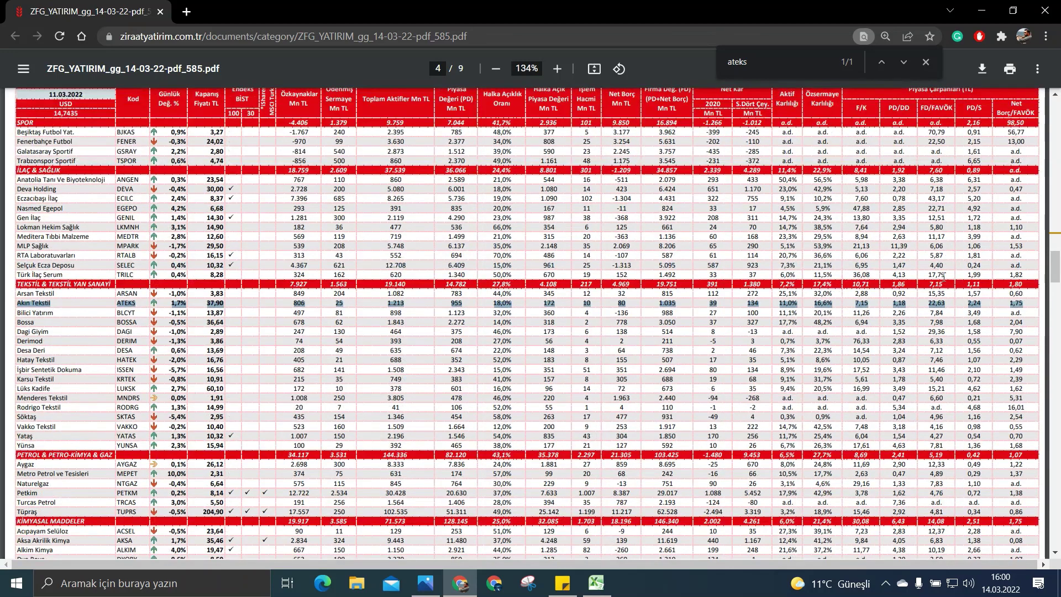
scroll(926, 235, down, 3)
click(922, 238)
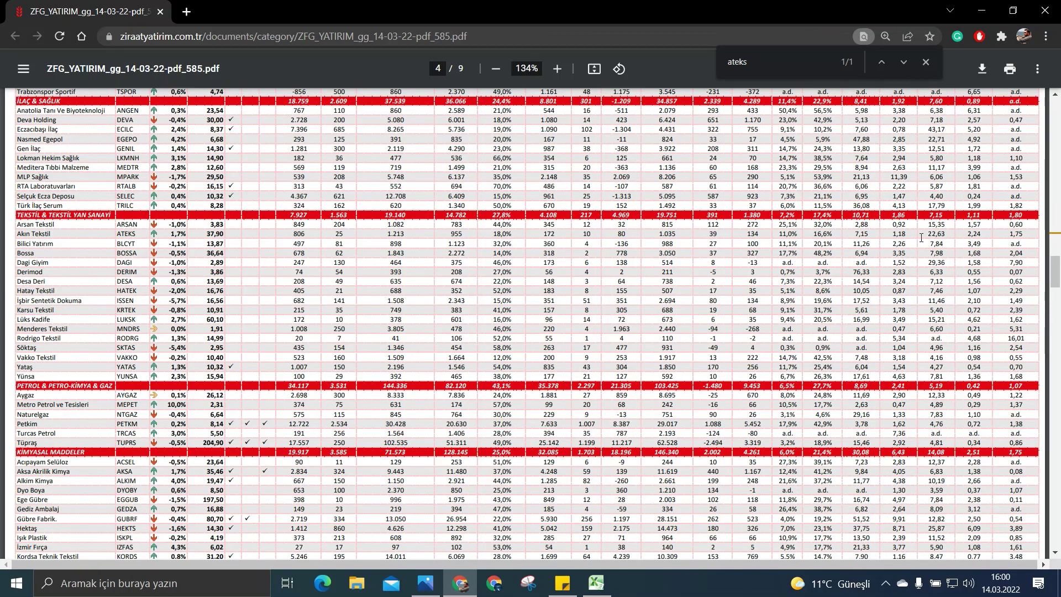
Take BAKAB from the Excel list, search the Chrome PDF for it and compare its row with the KAĞIT & KAĞIT ÜRÜNLERİ sector.
click(596, 583)
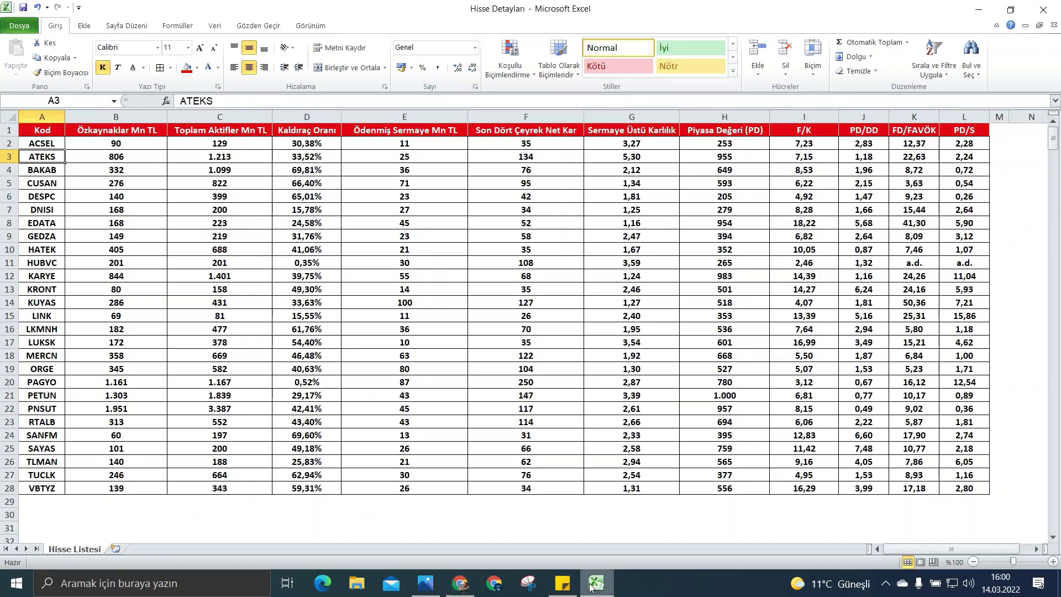
click(45, 171)
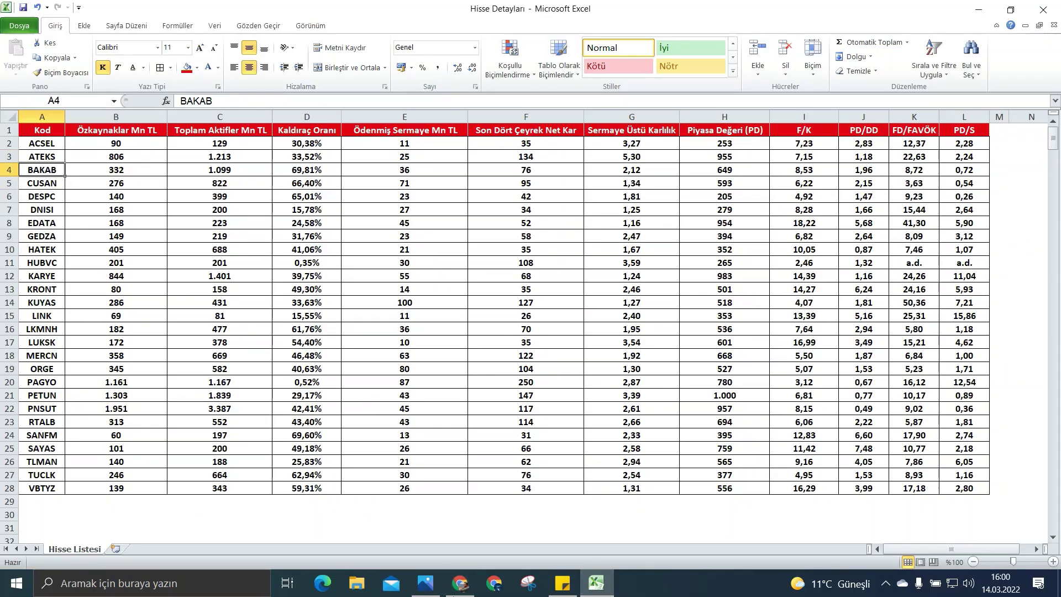
click(461, 583)
double_click(777, 68)
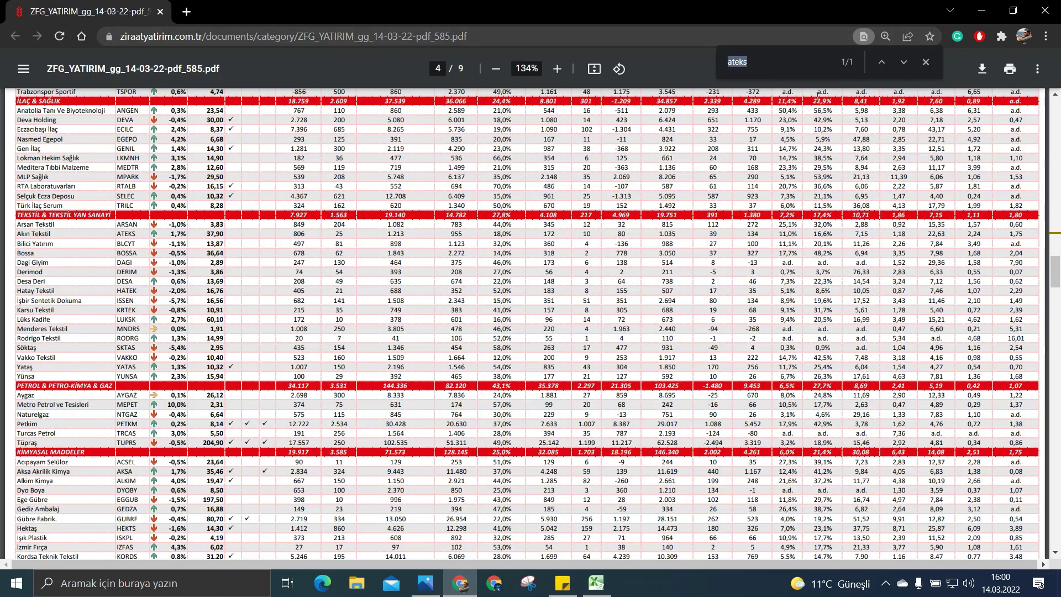
text(bakab)
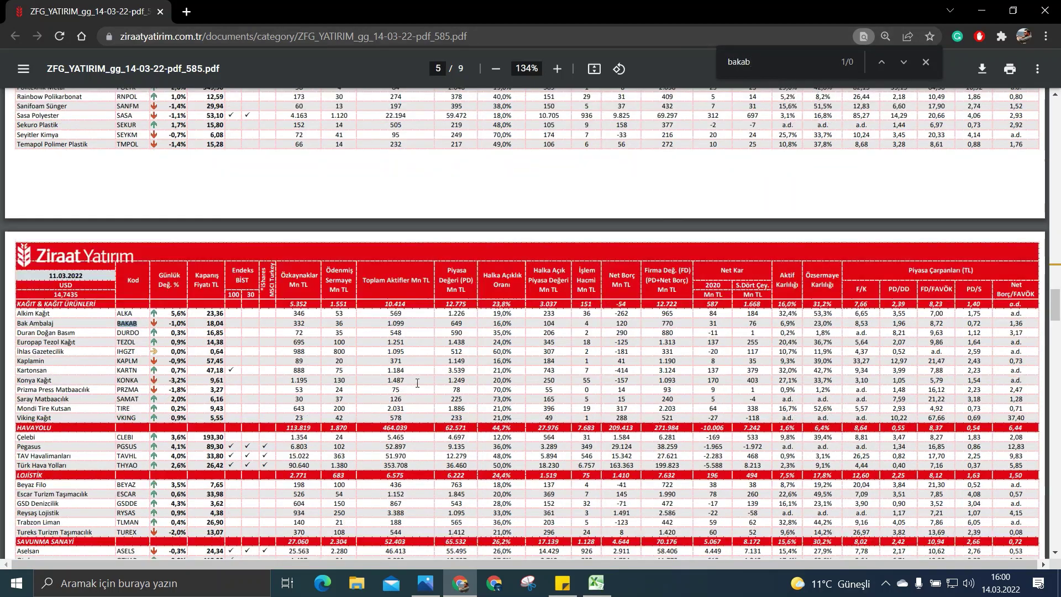
triple_click(173, 323)
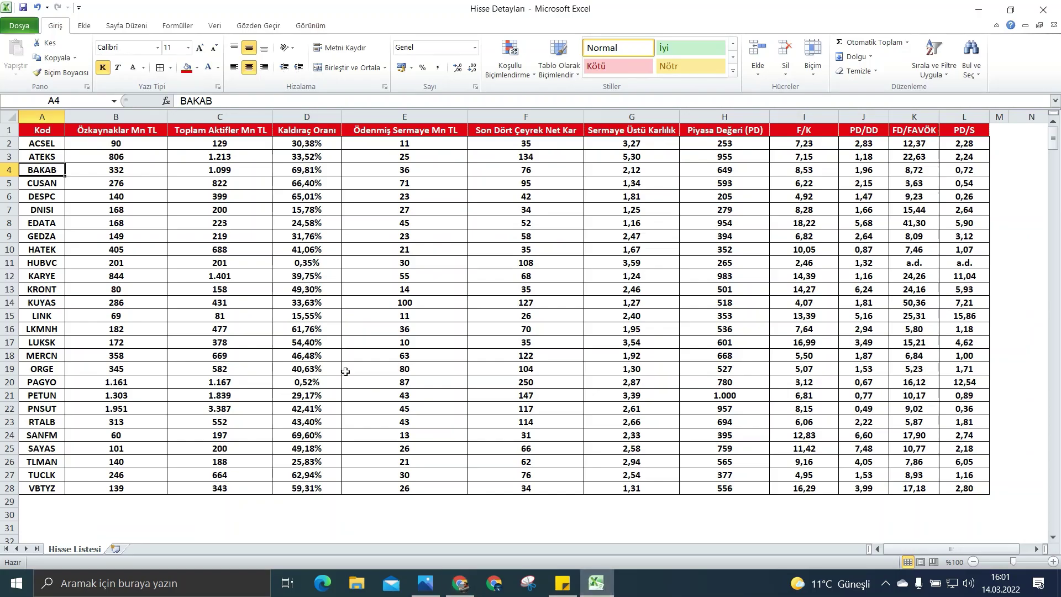
Switch back to Excel and delete row 4, which holds BAKAB.
click(596, 583)
click(9, 170)
right_click(9, 170)
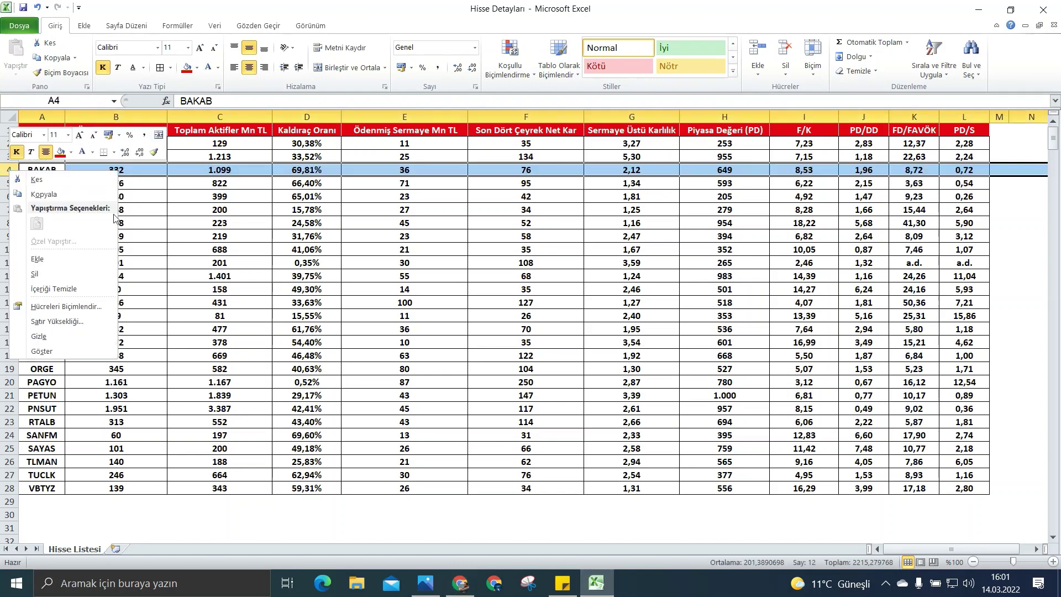
click(71, 272)
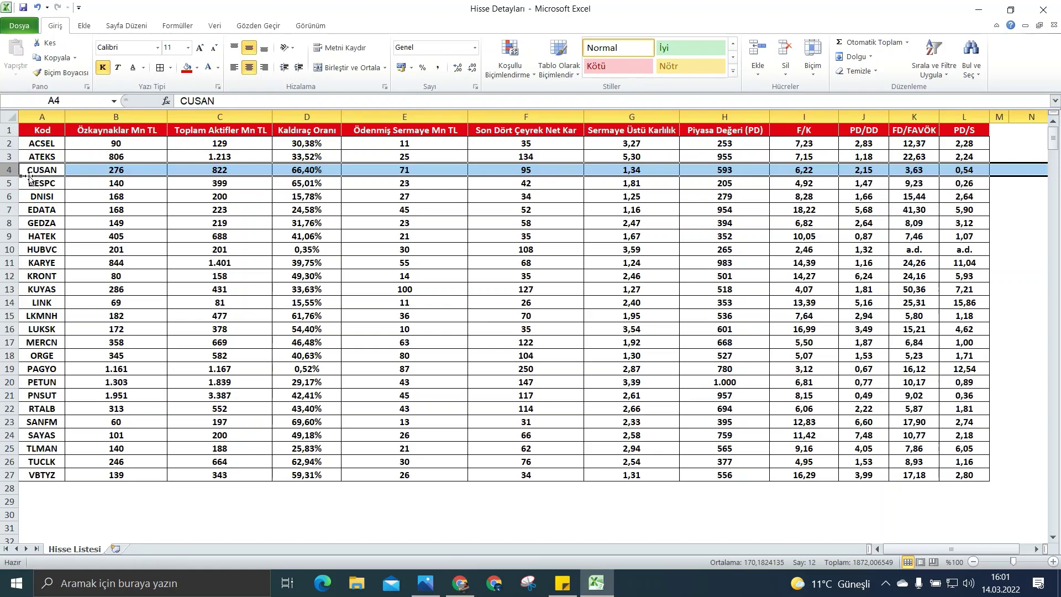
Switch to the PDF in Chrome, search it for CUSAN and compare its row with the DEMİR & ÇELİK sector figures.
click(461, 583)
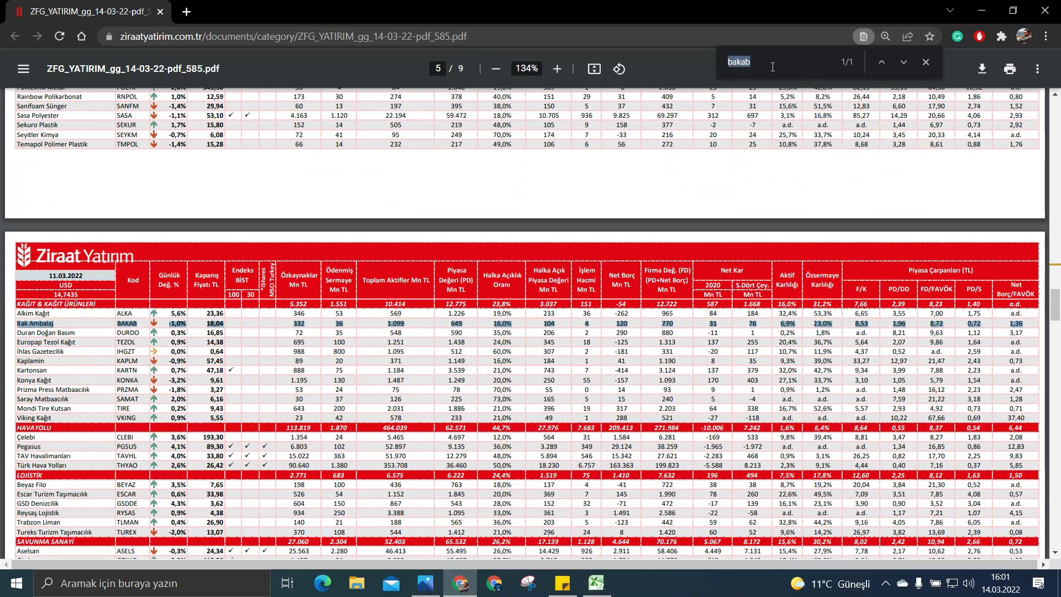
text(cusan)
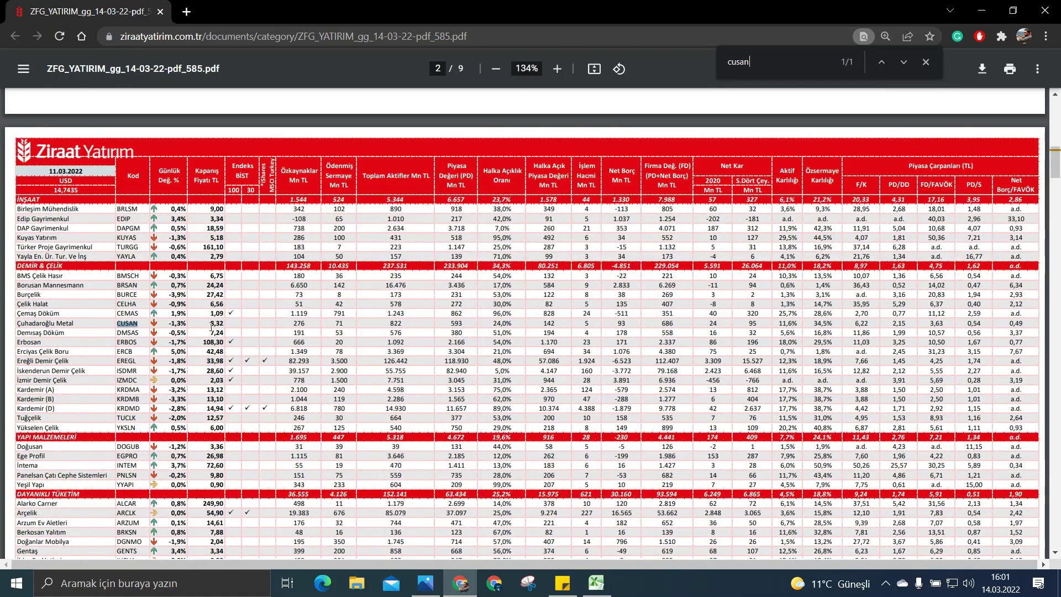
triple_click(210, 323)
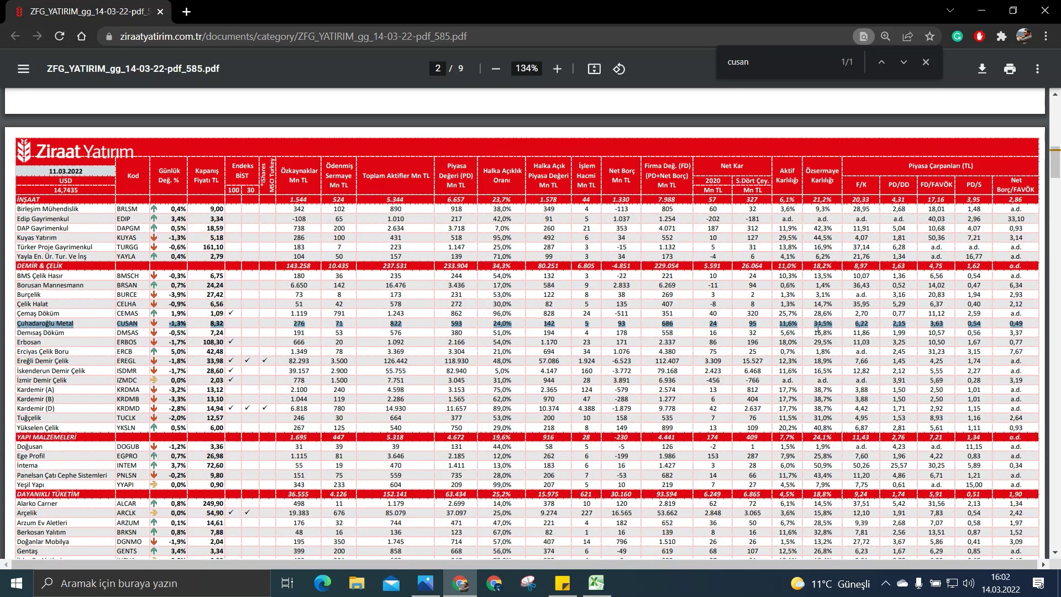
Take DESPC from the Excel list, search the Chrome PDF for it and compare its row with the BİLGİSAYAR & YAZILIM sector.
click(597, 583)
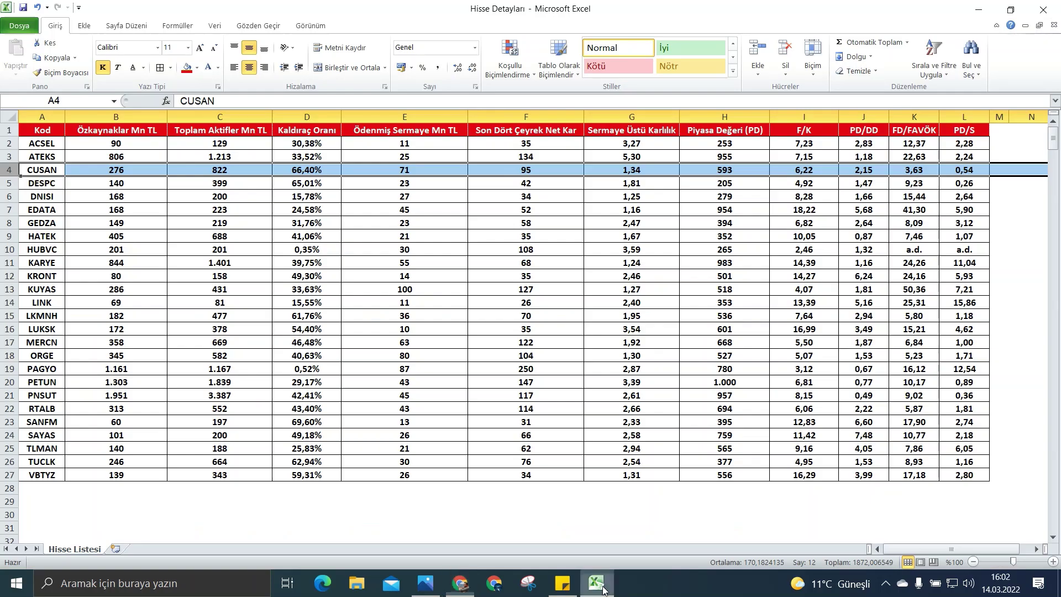
click(86, 183)
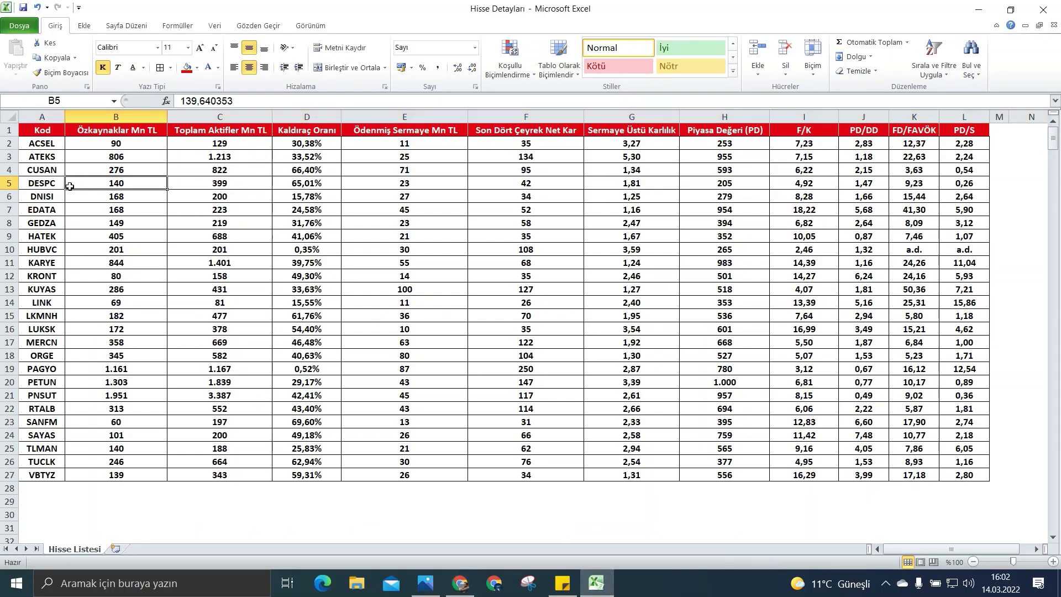
click(460, 584)
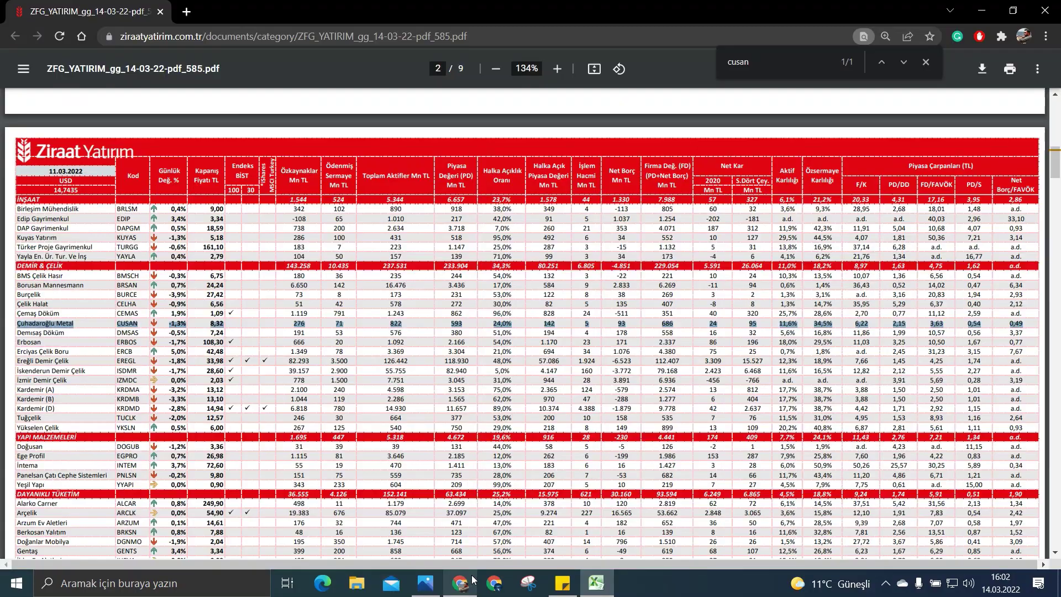
double_click(773, 62)
text(dewp)
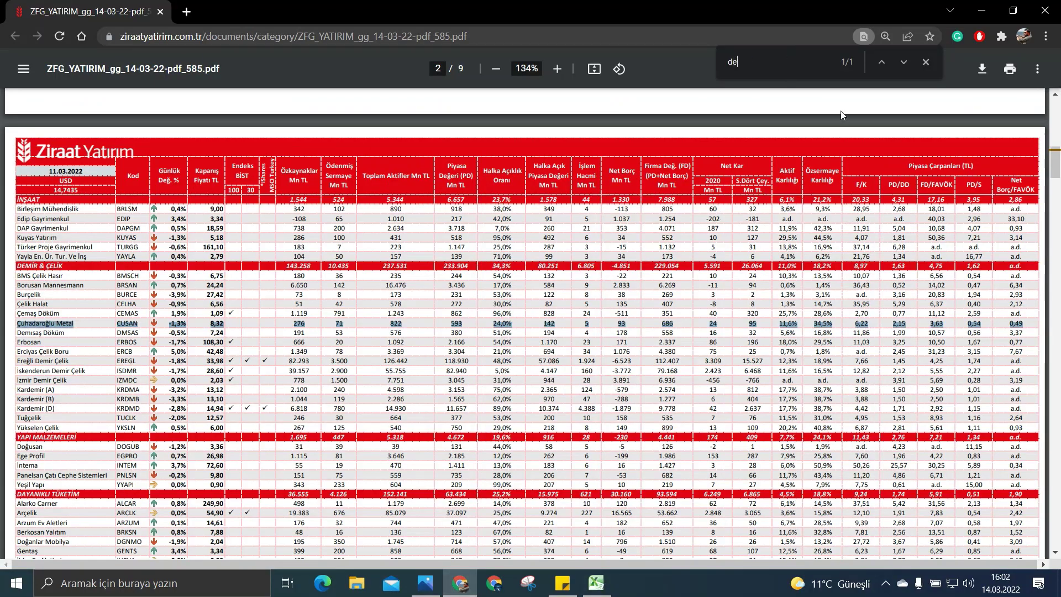
key(BackSpace)
key(BackSpace)
text(spc)
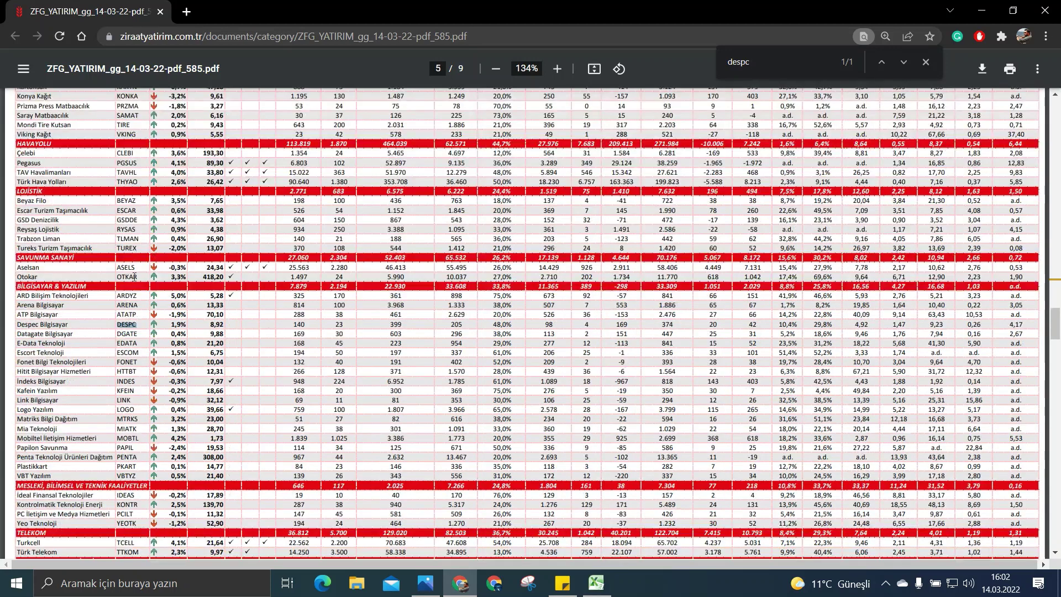
triple_click(163, 325)
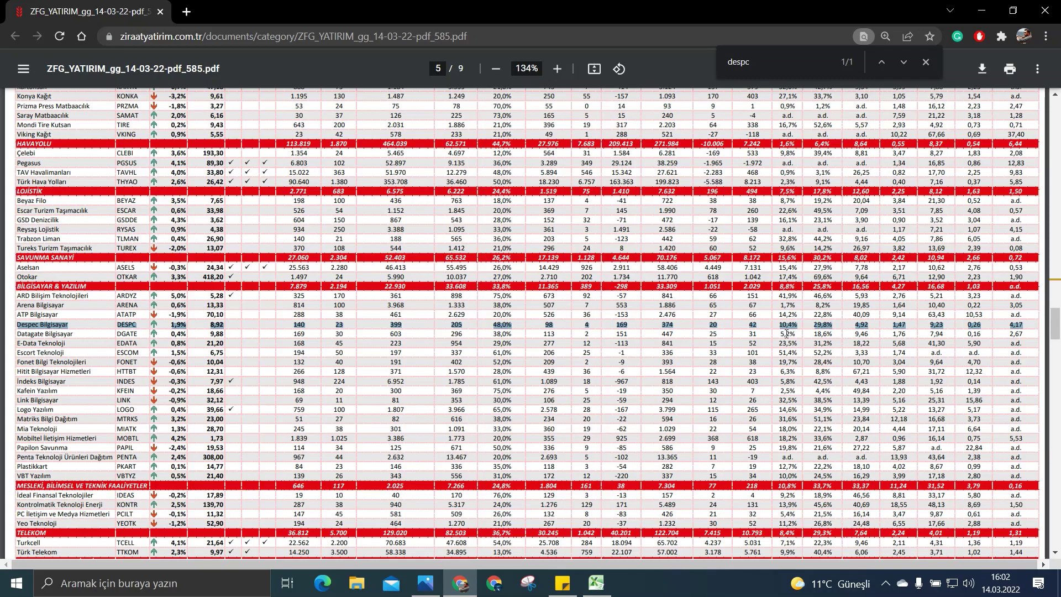
Take DNISI from the Excel list, search the Chrome PDF for it and compare its row with the DİĞER İMALAT sector.
click(595, 583)
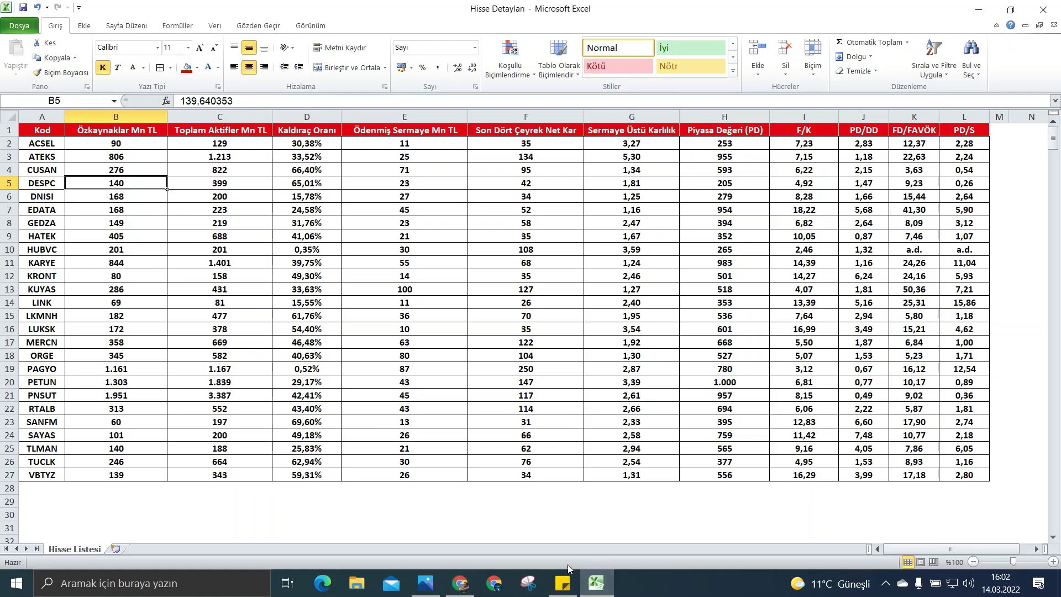
click(8, 196)
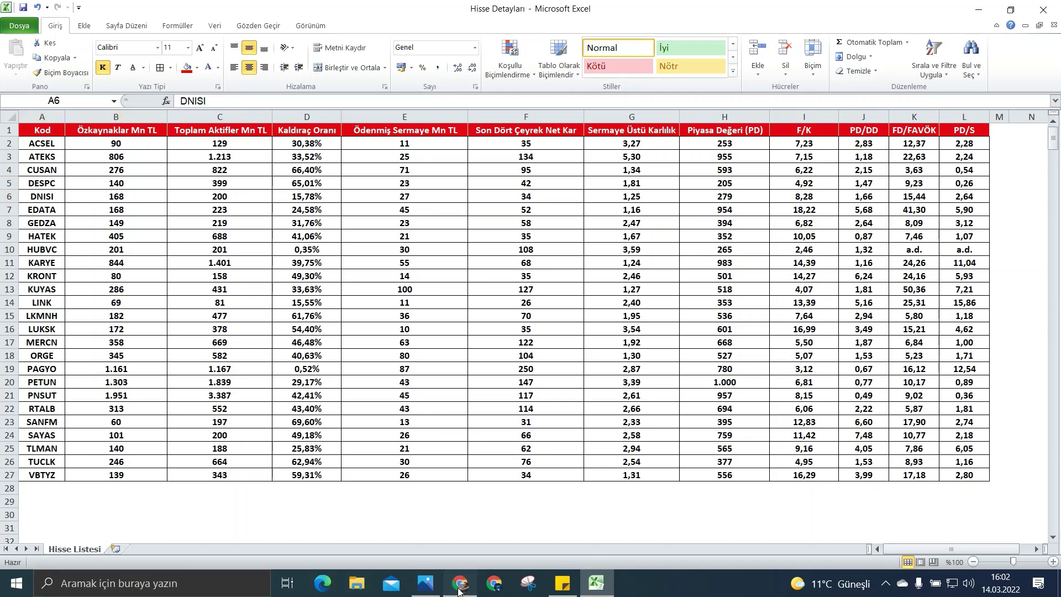
click(460, 583)
key(ctrl+f)
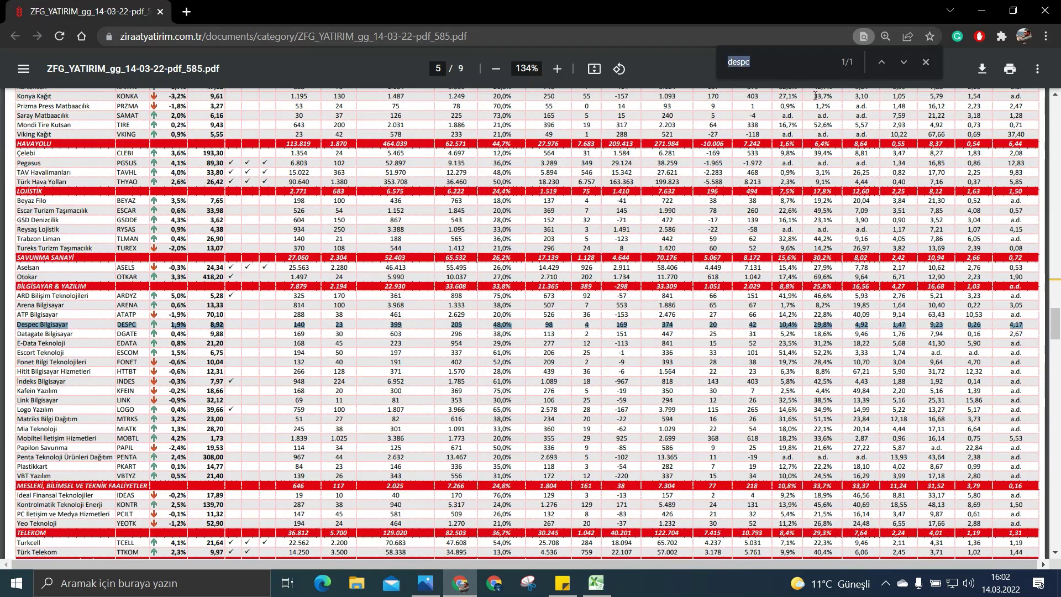
text(dnisı)
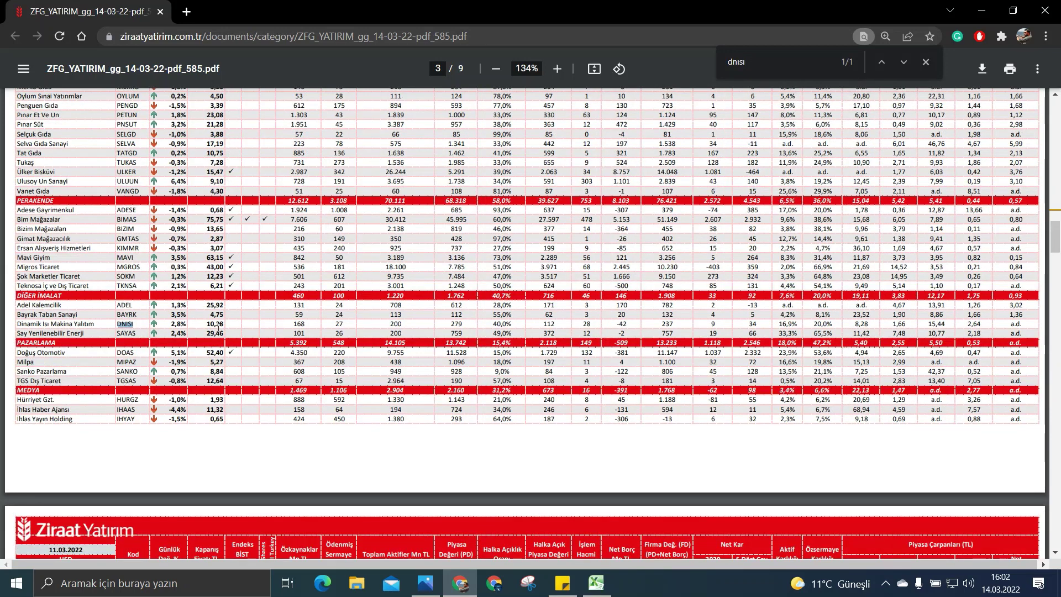
drag(217, 327, 824, 302)
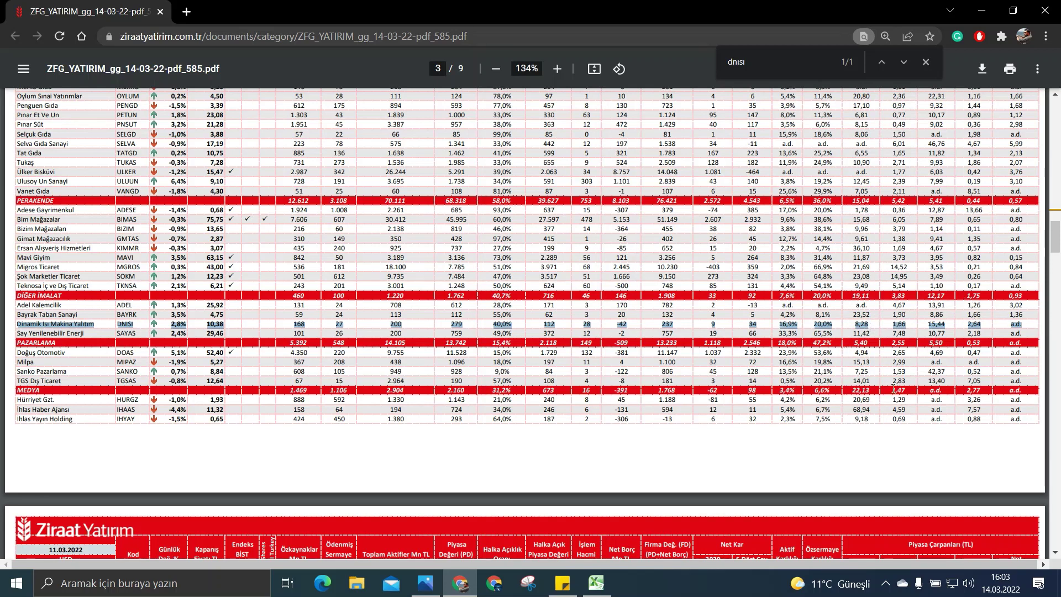
Take EDATA from the Excel list, search the Chrome PDF for it and compare its multiples with the BİLGİSAYAR & YAZILIM sector.
click(597, 583)
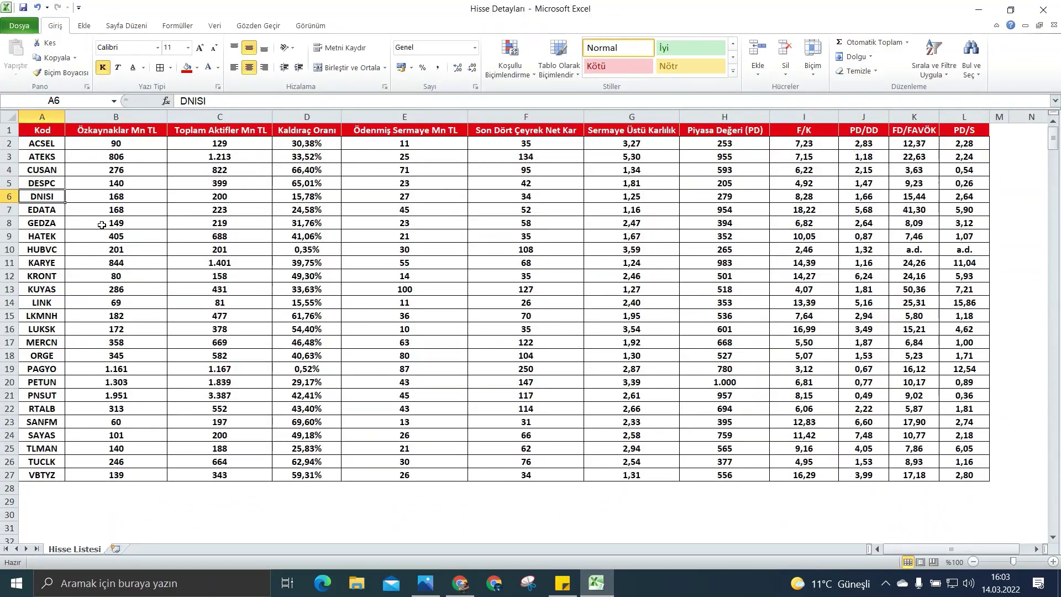
click(44, 209)
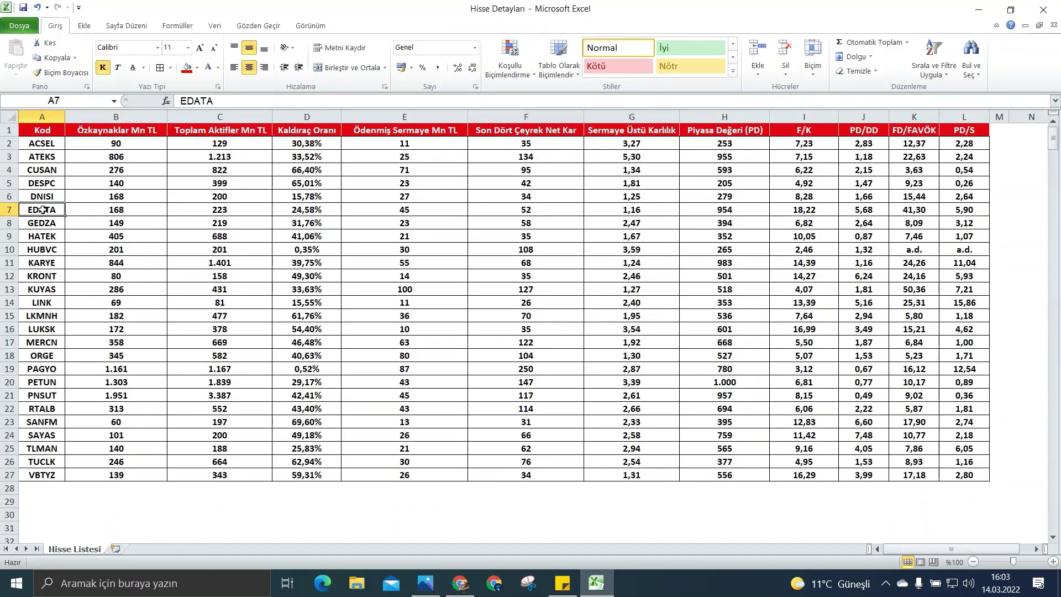
click(475, 587)
click(766, 63)
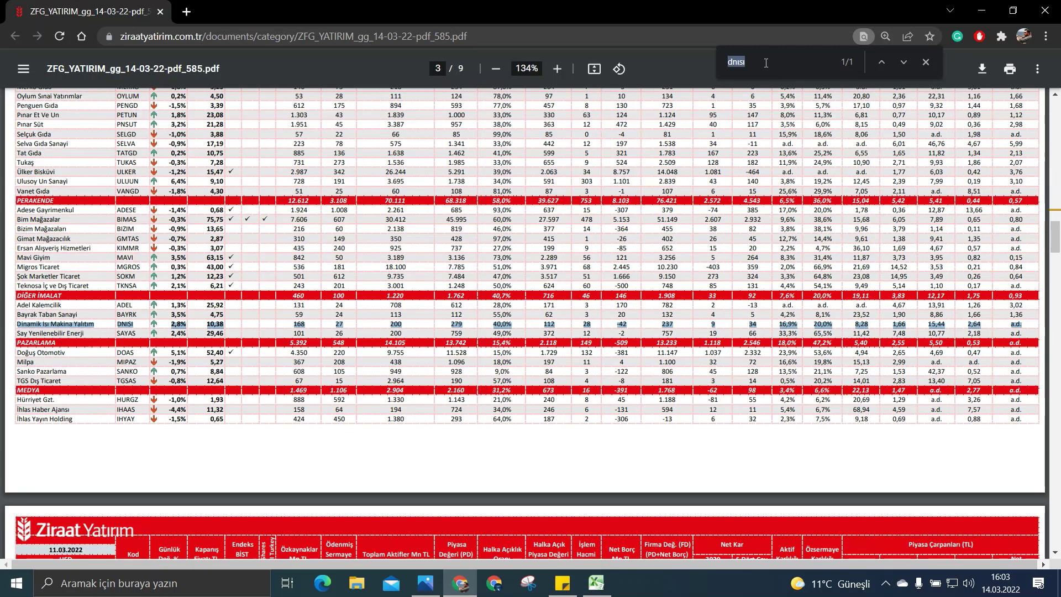
text(edata)
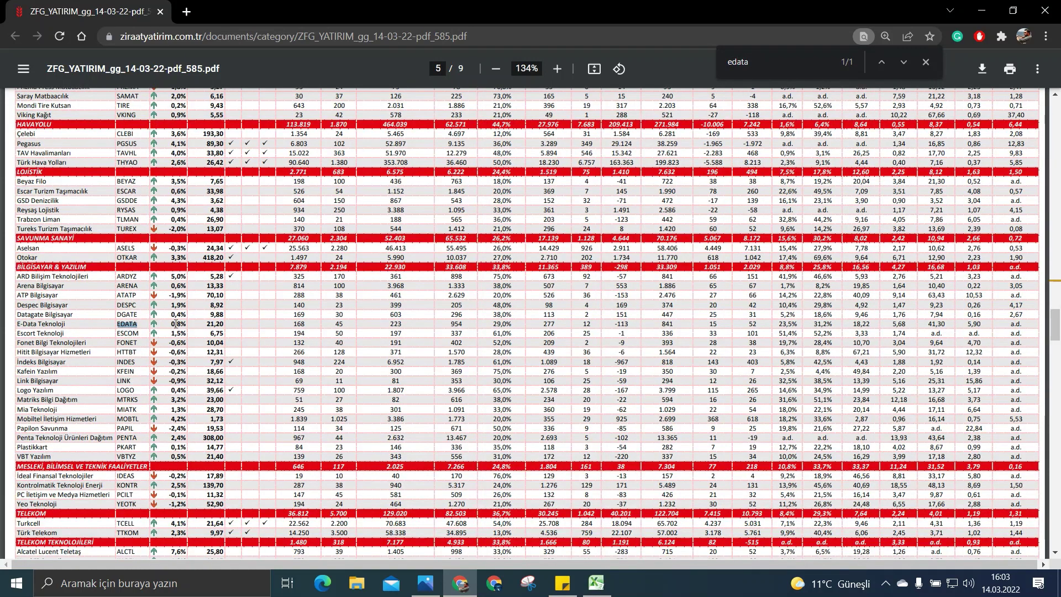
triple_click(178, 326)
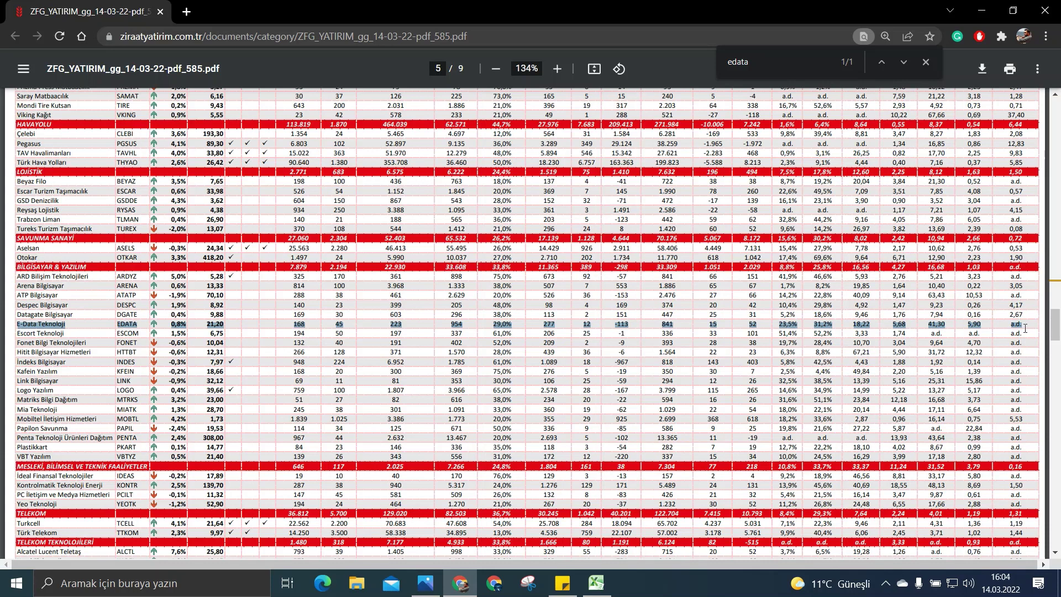
drag(990, 326, 857, 323)
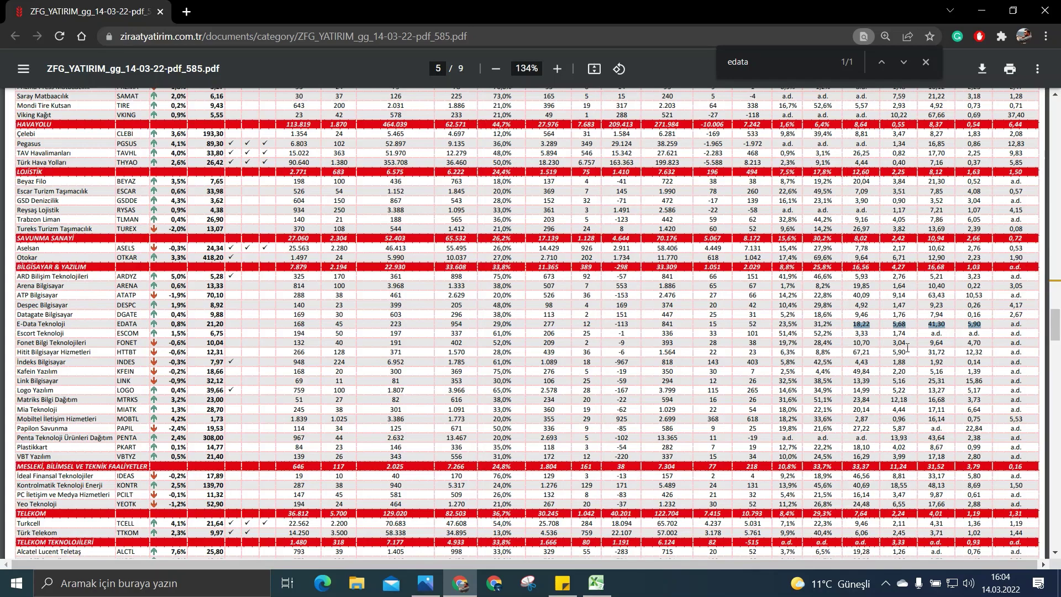
Switch back to Excel and delete row 7, which holds EDATA.
click(597, 583)
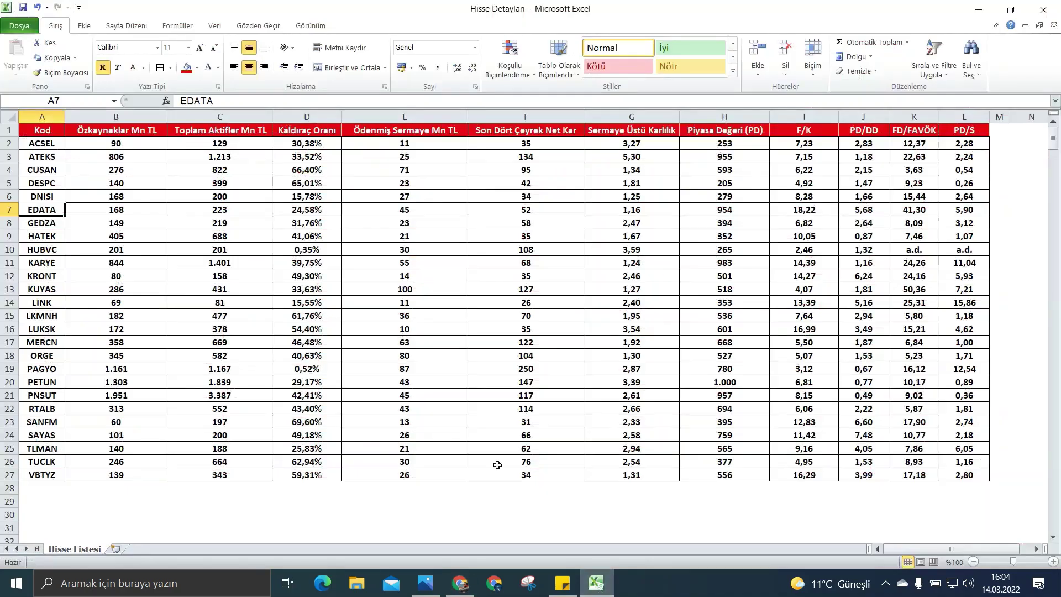
click(8, 210)
right_click(9, 211)
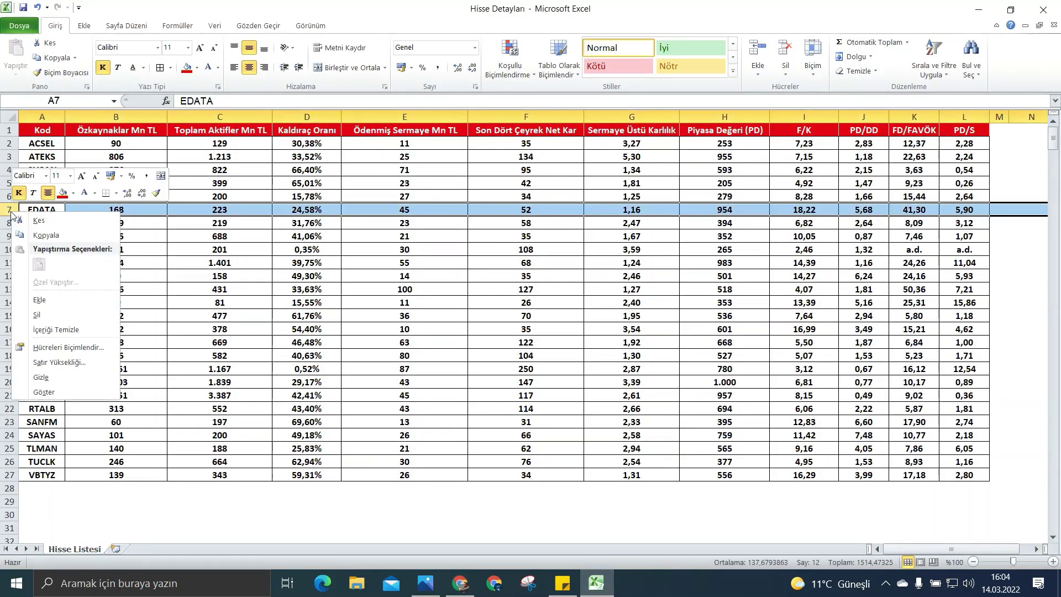
click(51, 314)
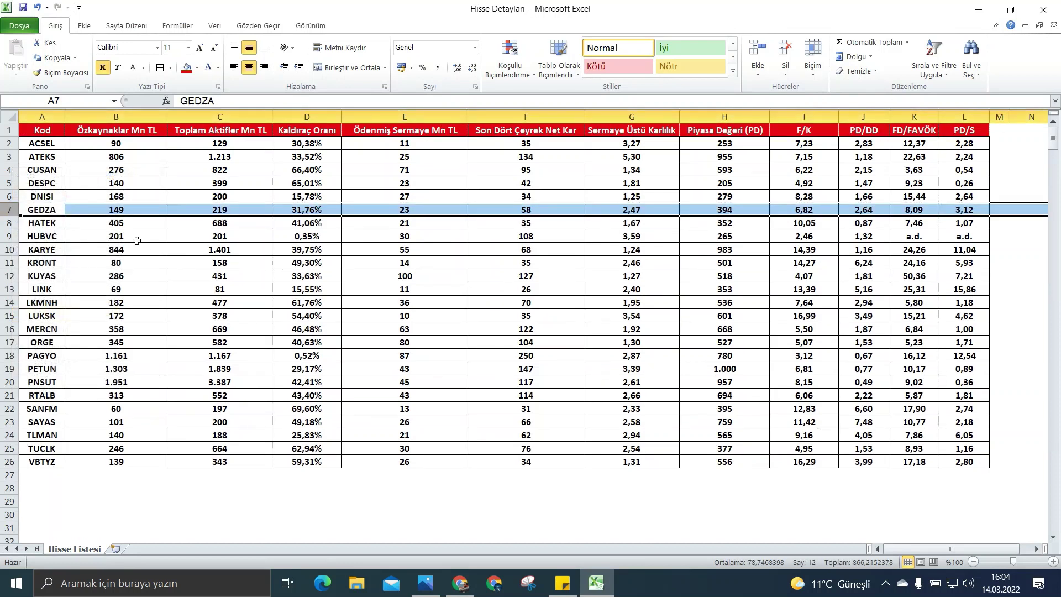
click(133, 237)
Take GEDZA from the Excel list, search the Chrome PDF for it and compare its row with the KİMYASAL MADDELER sector.
click(34, 211)
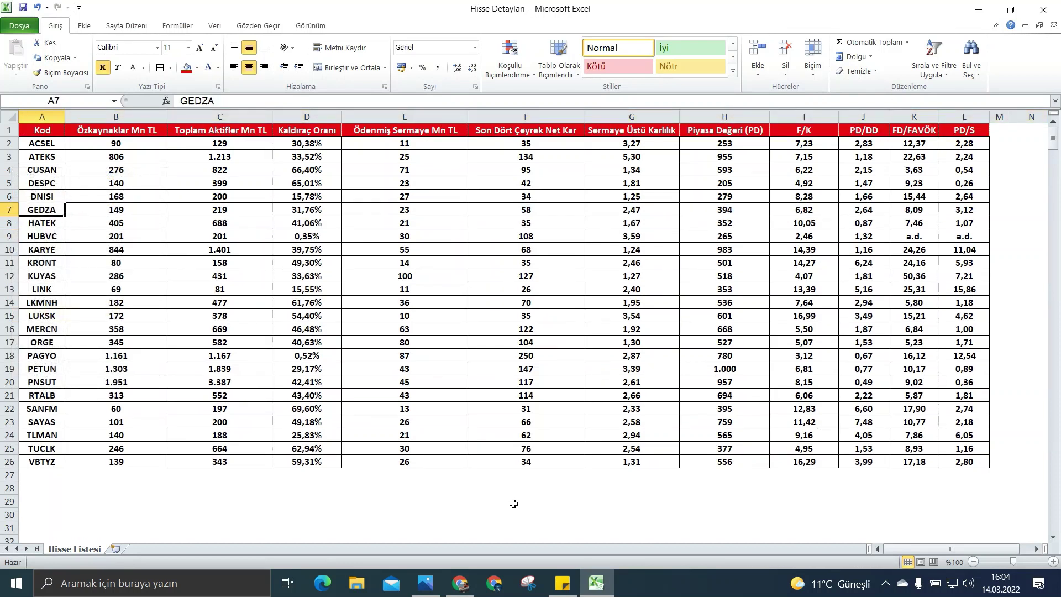
click(460, 584)
double_click(786, 56)
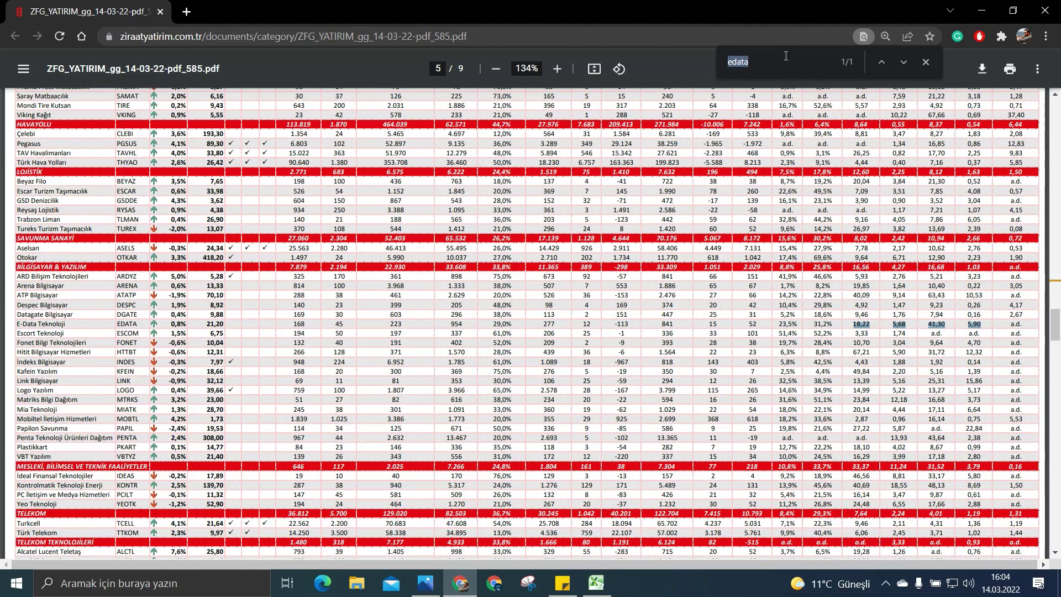
text(gerdz)
key(BackSpace)
text(a)
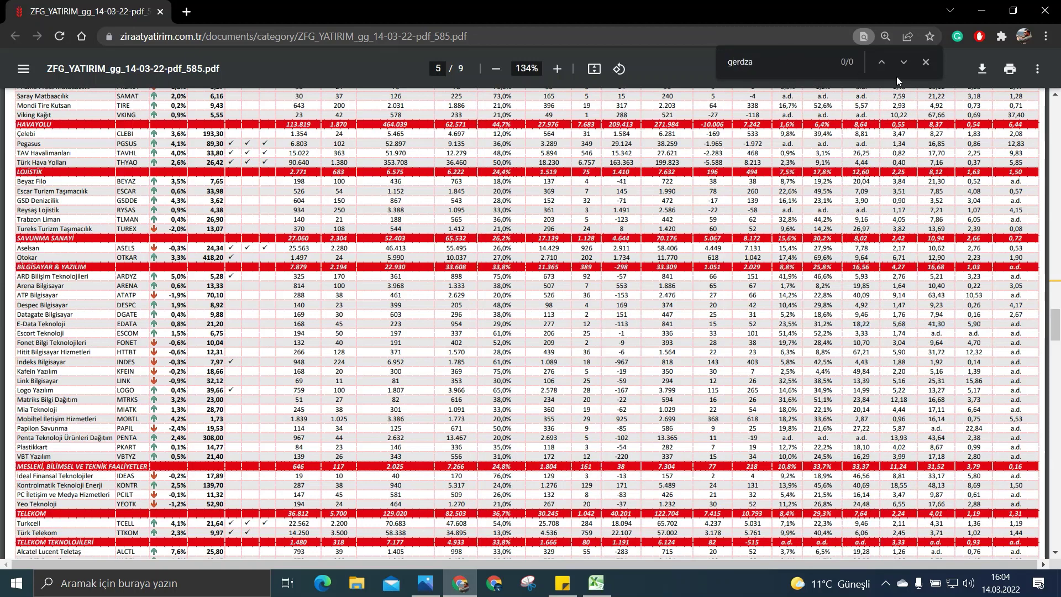
key(Left)
key(Left)
key(Left)
key(BackSpace)
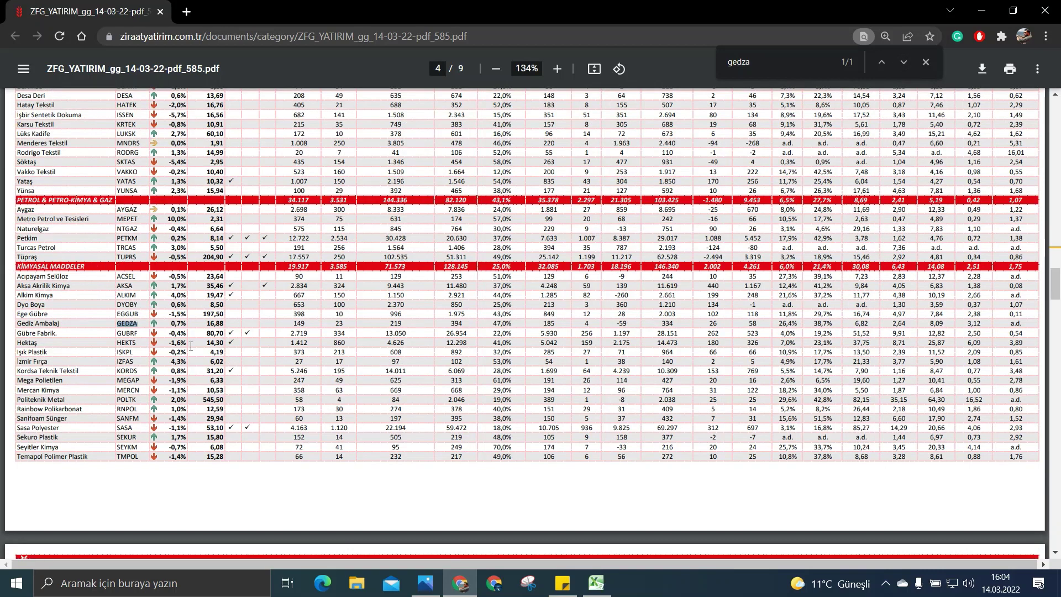
click(173, 324)
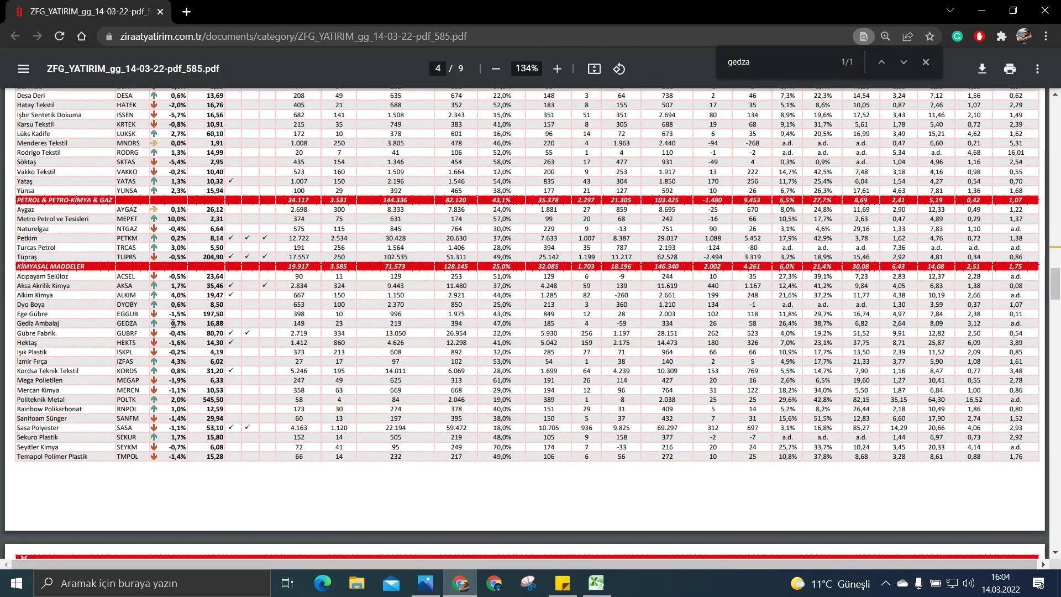
triple_click(794, 324)
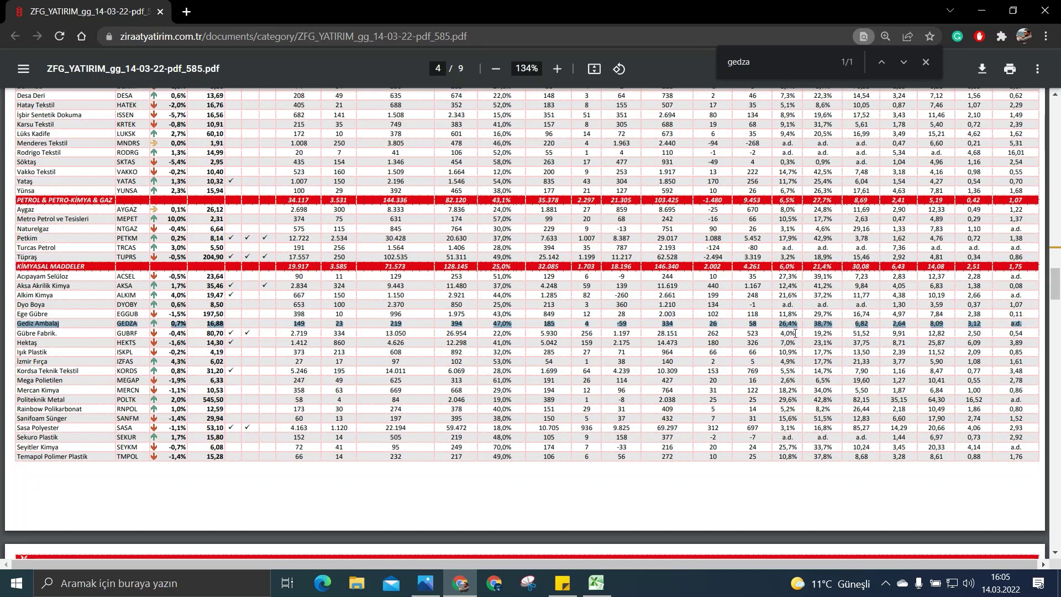
Search the Chrome PDF for HATEK from the Excel list, compare its row with TEKSTİL & TEKSTİL YAN SANAYİ and return to Excel.
click(596, 582)
click(38, 224)
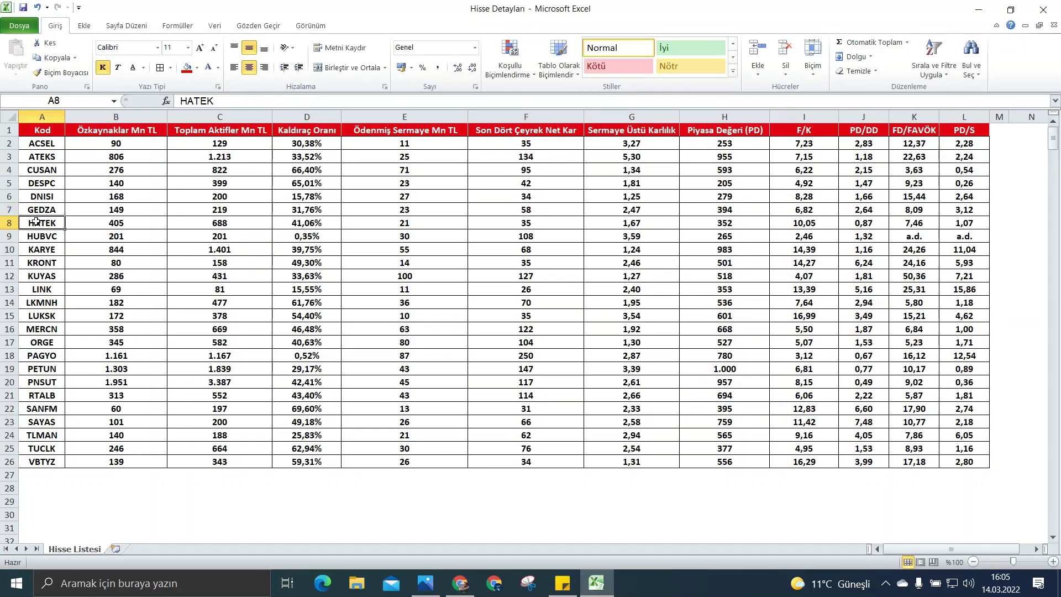
click(460, 583)
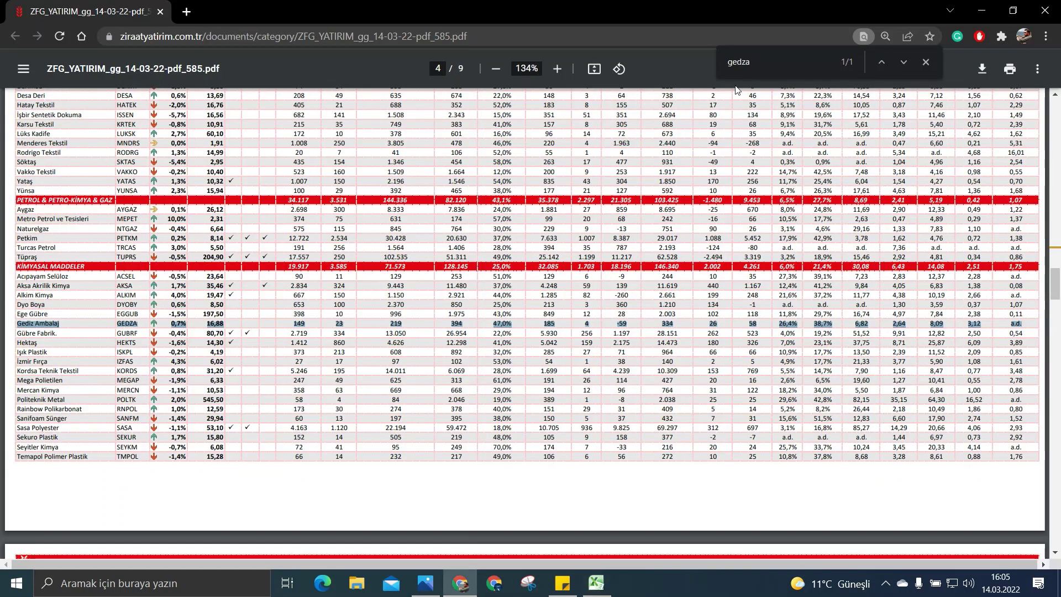
text(hatek)
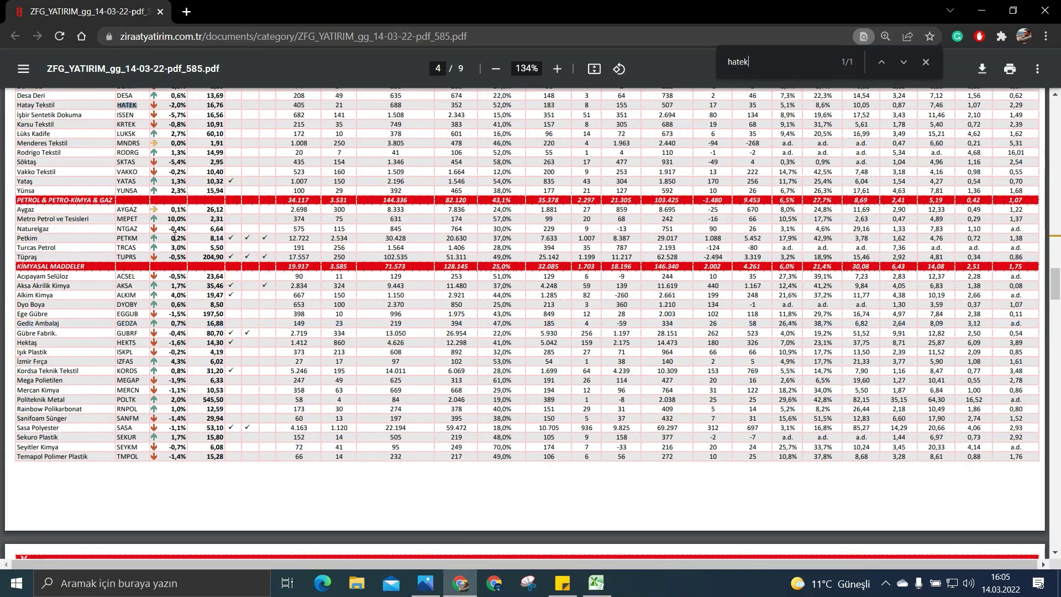
scroll(162, 180, up, 3)
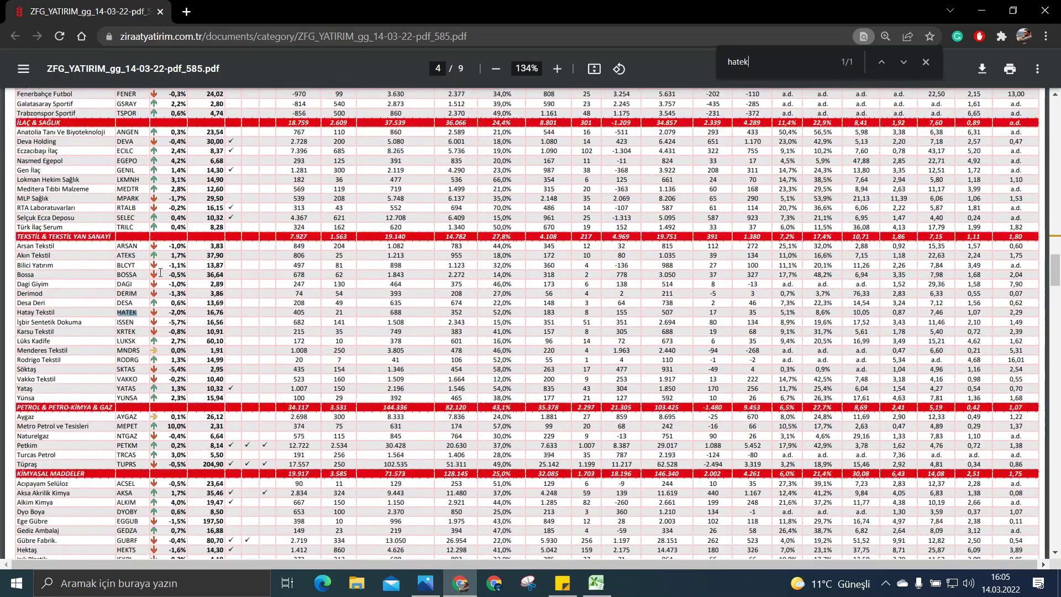
triple_click(768, 313)
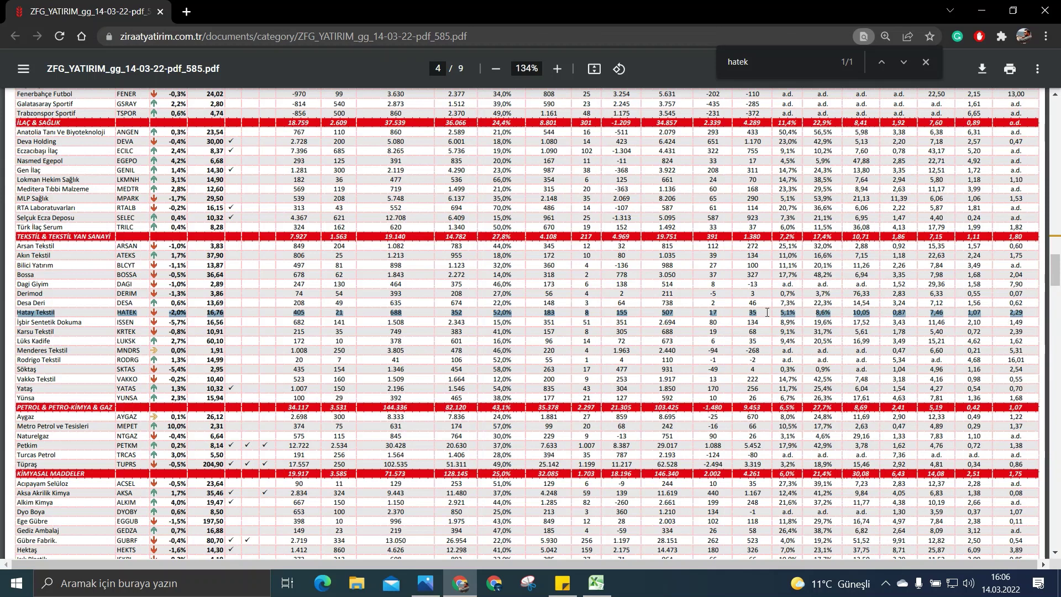
click(598, 583)
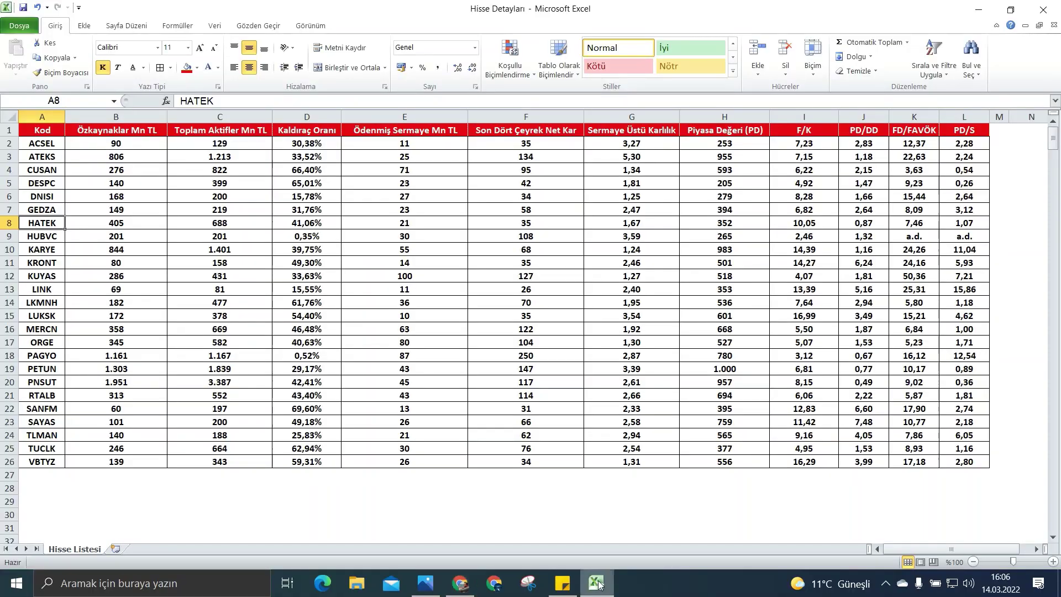
Delete row 8 of the Hisse Listesi sheet, which holds HATEK.
click(10, 223)
right_click(15, 223)
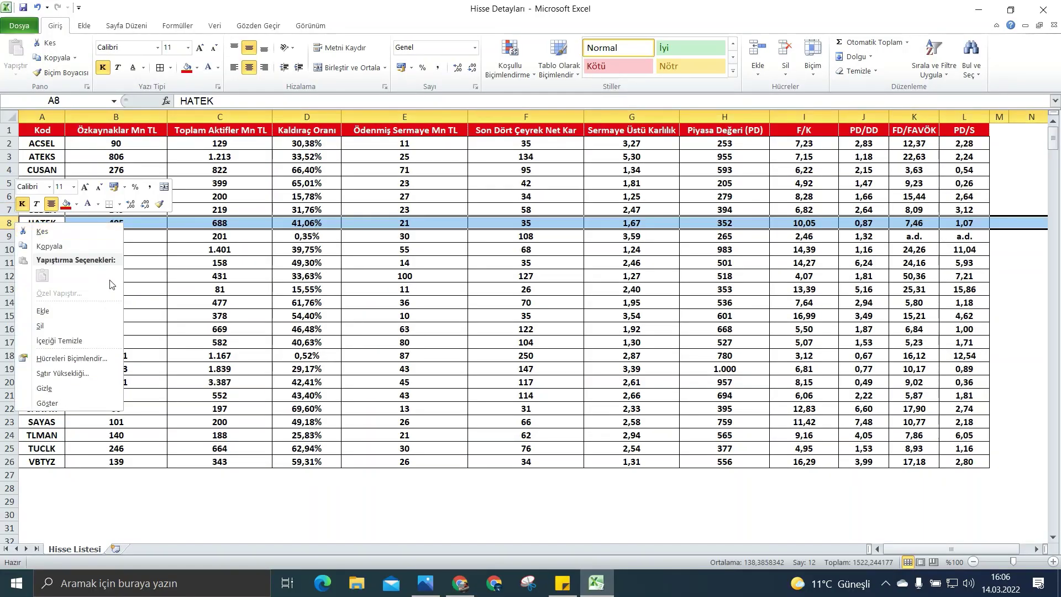
click(40, 326)
Take HUBVC from the Excel list, search the Chrome PDF for it and compare its row with the Girişim Sermayesi Yatırım Ortaklıkları sector.
click(39, 223)
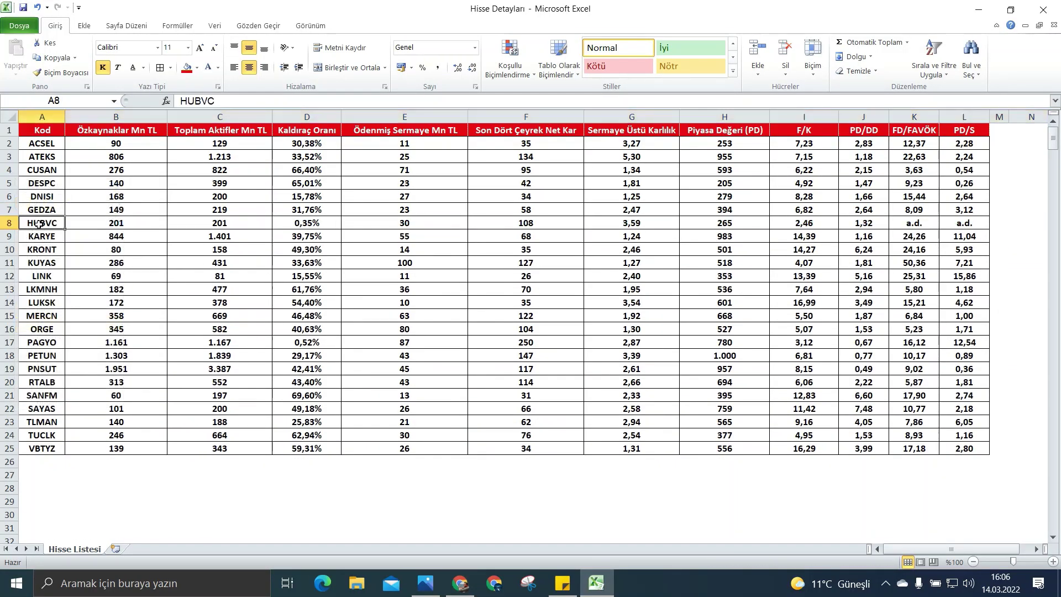
click(456, 585)
drag(751, 61, 733, 63)
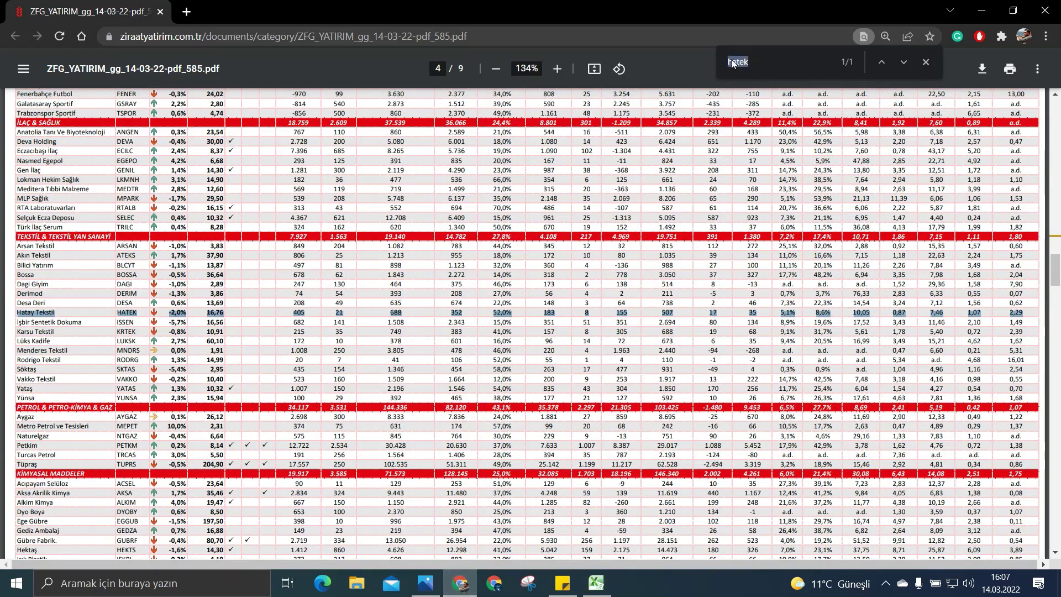
text(hubvc)
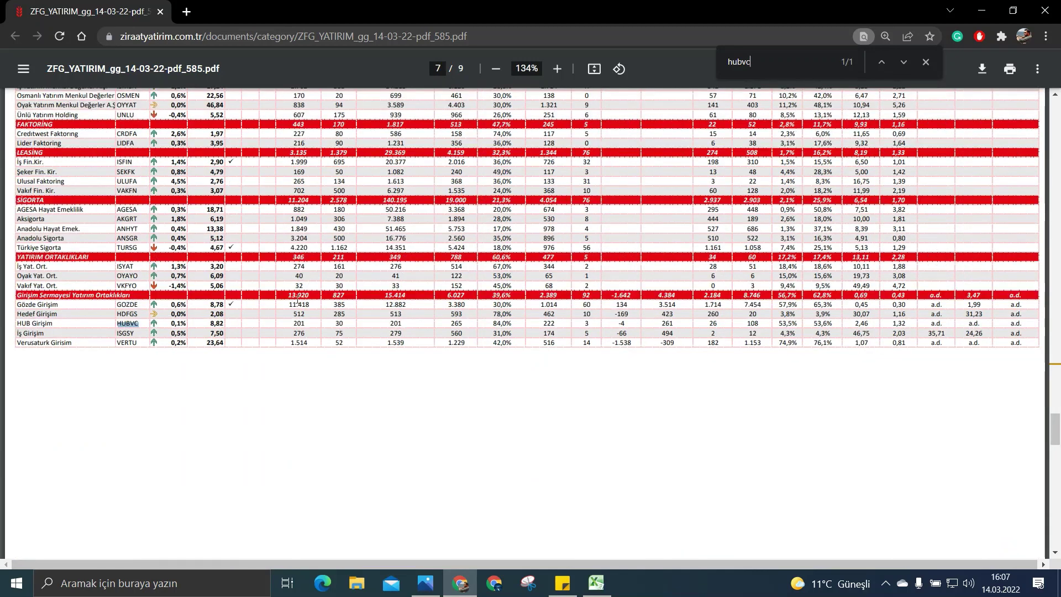
triple_click(787, 323)
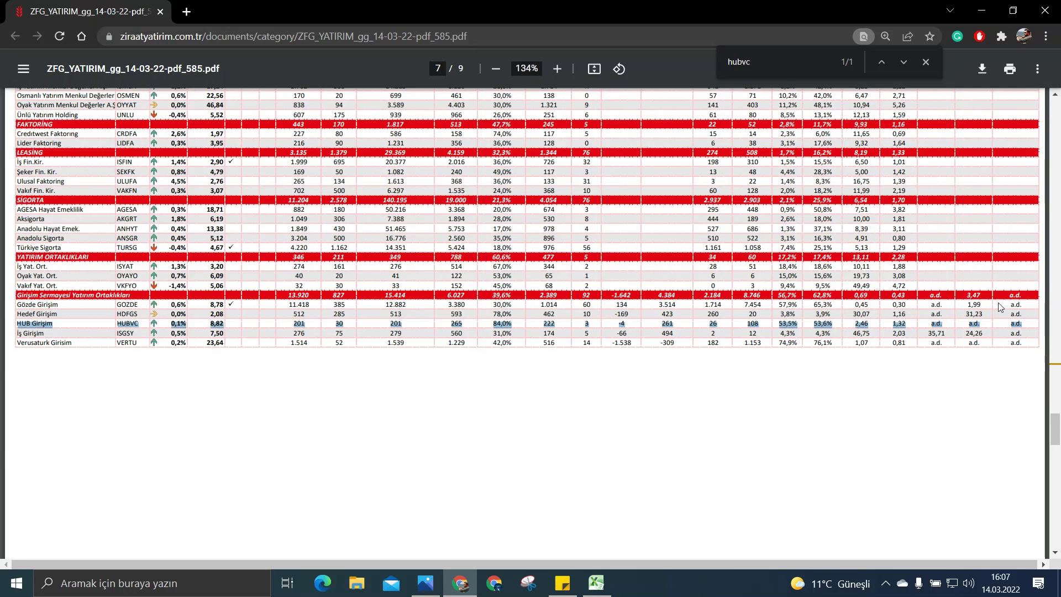
Switch back to Excel and delete row 8, which holds HUBVC.
click(597, 582)
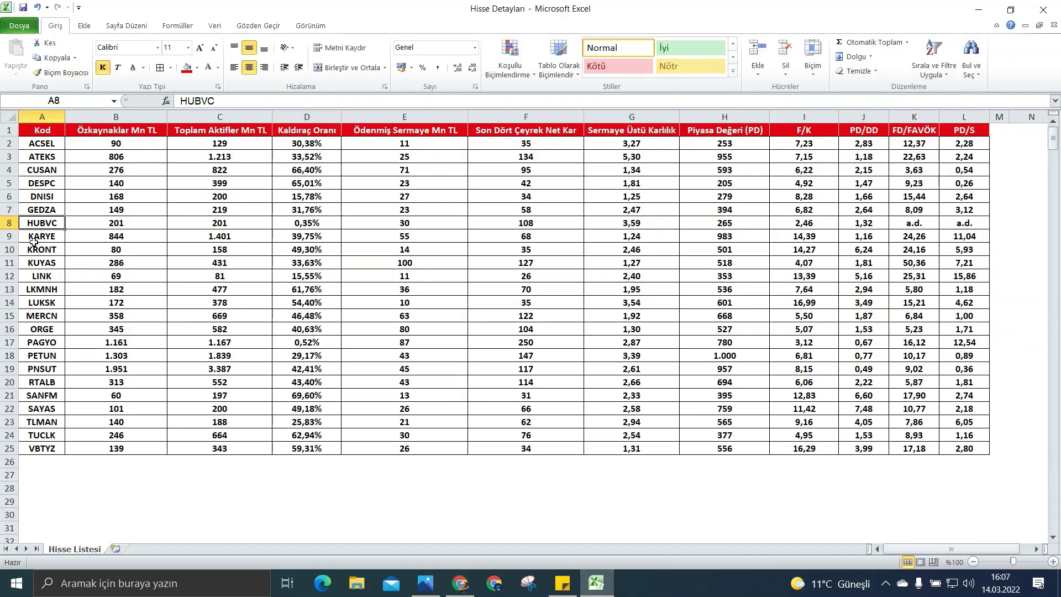
right_click(9, 223)
click(80, 329)
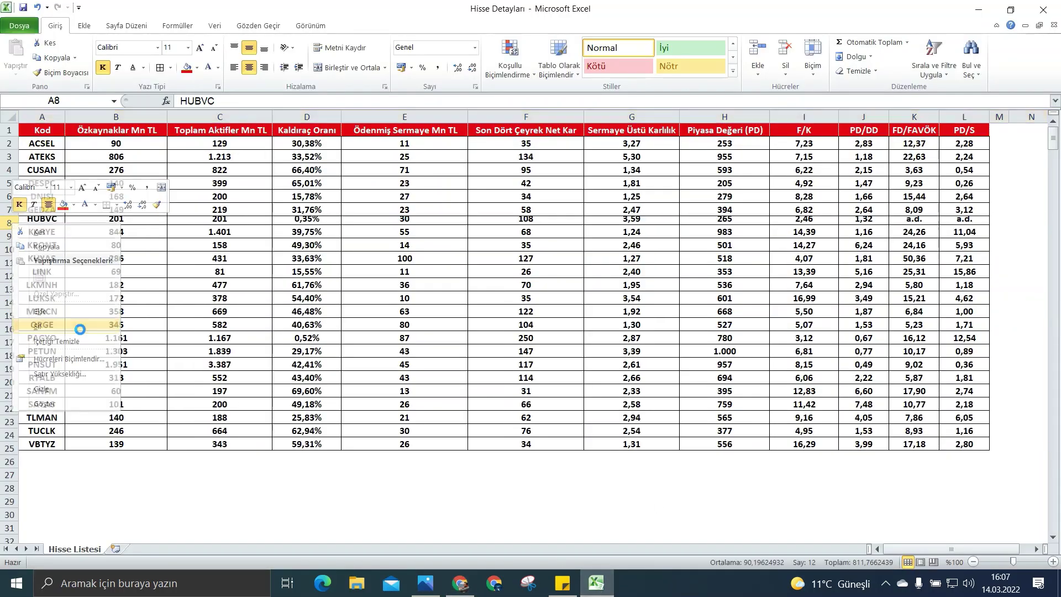
click(91, 224)
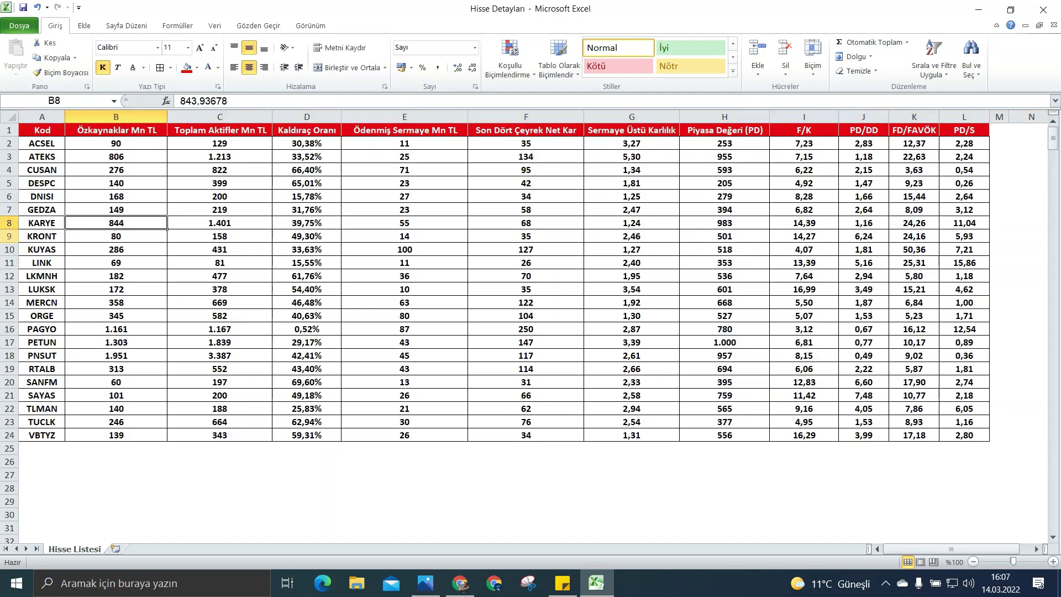
Take KARYE from the Excel list, search the Chrome PDF for it and compare its row with the ENERJİ sector.
click(38, 224)
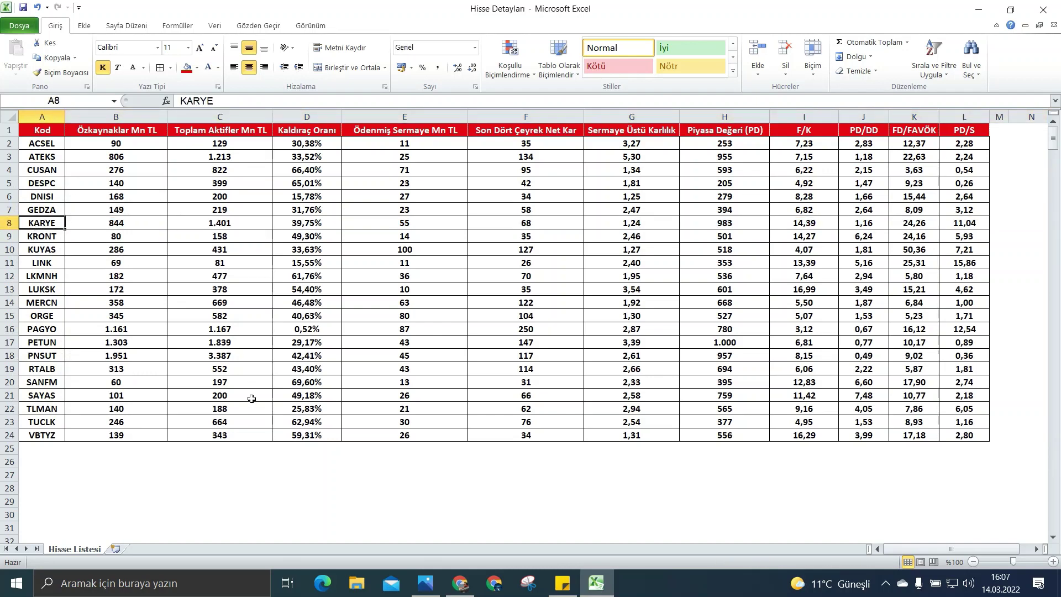
click(461, 583)
double_click(764, 62)
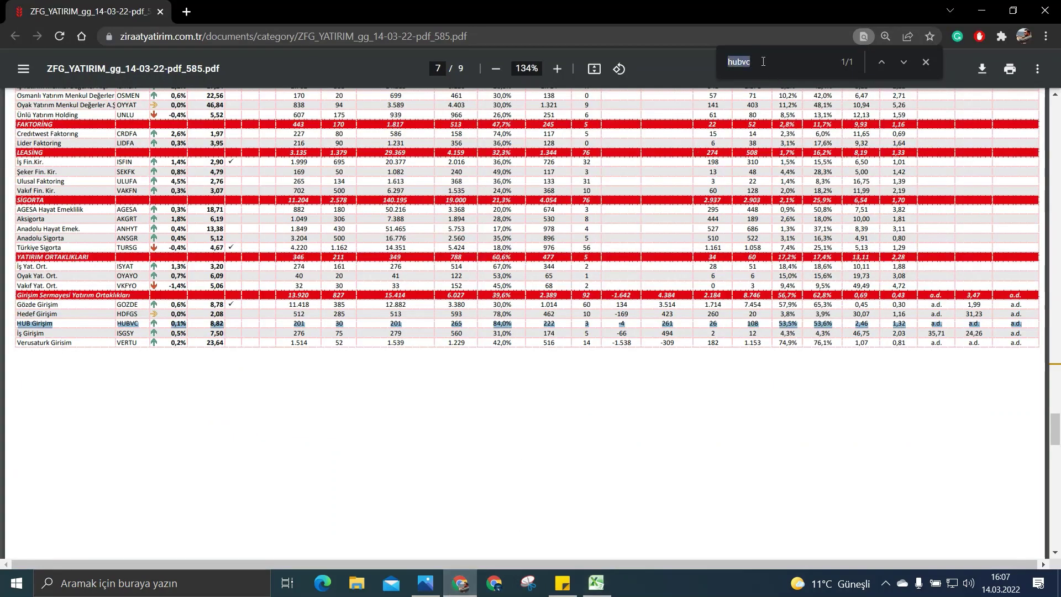
text(karye)
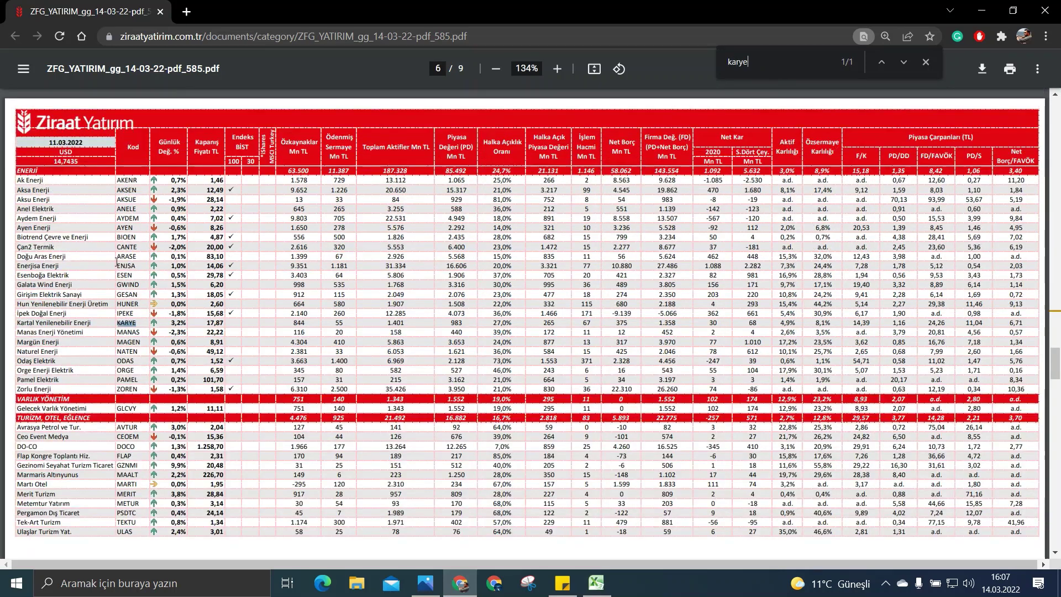
click(168, 322)
triple_click(168, 322)
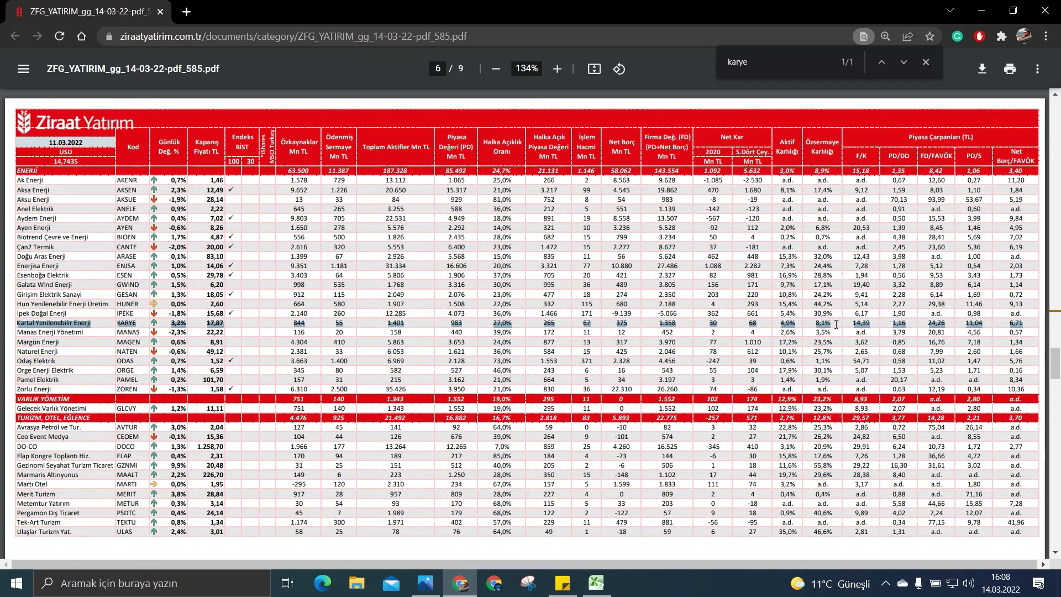
Switch back to Excel and delete row 8, which holds KARYE.
click(596, 582)
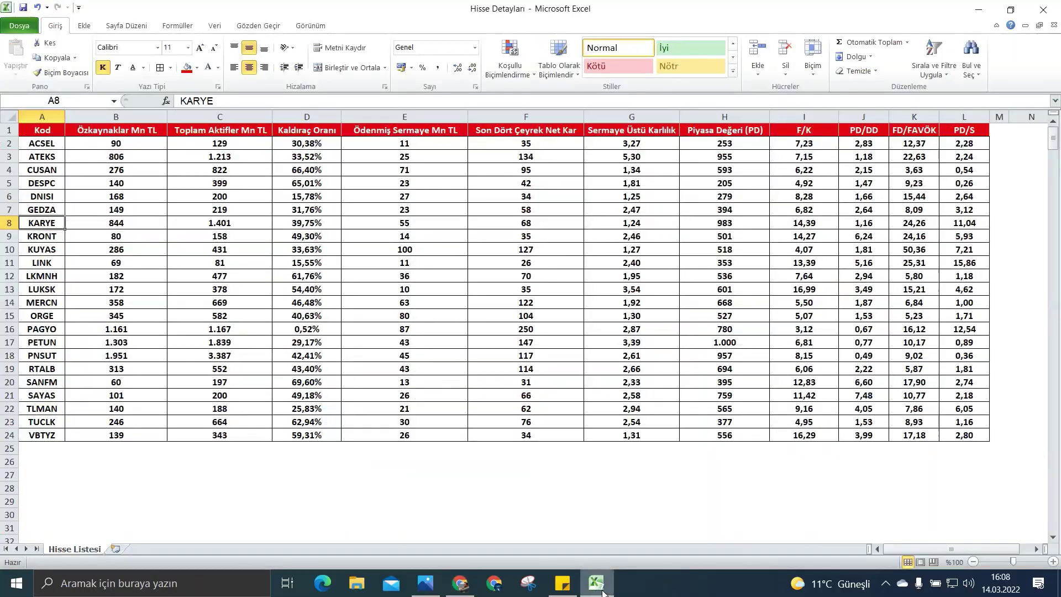
click(10, 222)
right_click(10, 223)
click(54, 327)
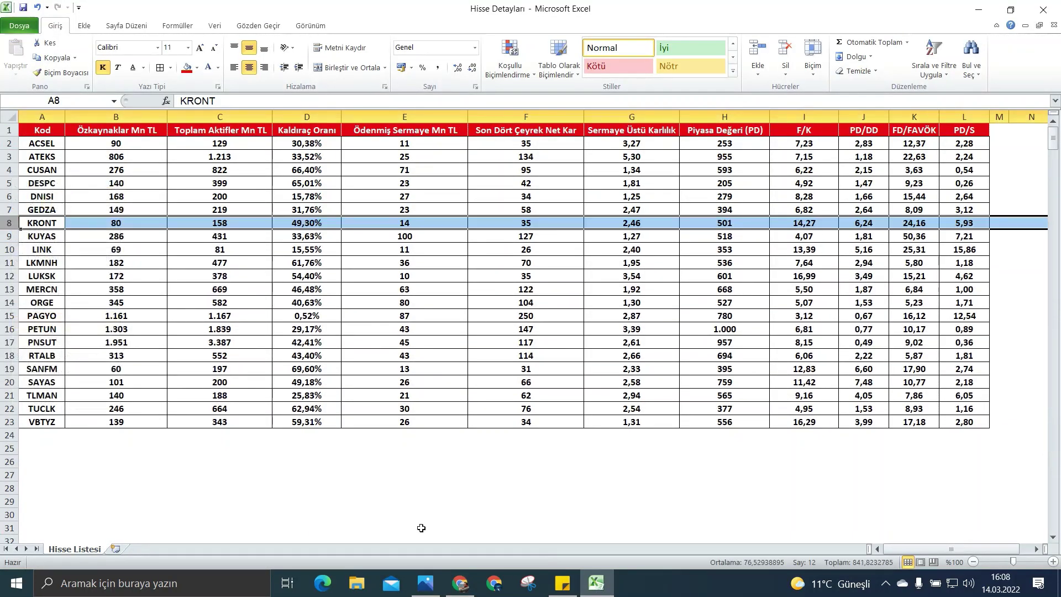
Search the Chrome PDF for KRONT, compare its row with the TELEKOM TEKNOLOJİLERİ sector and return to Excel.
click(460, 583)
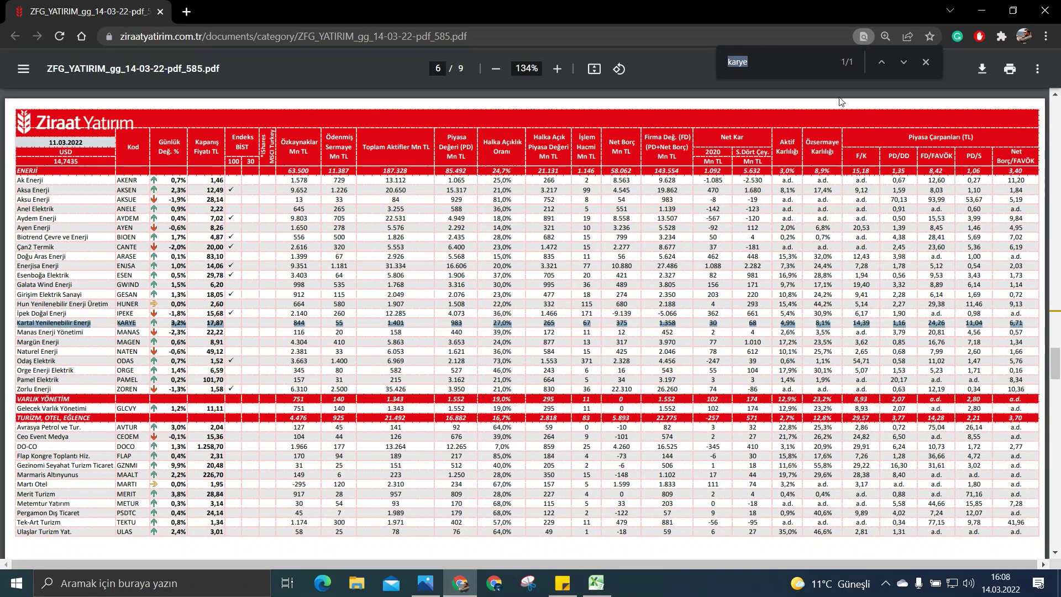
text(kront)
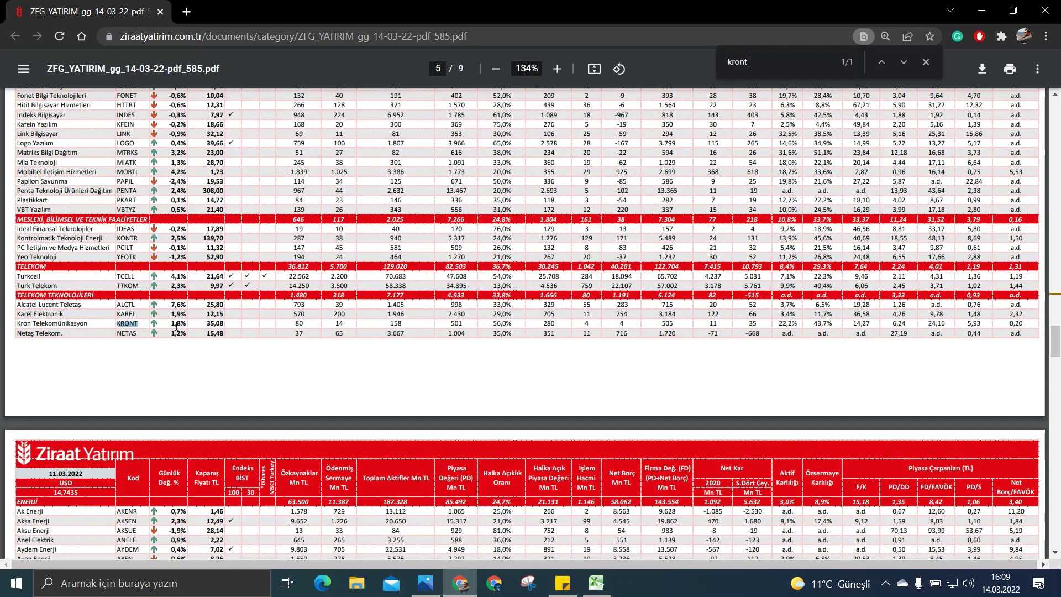
triple_click(177, 327)
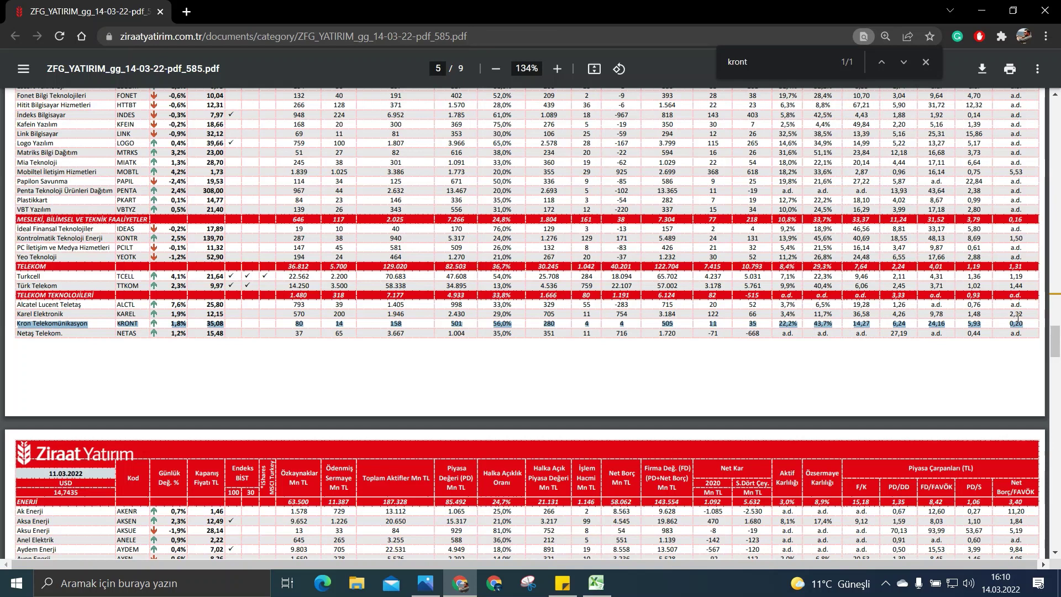
click(611, 592)
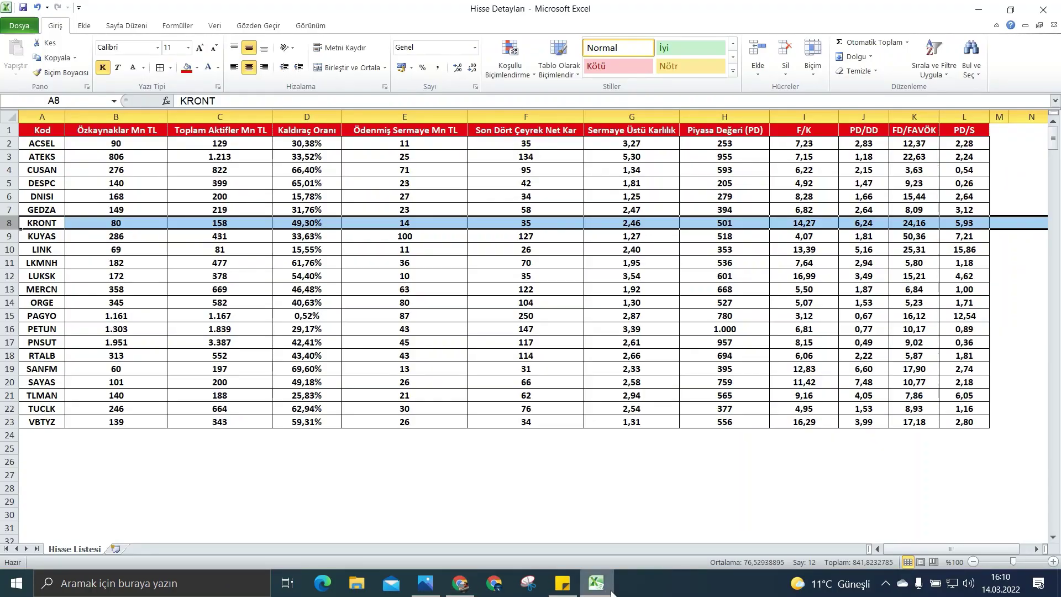
Take KUYAS from the Excel list, search the Chrome PDF for it, compare its row with the İNŞAAT sector and return to Excel.
click(38, 239)
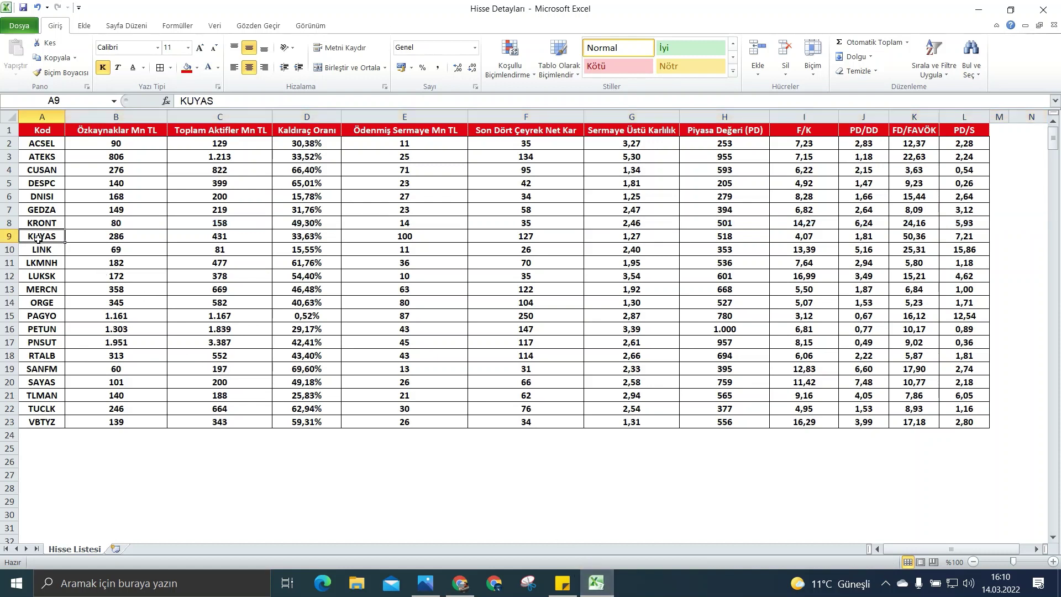
click(463, 590)
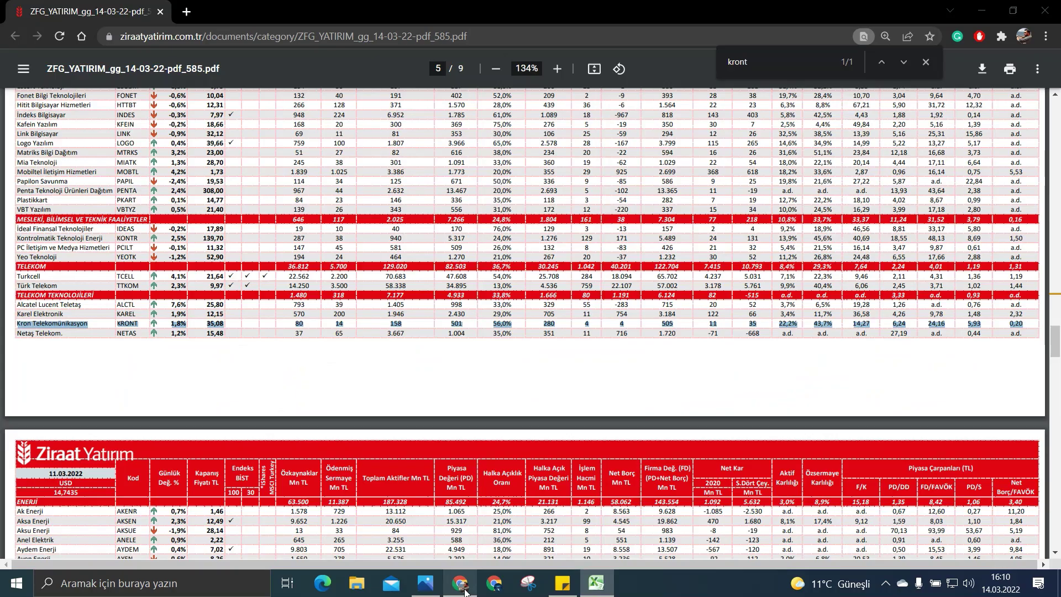
key(ctrl+f)
text(k)
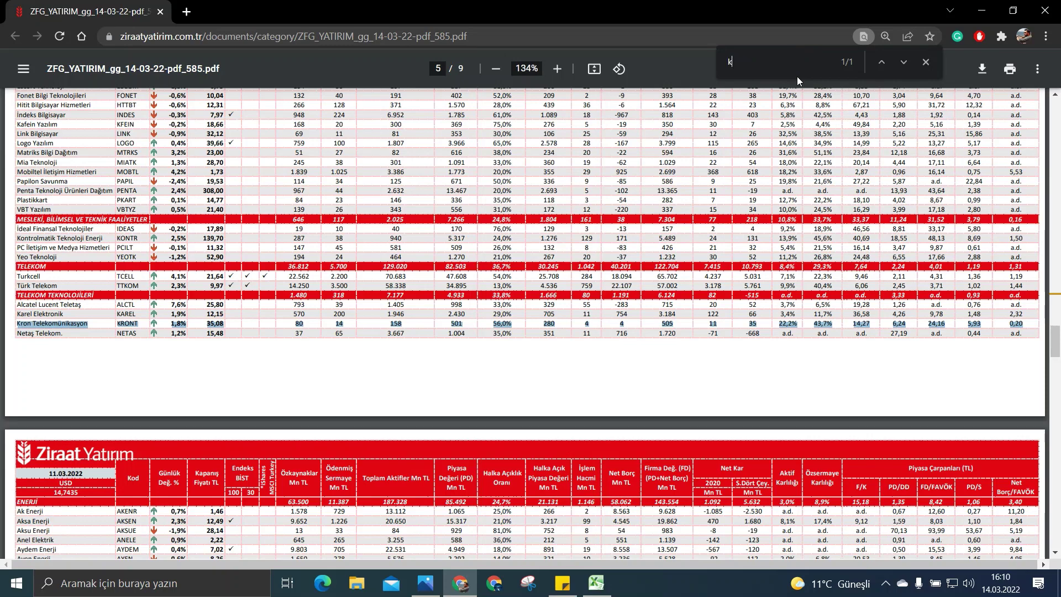
text(uyas)
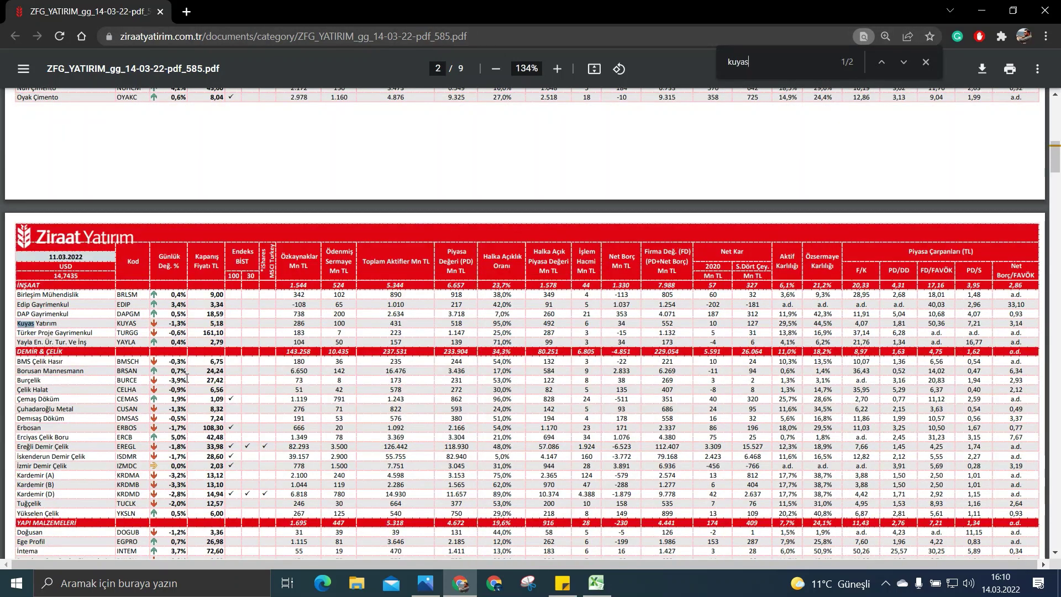
triple_click(171, 324)
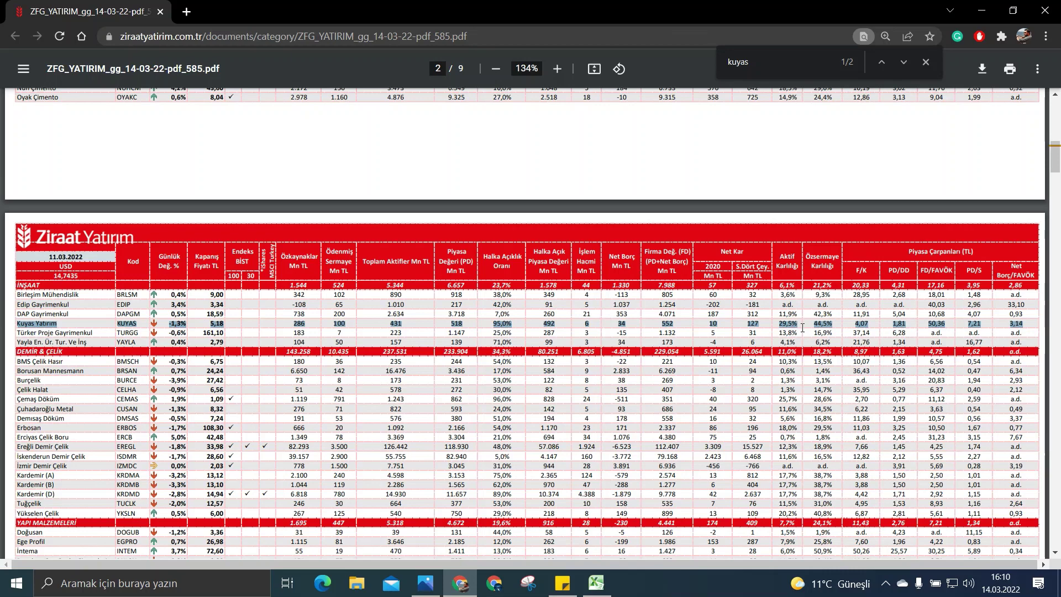
scroll(803, 327, down, 2)
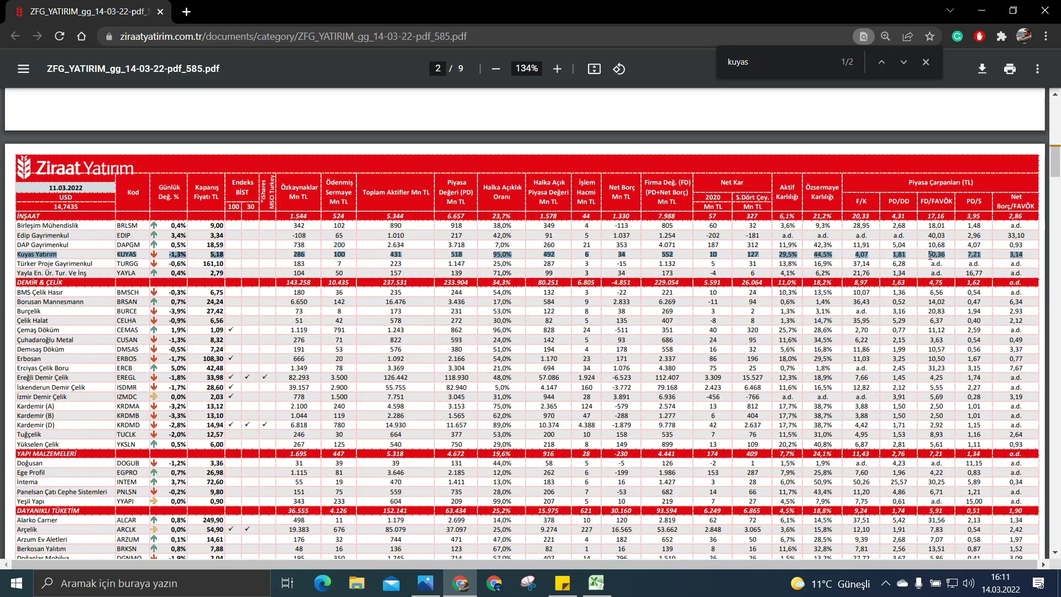
click(596, 583)
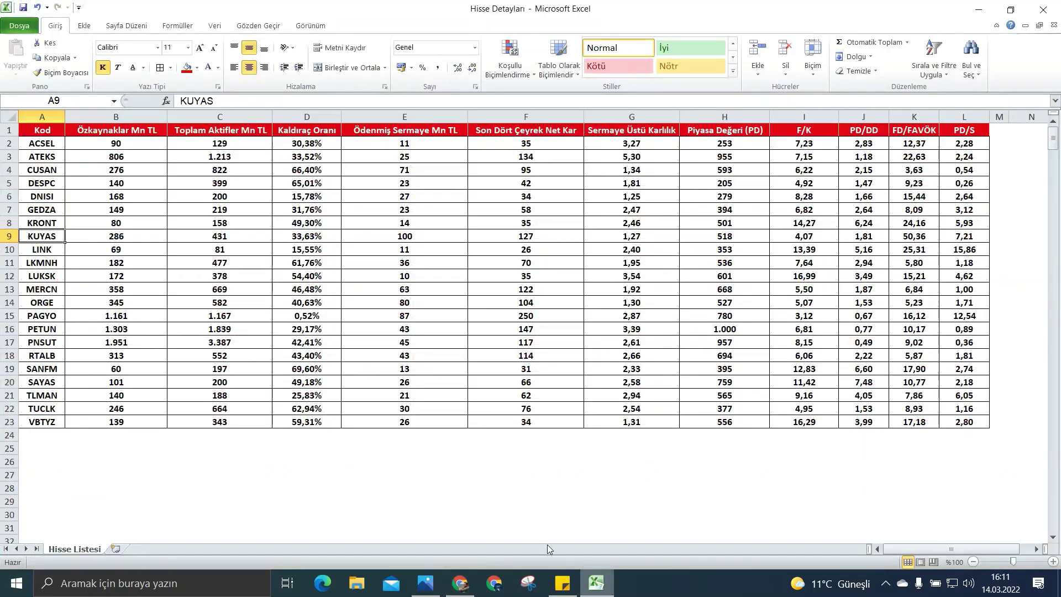
Take LINK from the Excel list, search the Chrome PDF for it, compare its row with BİLGİSAYAR & YAZILIM and return to Excel.
click(48, 254)
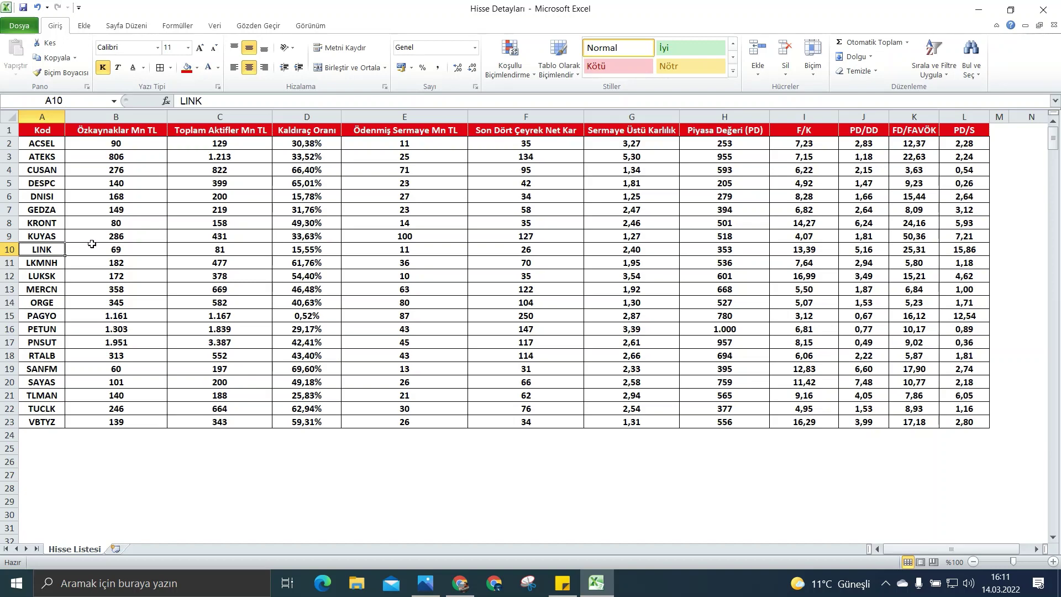
click(460, 583)
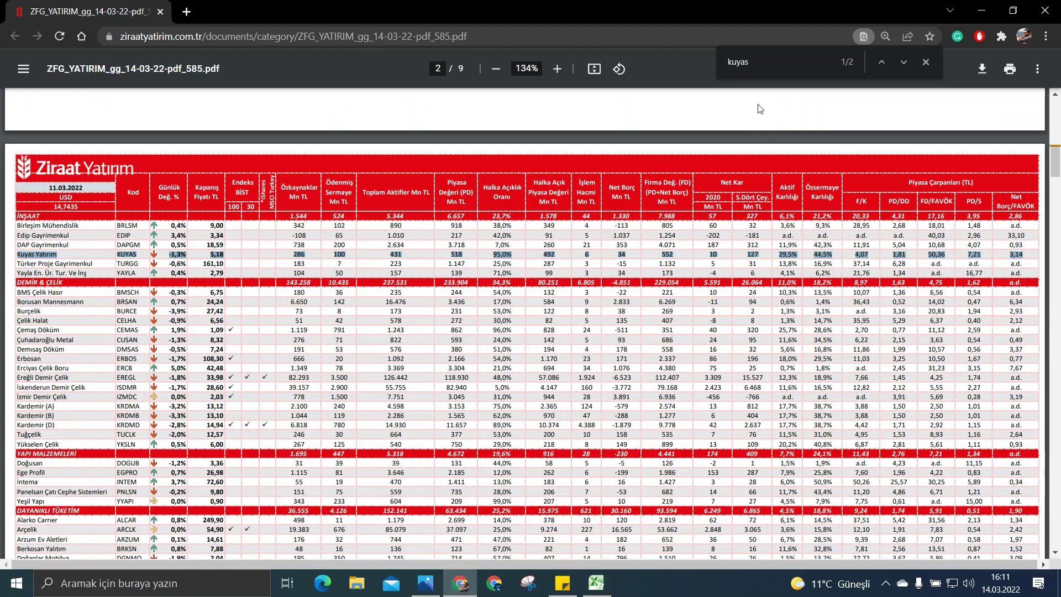
double_click(754, 74)
text(lınk)
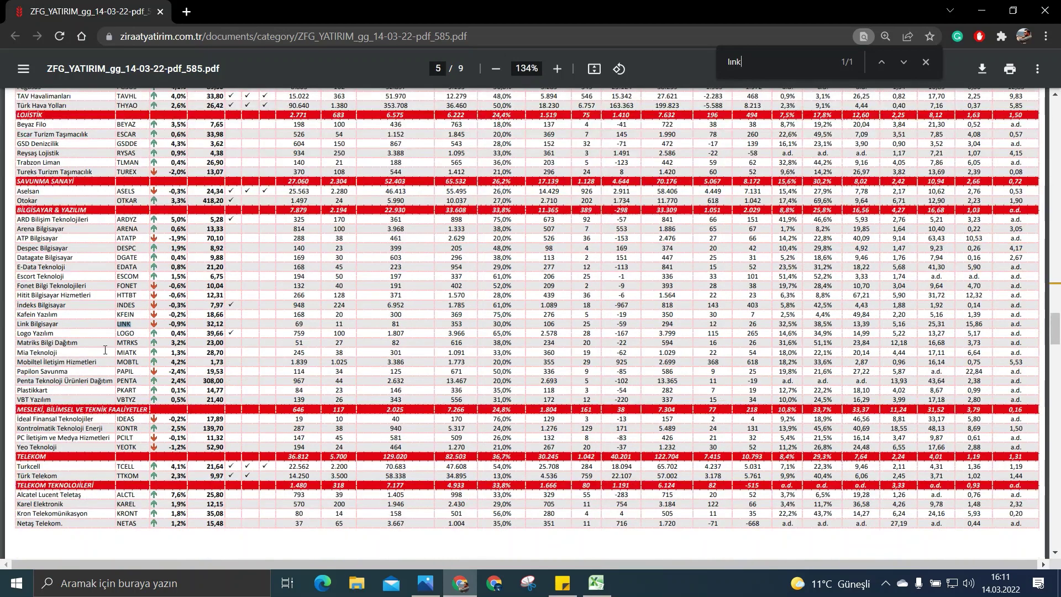
triple_click(177, 319)
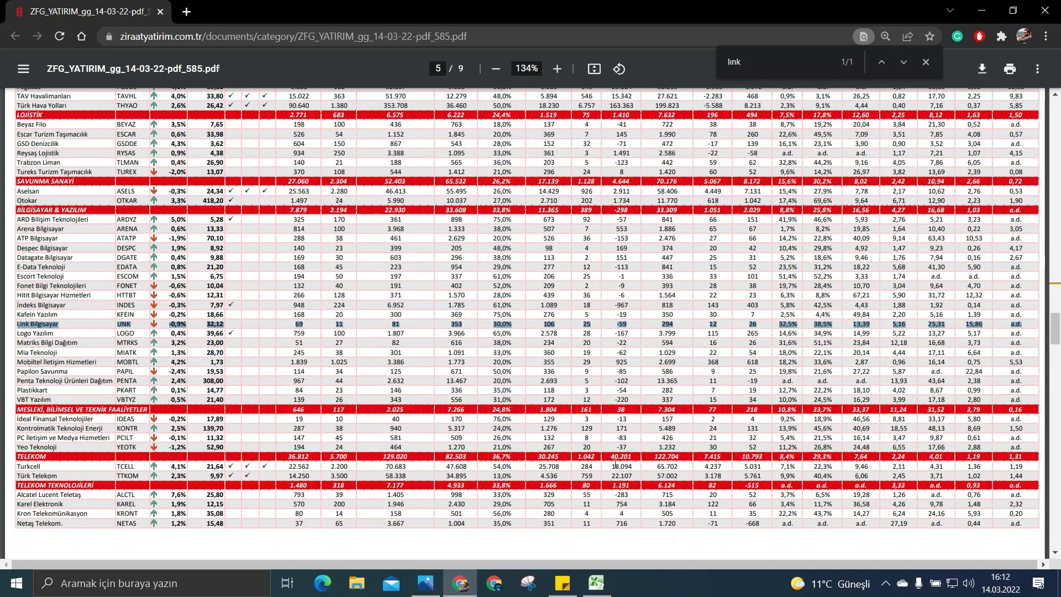
click(597, 583)
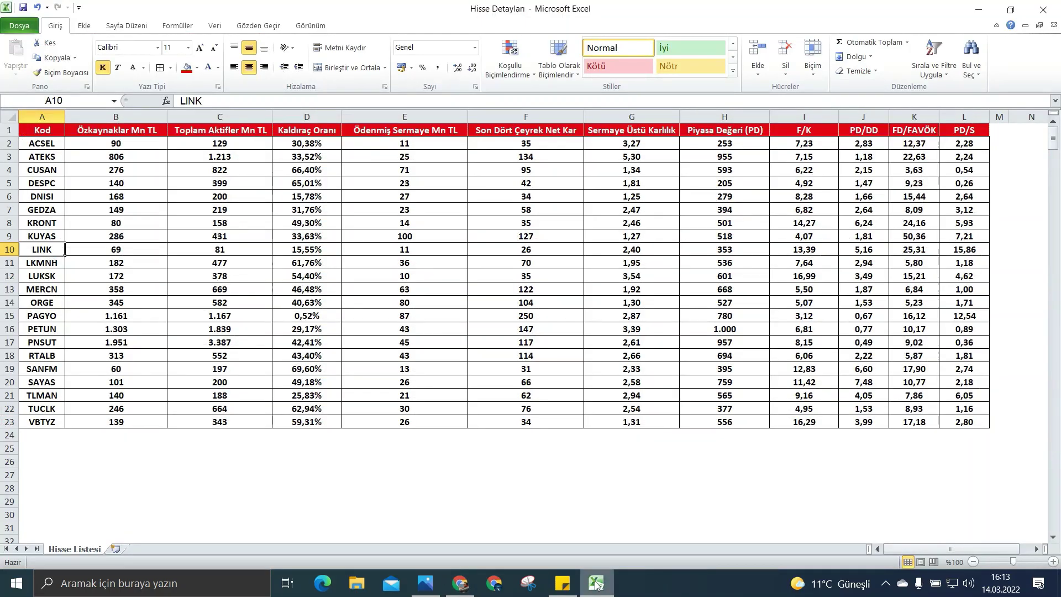
Take LKMNH from the Excel list, search the Chrome PDF for it, compare its row with the İLAÇ & SAĞLIK sector and return to Excel.
click(45, 265)
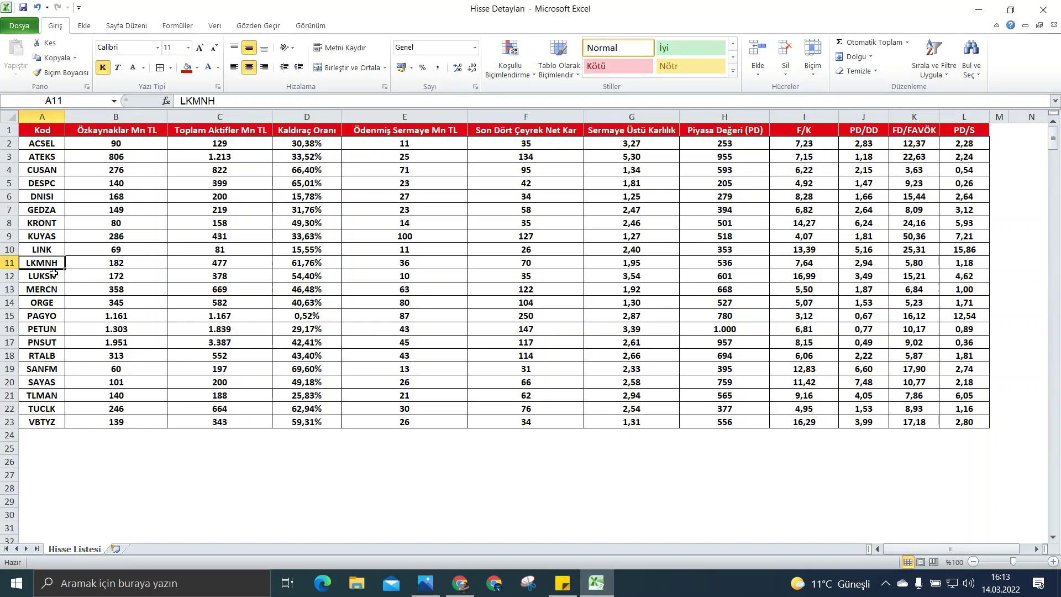
click(495, 583)
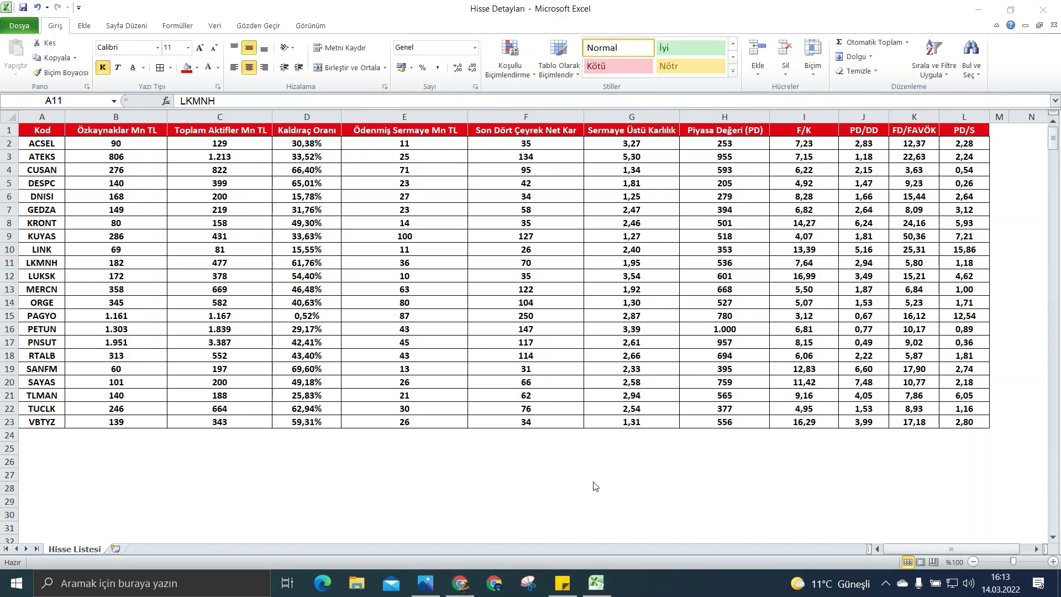
click(460, 584)
click(768, 65)
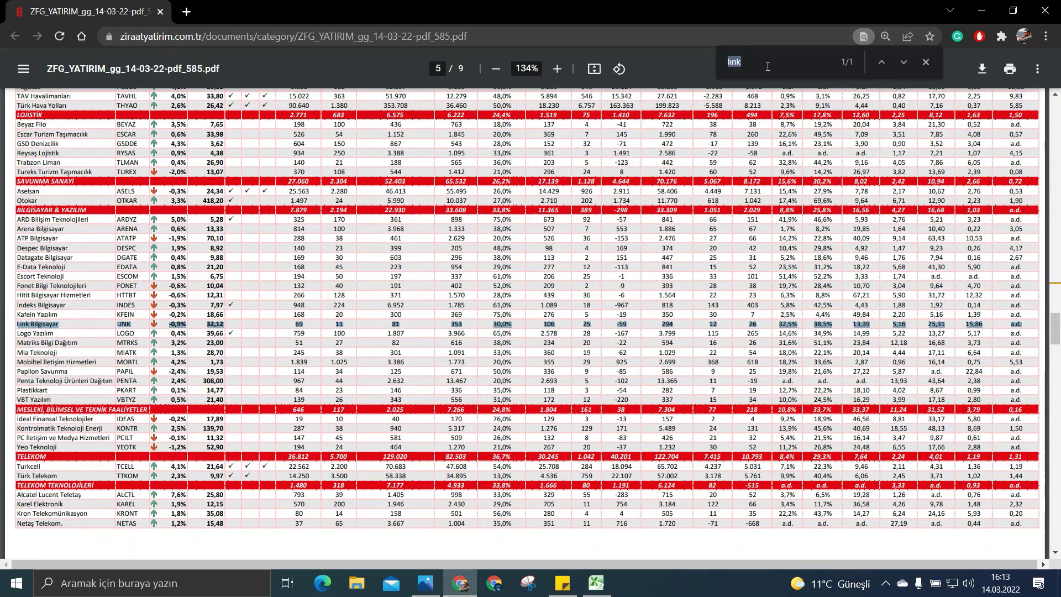
text(lkmnh)
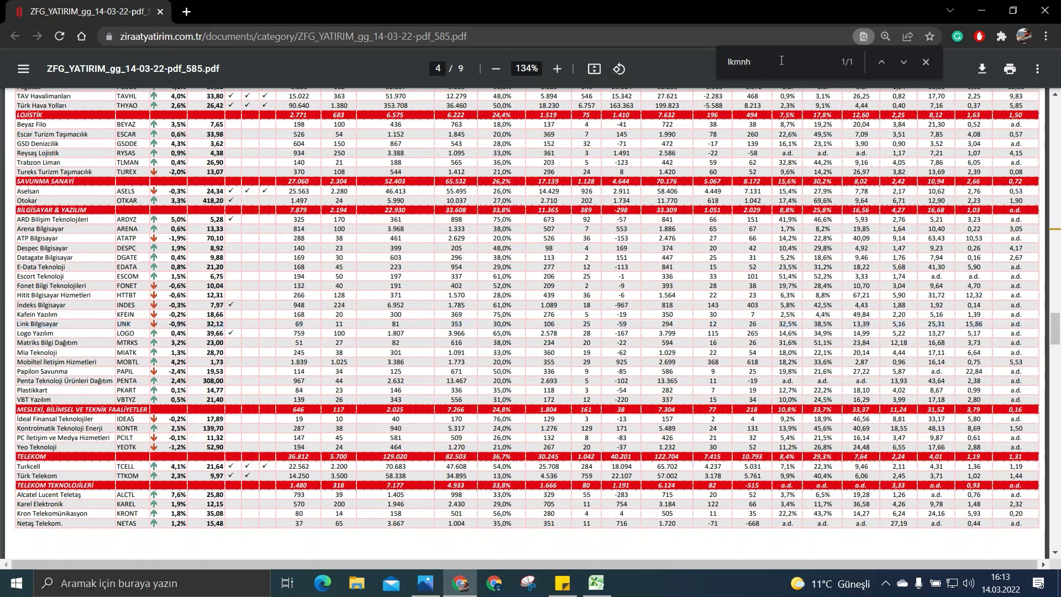
key(Return)
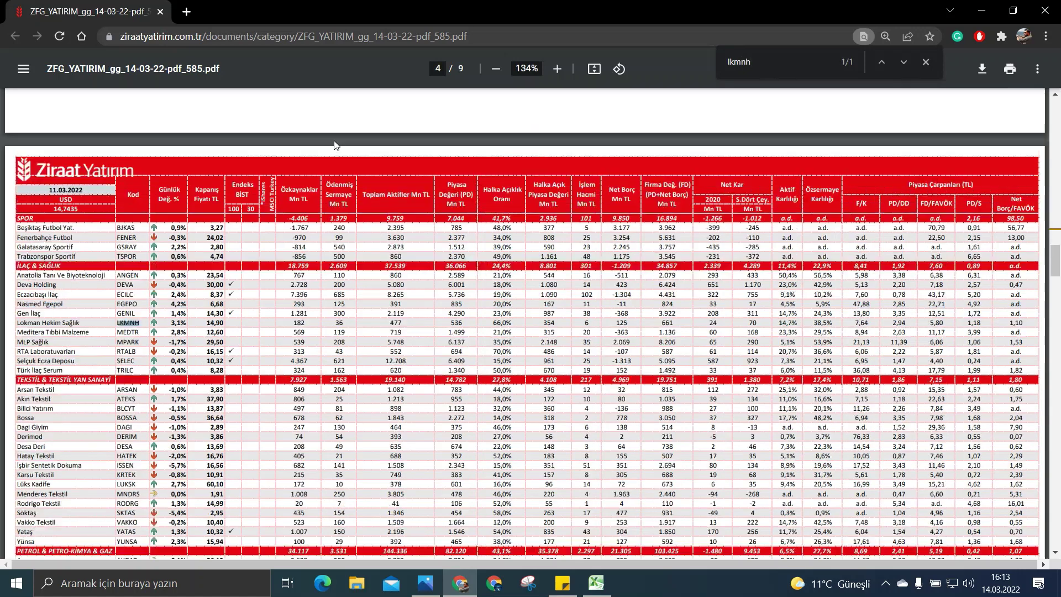
triple_click(222, 326)
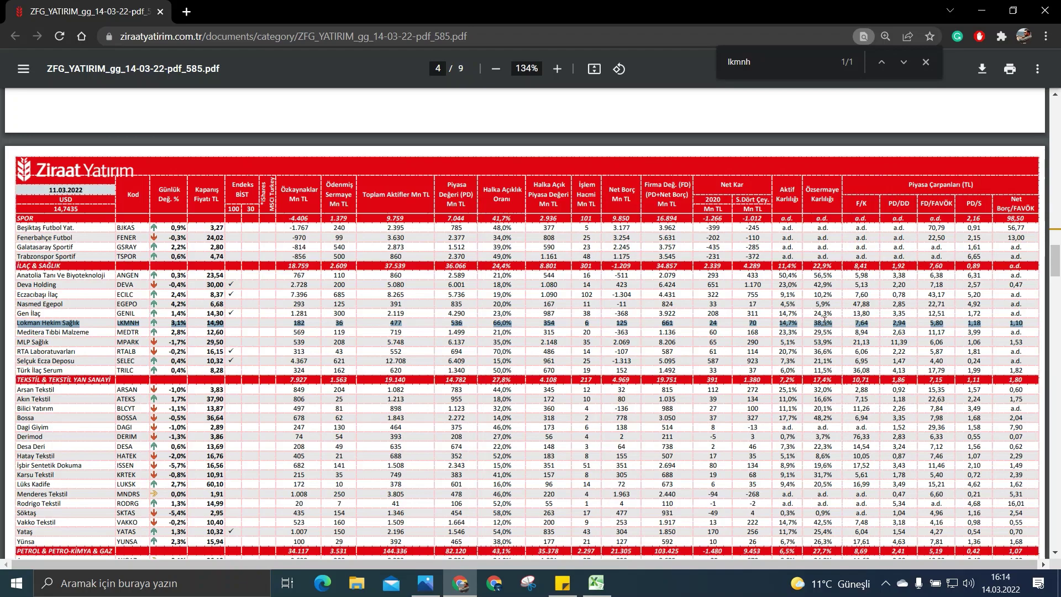
click(604, 579)
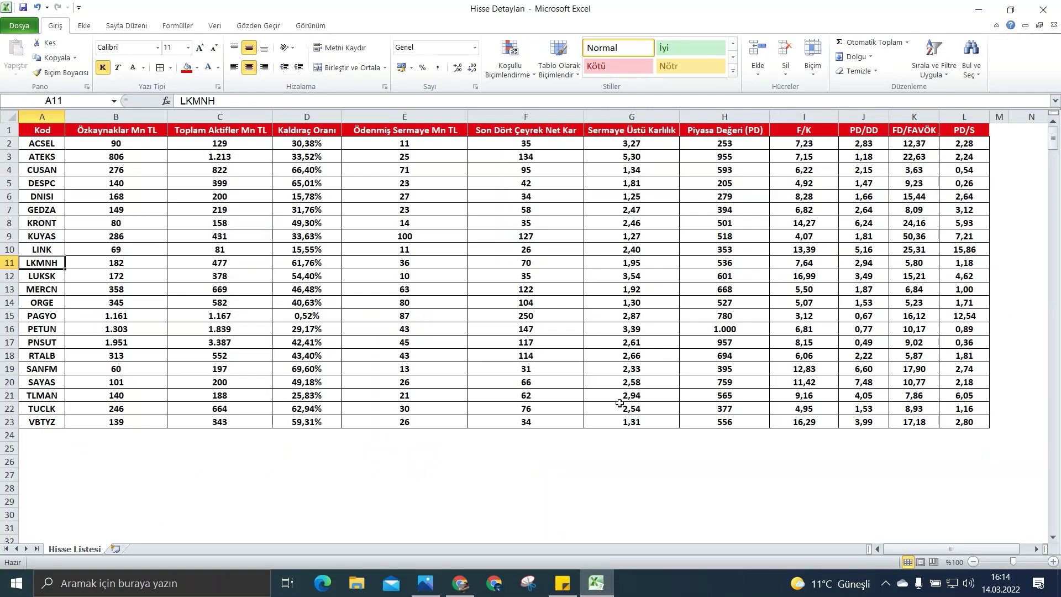
Take LUKSK from the Excel list, search the Chrome PDF for it and compare its row with the TEKSTİL & TEKSTİL YAN SANAYİ sector.
click(49, 275)
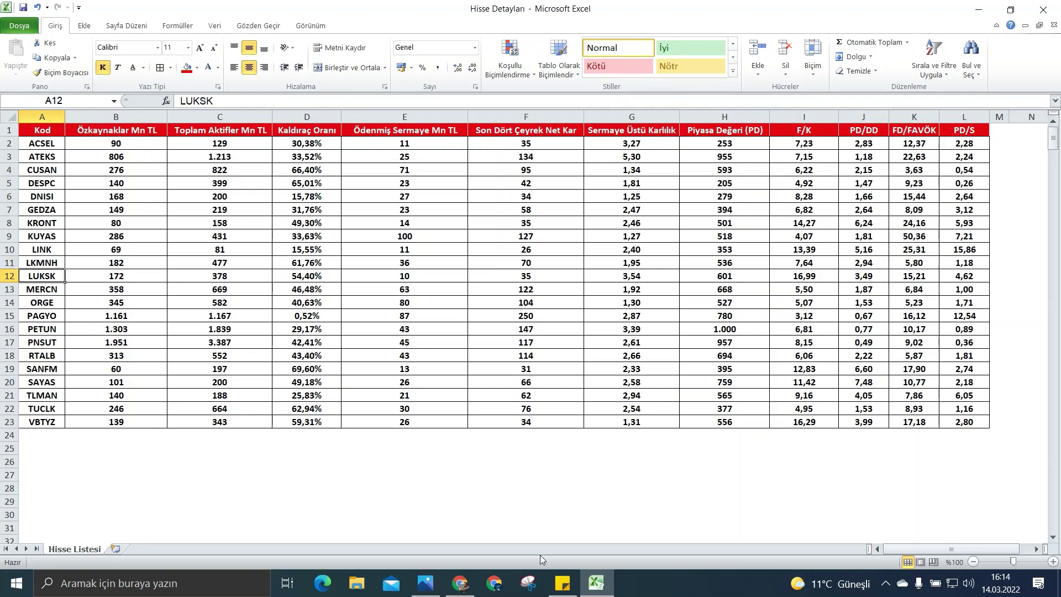
click(460, 584)
double_click(736, 62)
text(luksk)
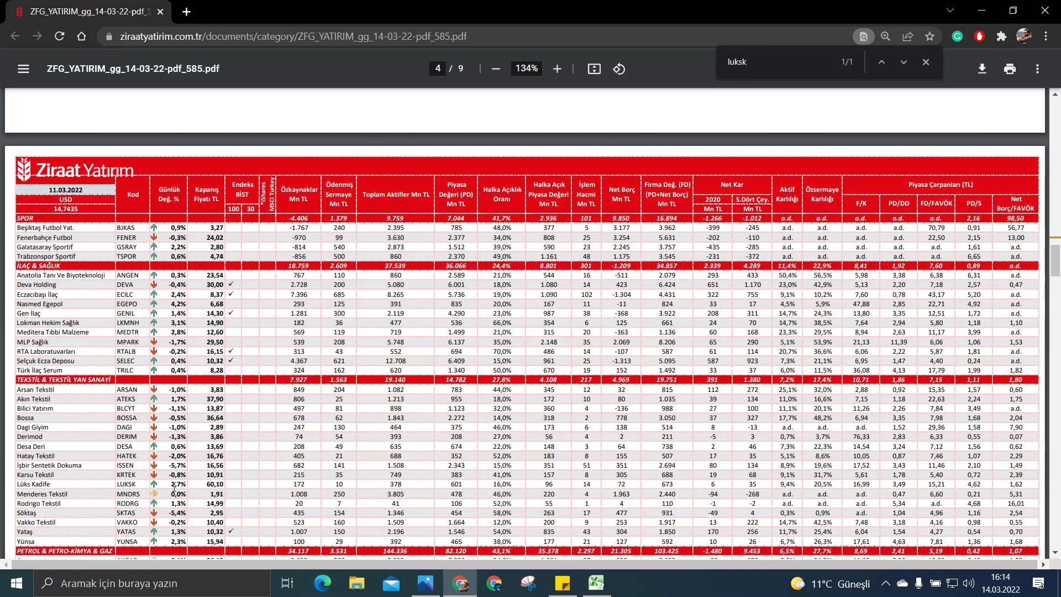
triple_click(174, 486)
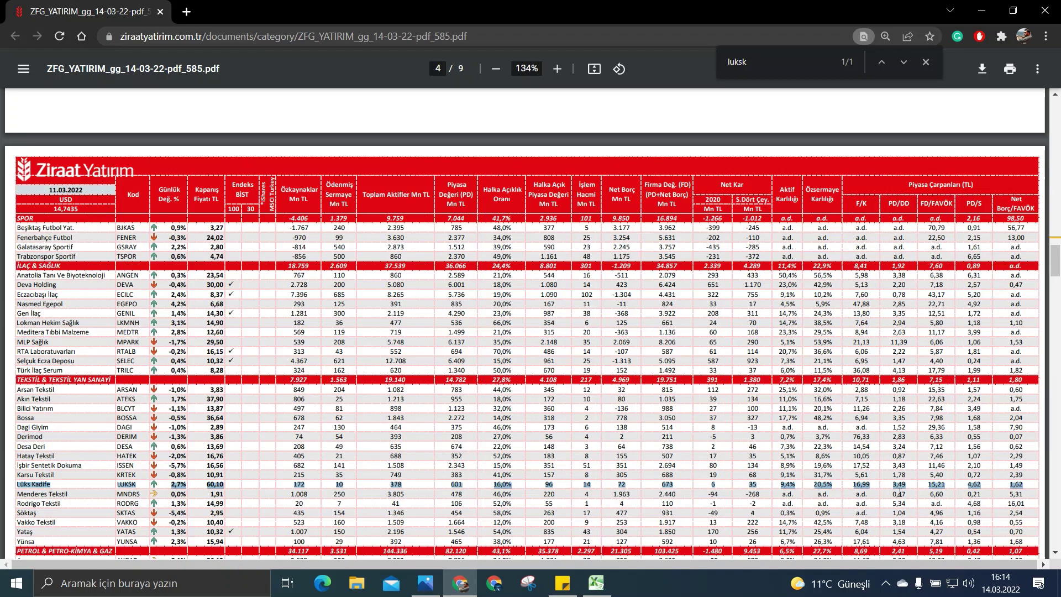
Switch back to Excel and delete row 12, which holds LUKSK.
click(596, 583)
click(10, 276)
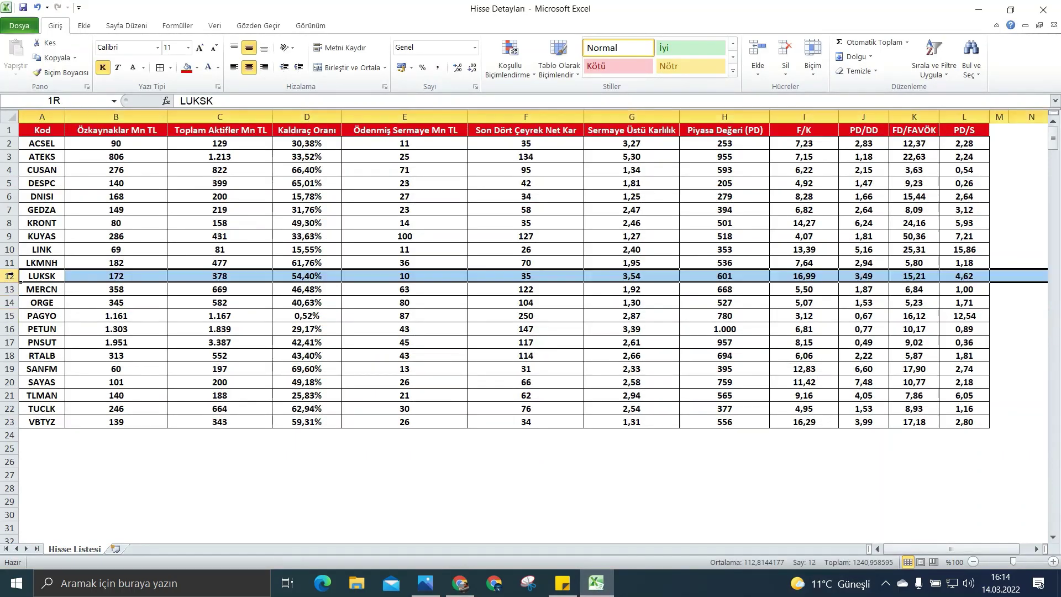
right_click(11, 276)
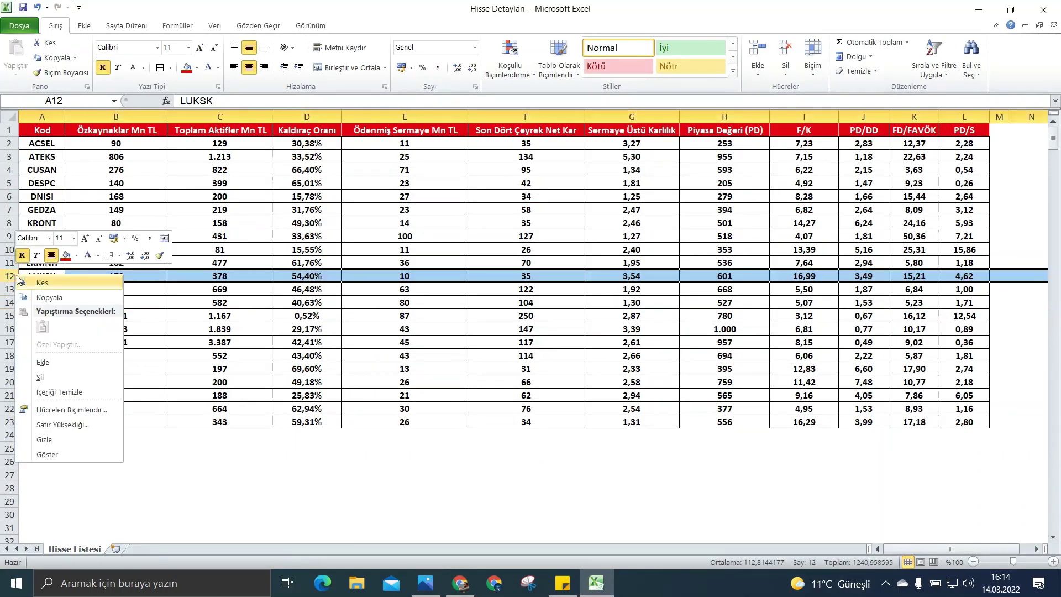
click(71, 383)
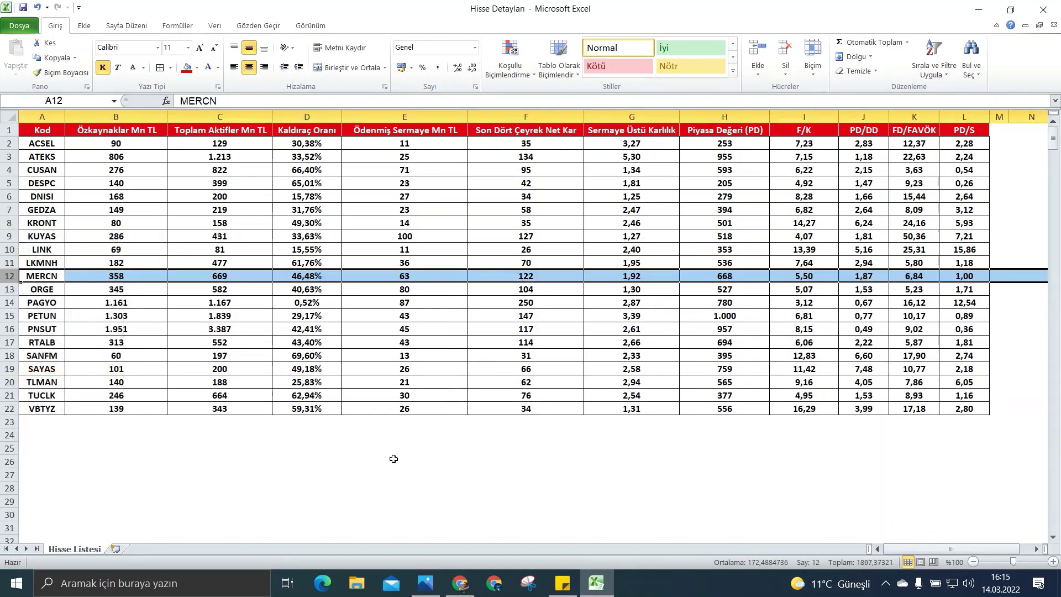
Search the Chrome PDF for MERCN, compare its row with the KİMYASAL MADDELER sector and return to Excel.
click(459, 583)
right_click(459, 583)
click(769, 46)
key(ctrl+f)
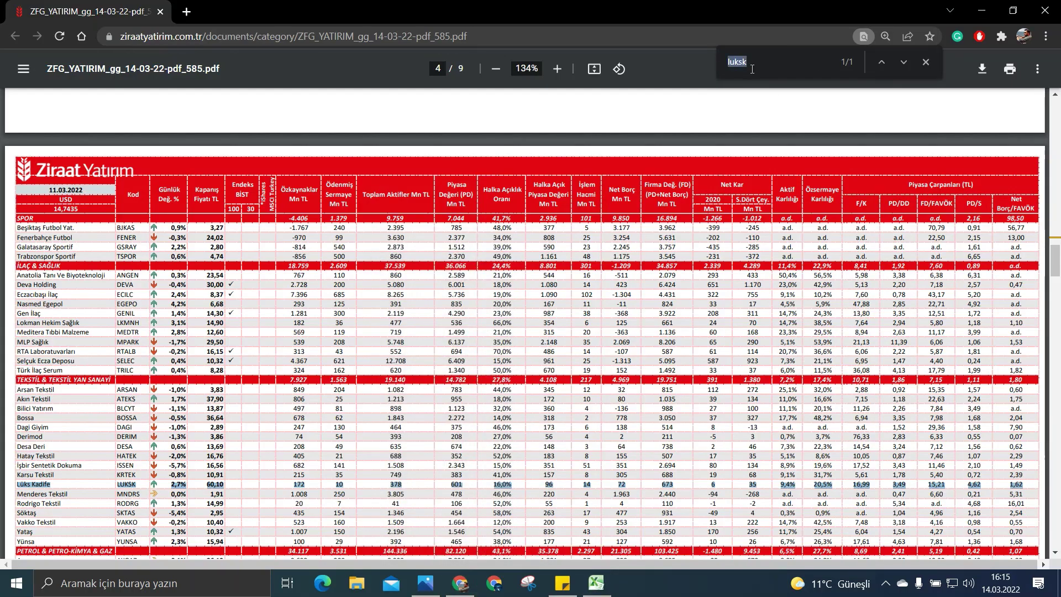
text(mercn)
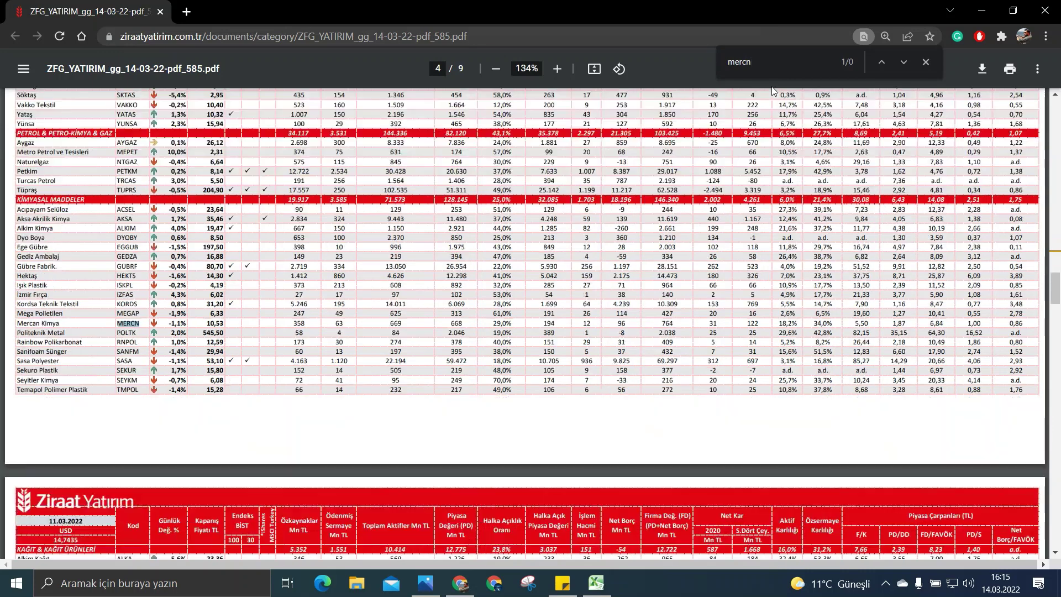
triple_click(185, 323)
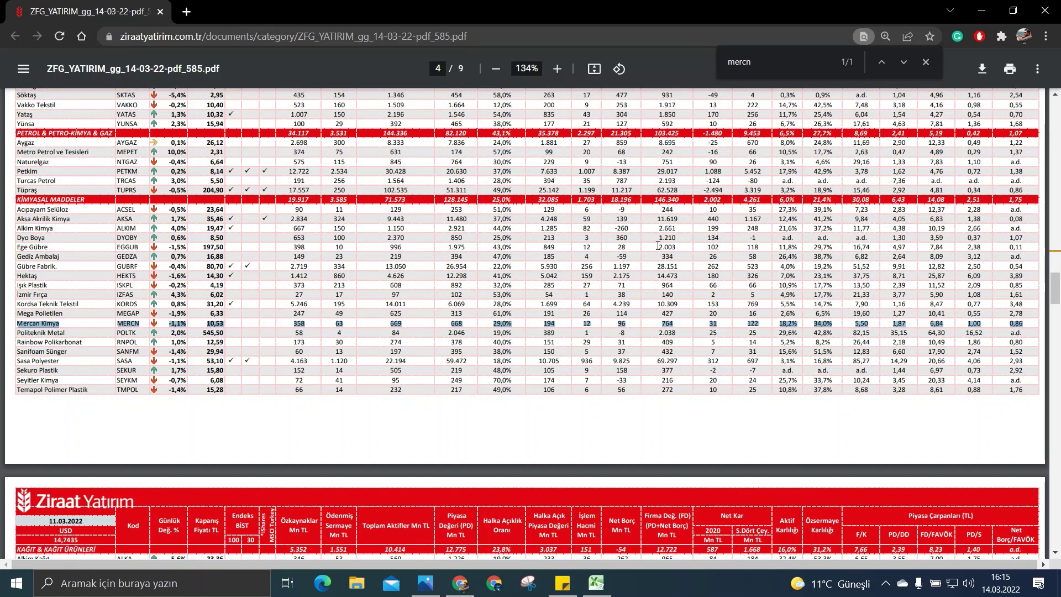
click(596, 583)
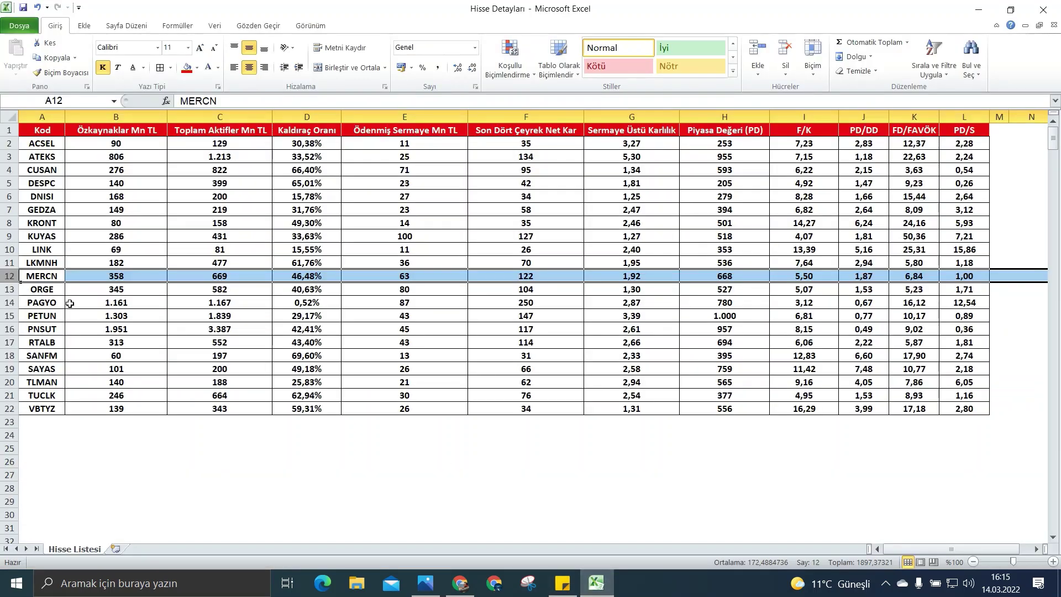
Take ORGE from the Excel list, search the Chrome PDF for it, compare its row with the ENERJİ sector and return to Excel.
click(43, 289)
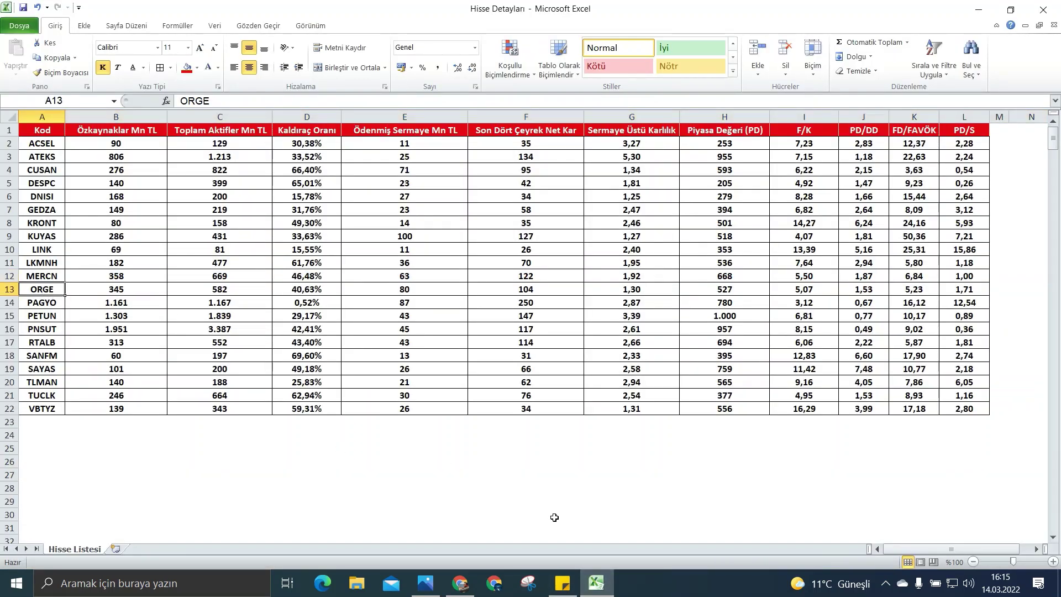
click(460, 584)
key(ctrl+f)
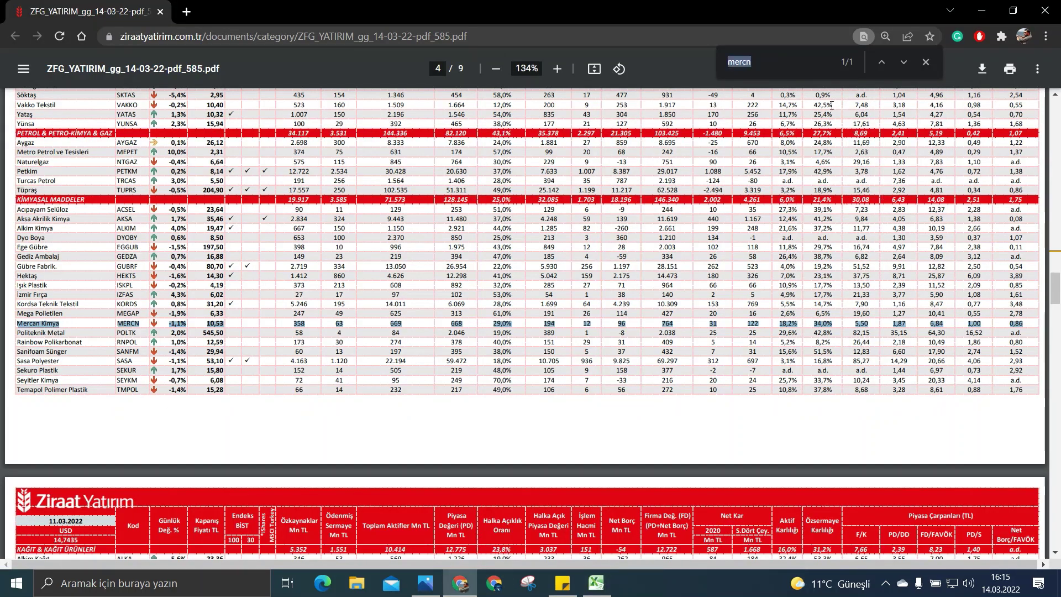
text(orge)
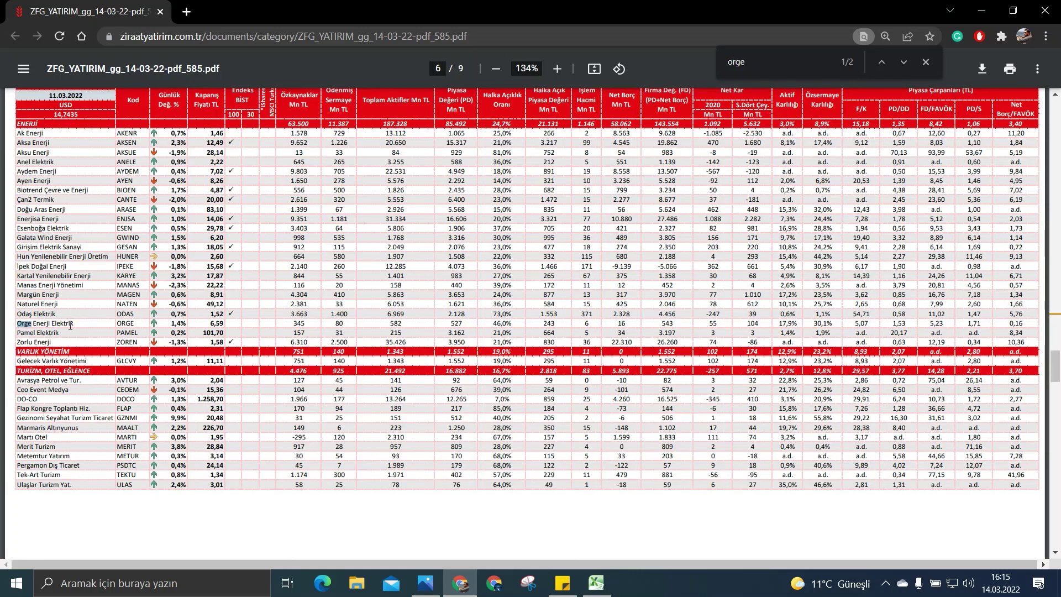
click(70, 323)
triple_click(70, 323)
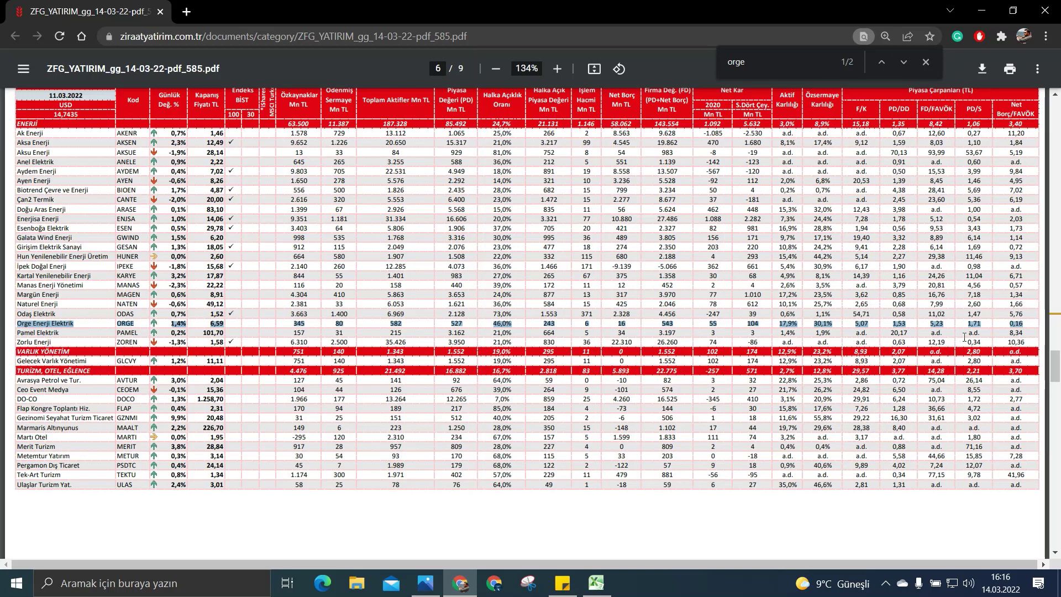
click(597, 582)
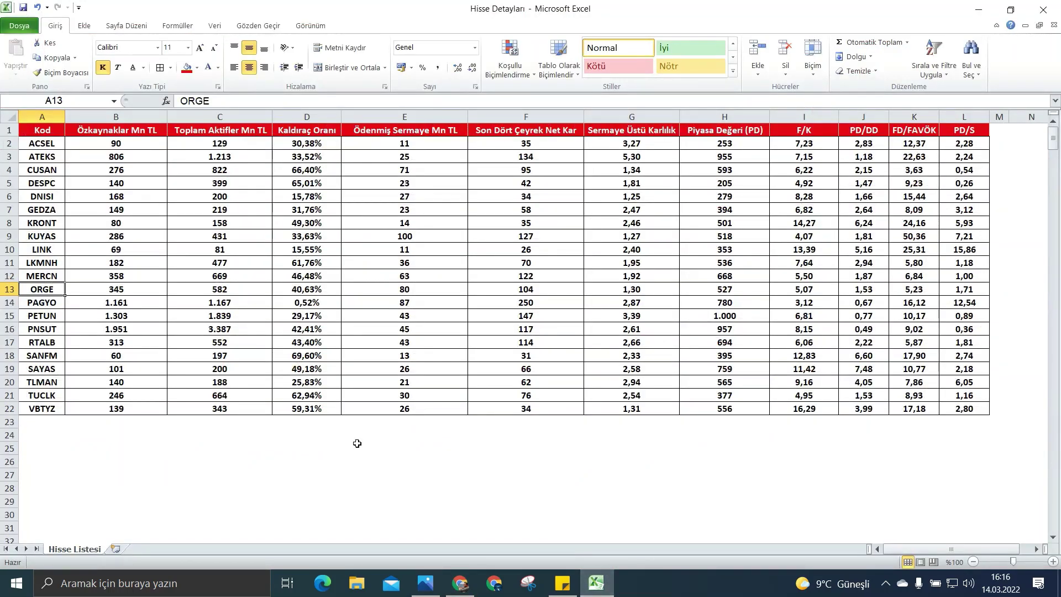
Take PAGYO from the Excel list, search the Chrome PDF for it, compare its row with GAYRİMENKUL YATIRIM ORTAKLIKLARI and return to Excel.
click(50, 301)
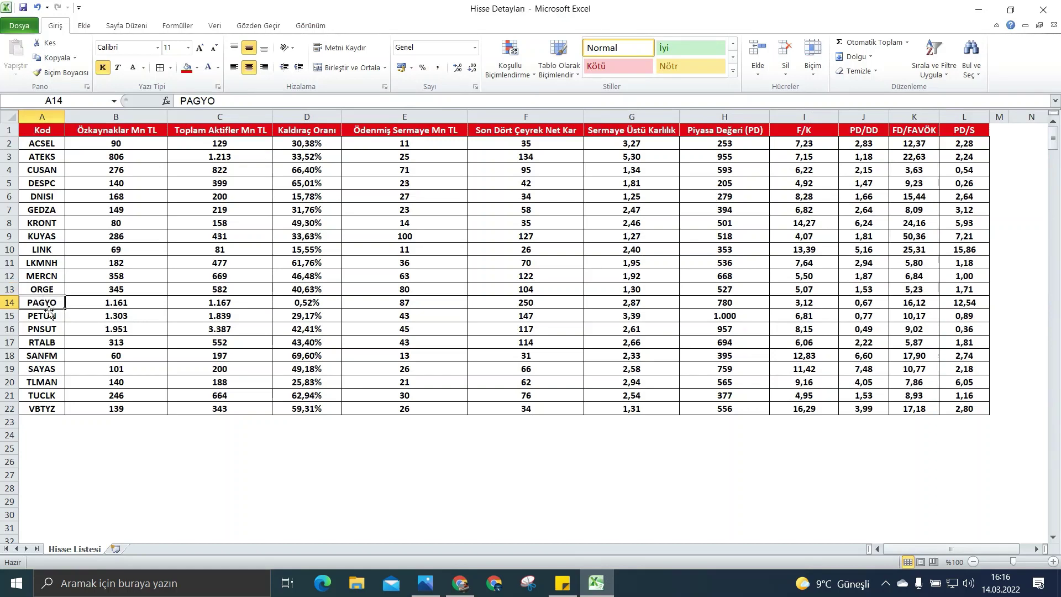
click(460, 583)
double_click(773, 64)
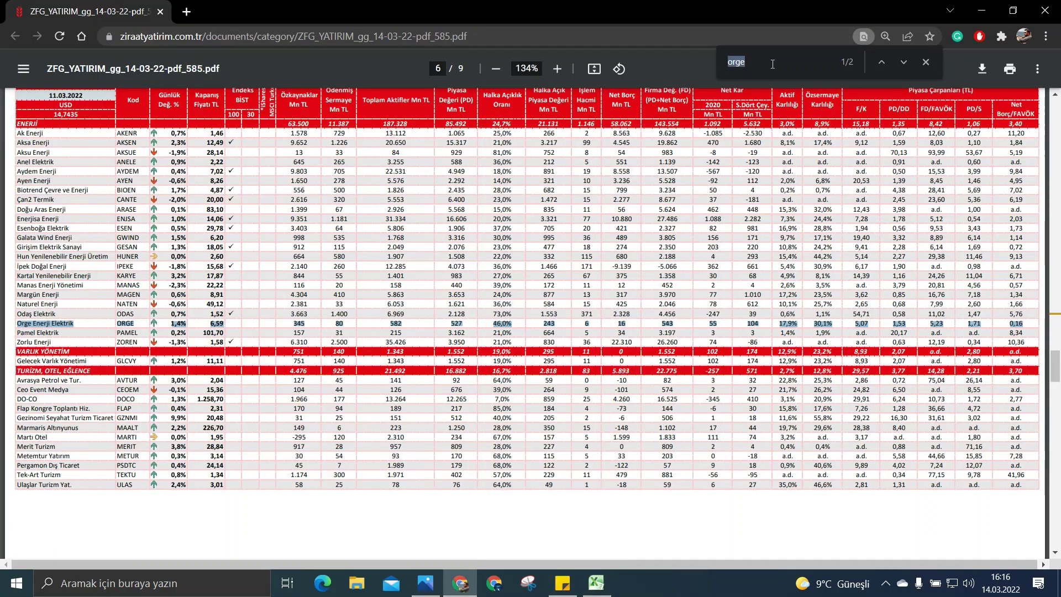
text(pagyo)
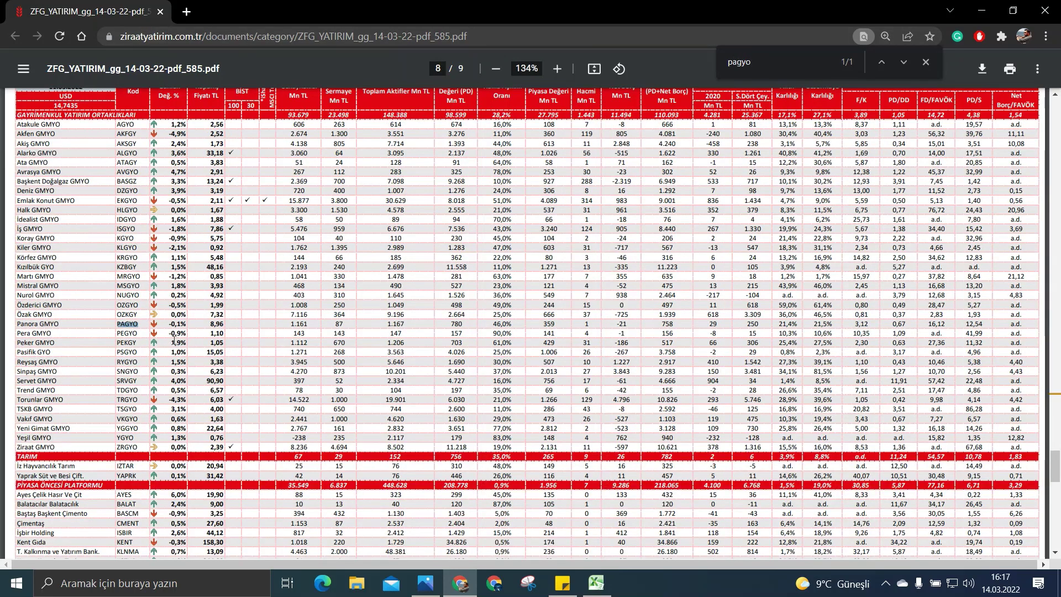
triple_click(441, 322)
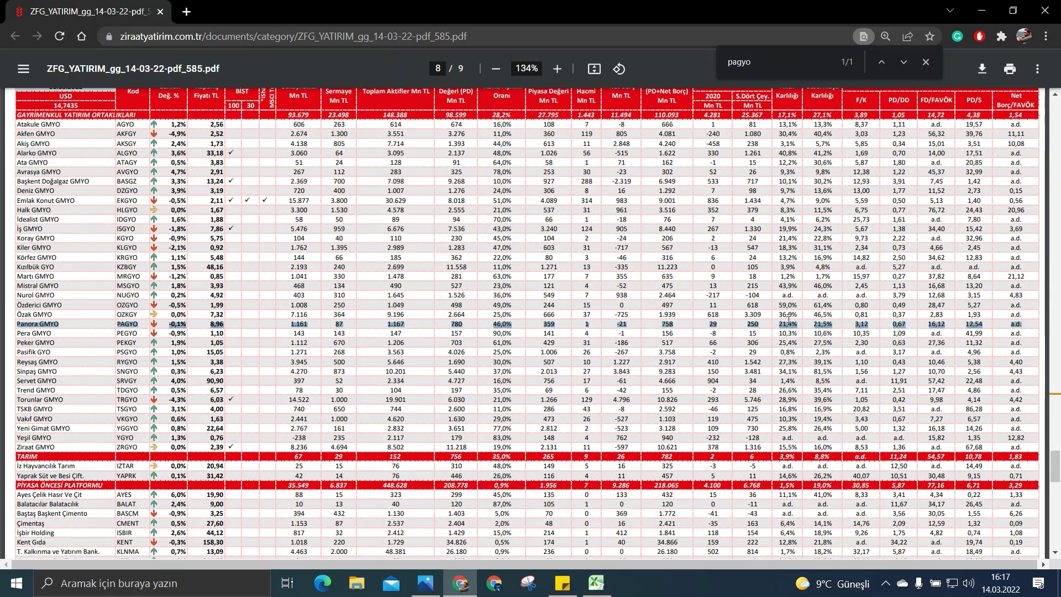
scroll(813, 332, up, 1)
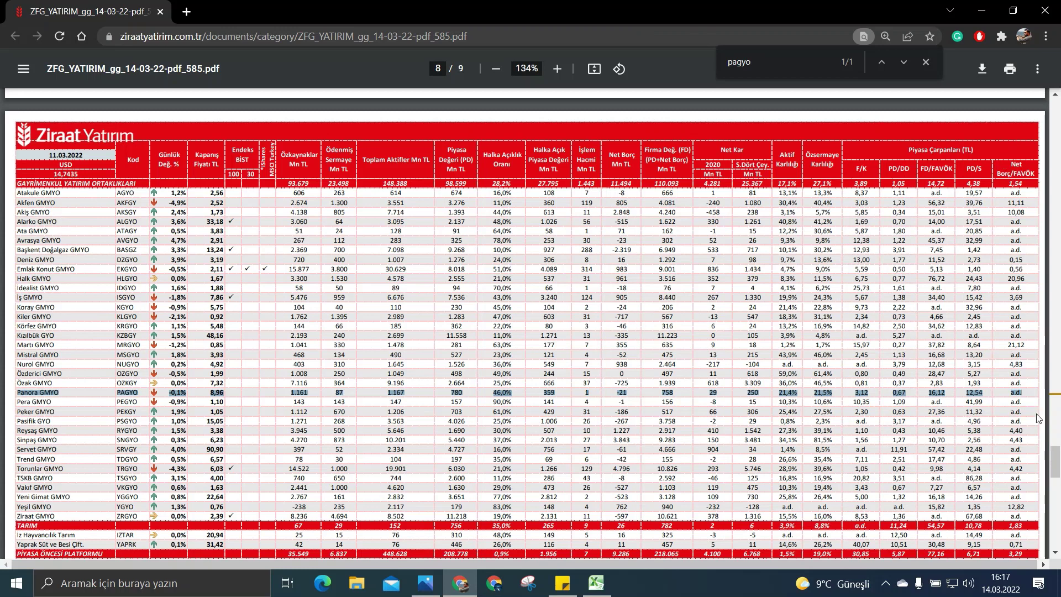
click(590, 594)
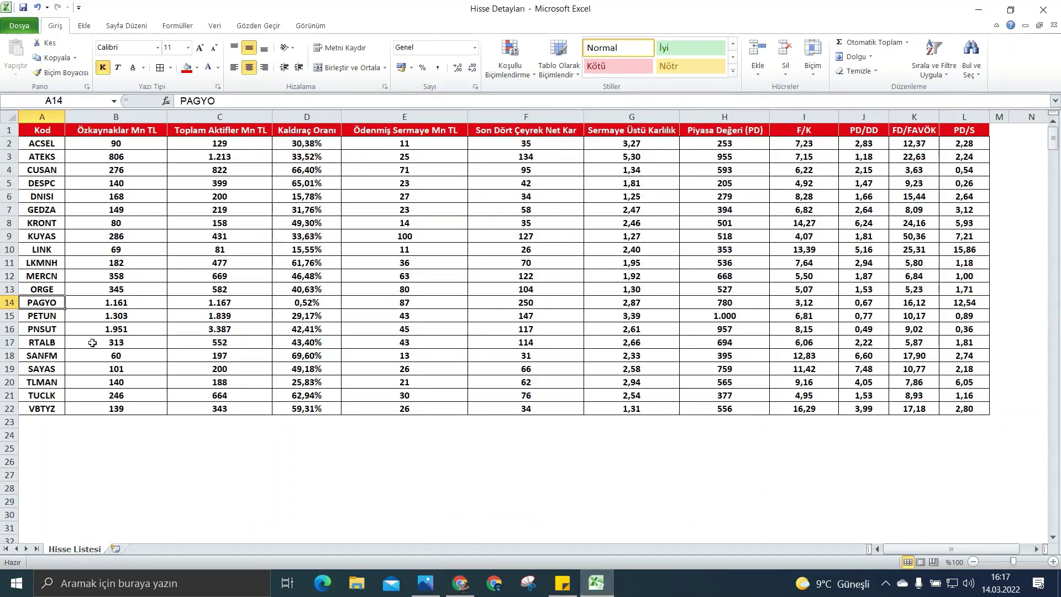
Take PETUN from the Excel list, search the Chrome PDF for it, compare its row with the GIDA sector and return to Excel.
click(51, 318)
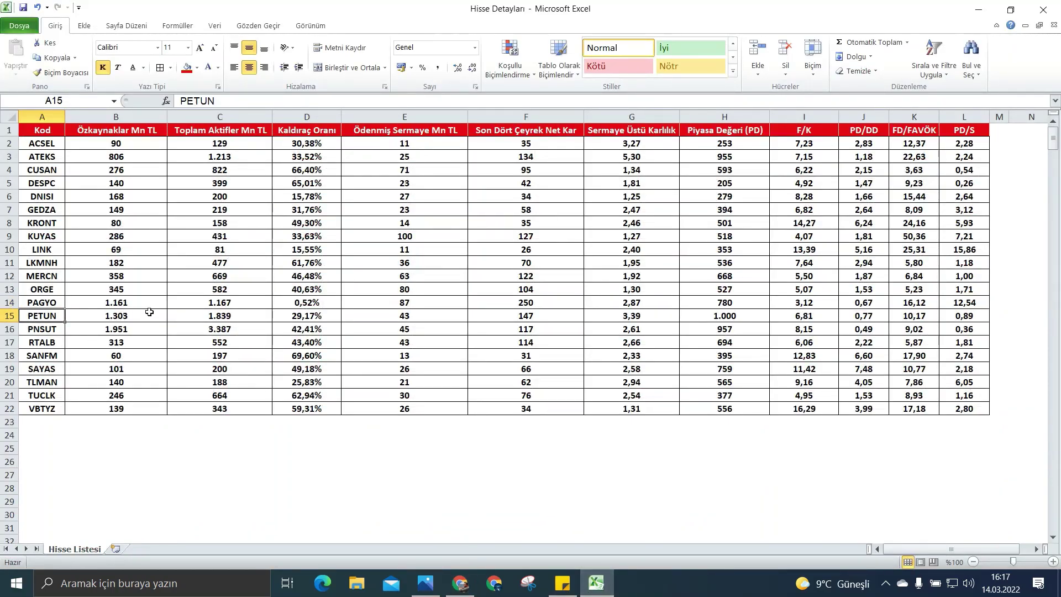
mouse_move(463, 590)
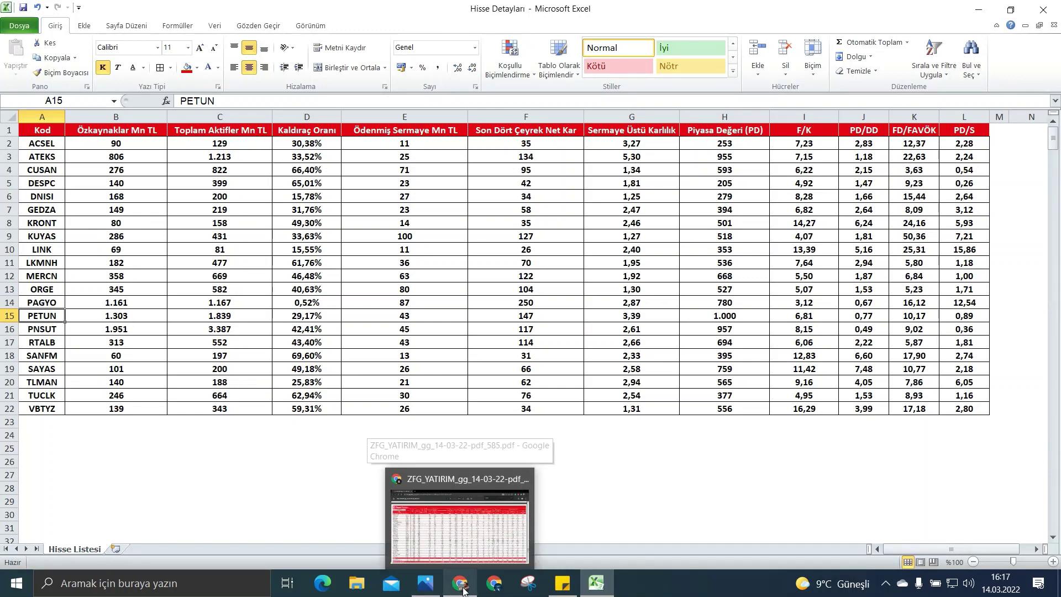
click(459, 525)
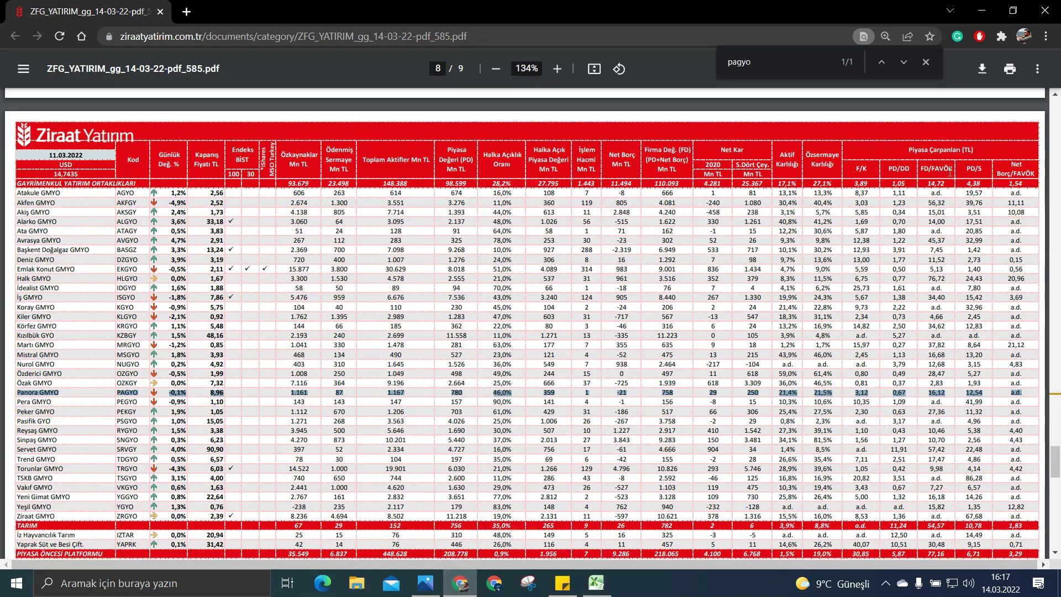
click(773, 55)
text(petun)
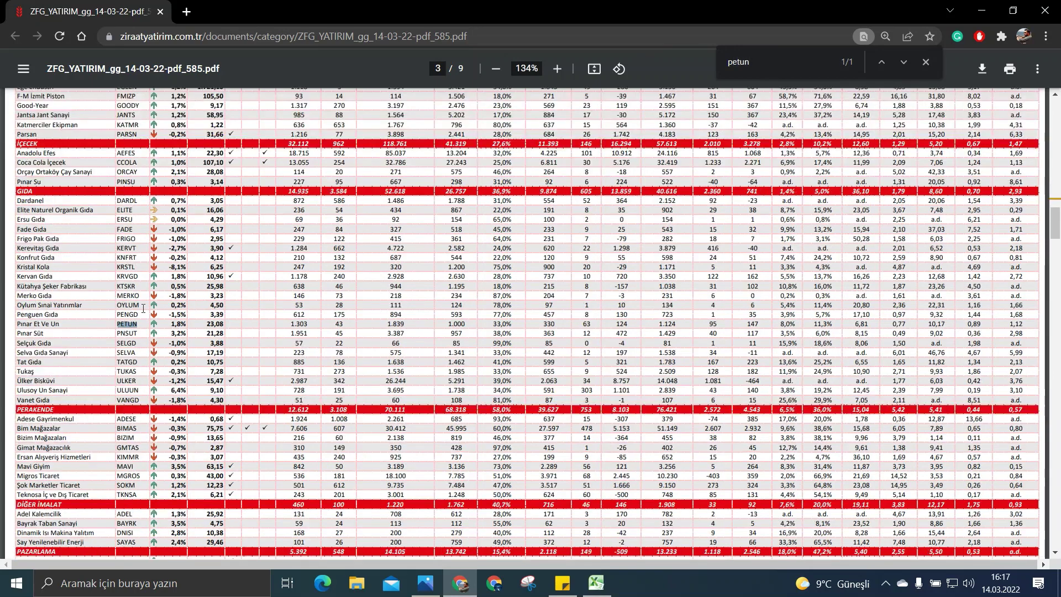
triple_click(177, 327)
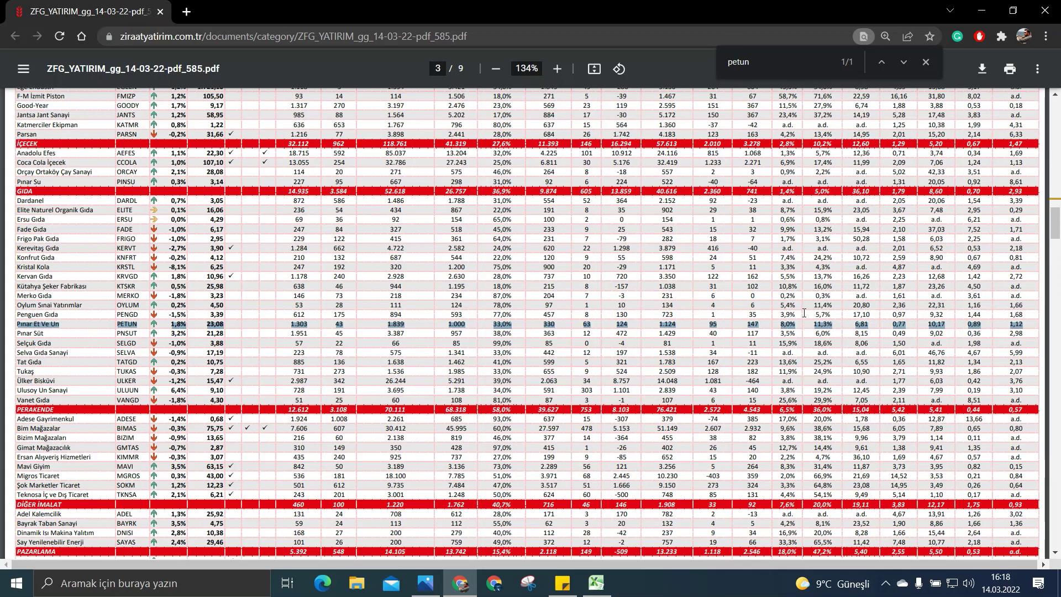
click(605, 593)
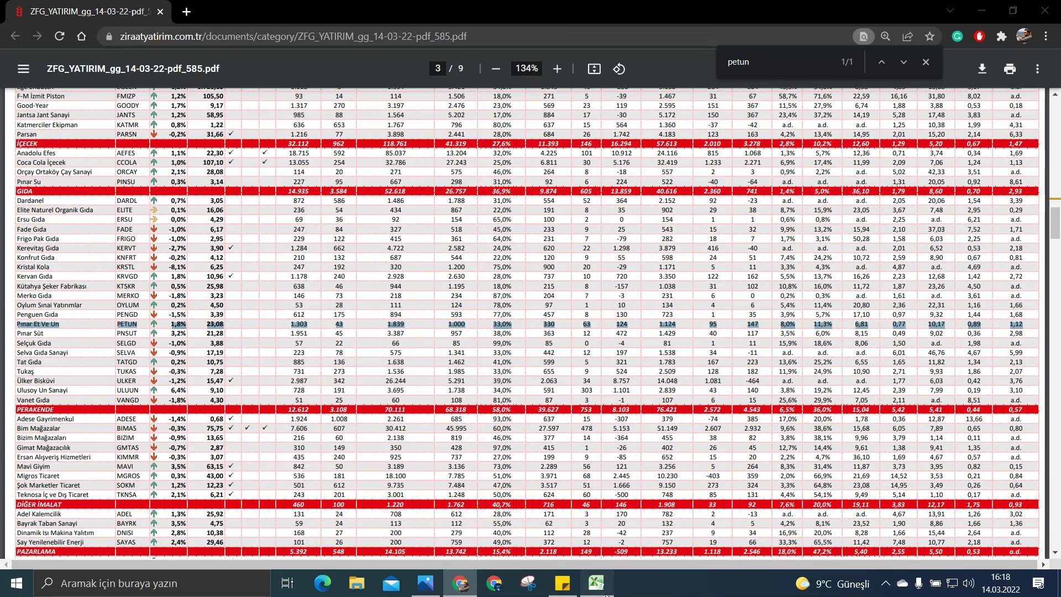
Take PNSUT from the Excel list, highlight its row in the Chrome PDF, compare it with the GIDA sector and return to Excel.
click(40, 332)
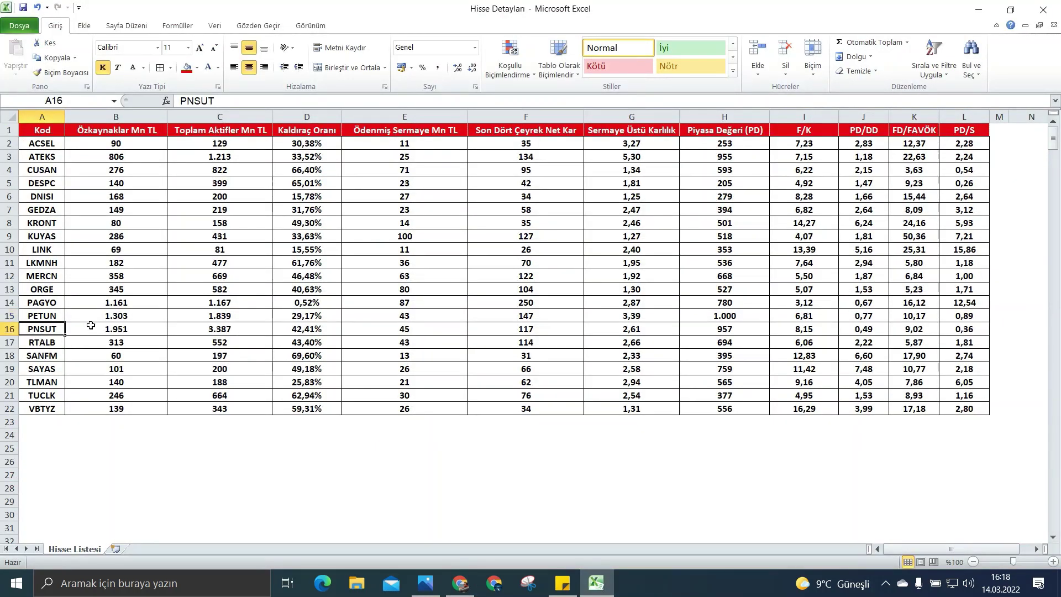
click(461, 583)
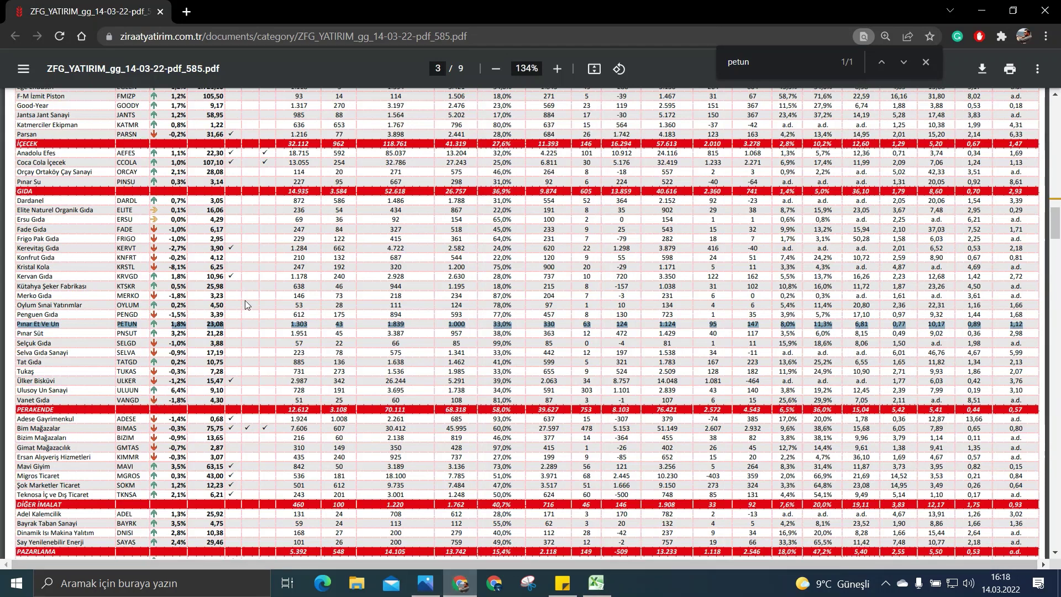
triple_click(177, 333)
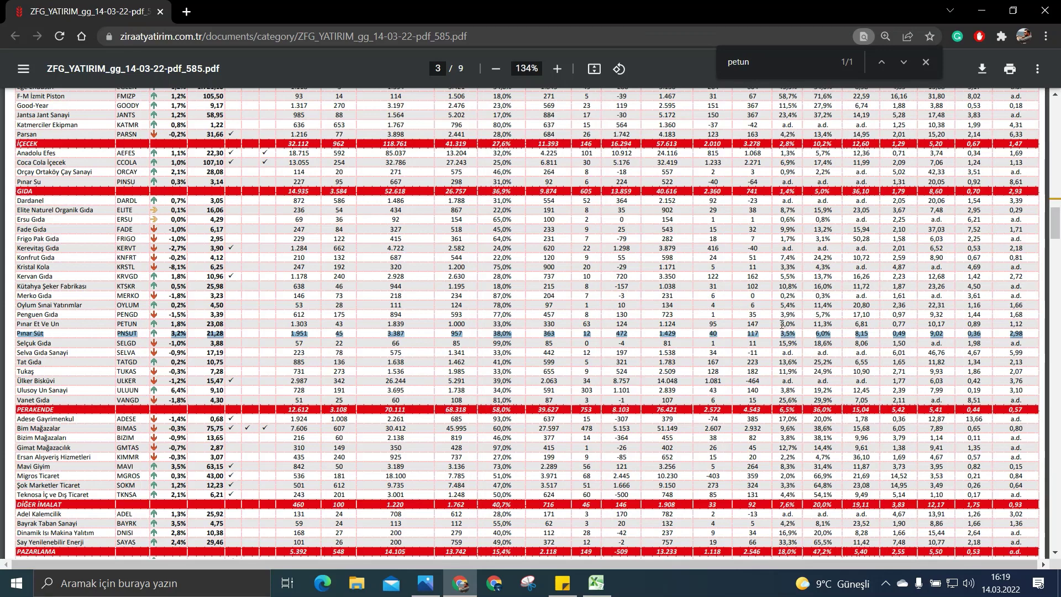
click(596, 582)
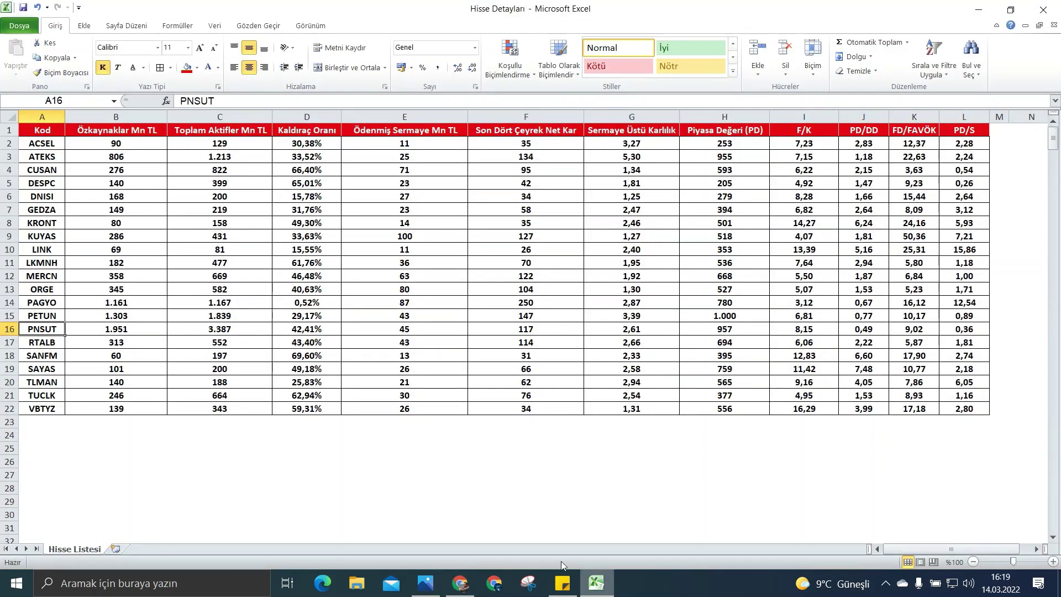
Take RTALB from the Excel list, search the Chrome PDF for it, compare its row with the İLAÇ & SAĞLIK sector and return to Excel.
click(48, 344)
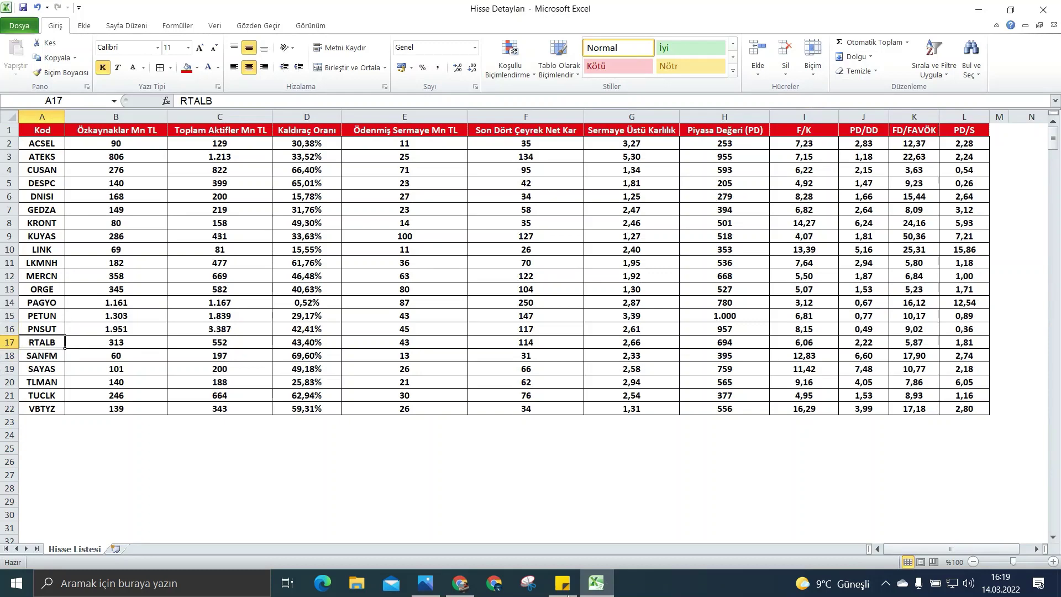
click(460, 583)
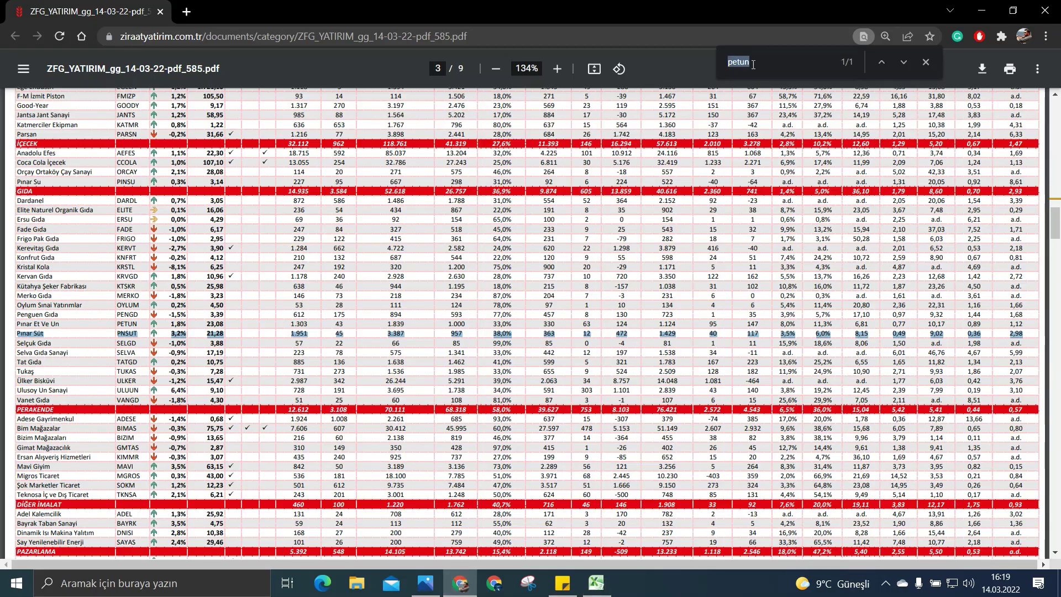
text(rtalb)
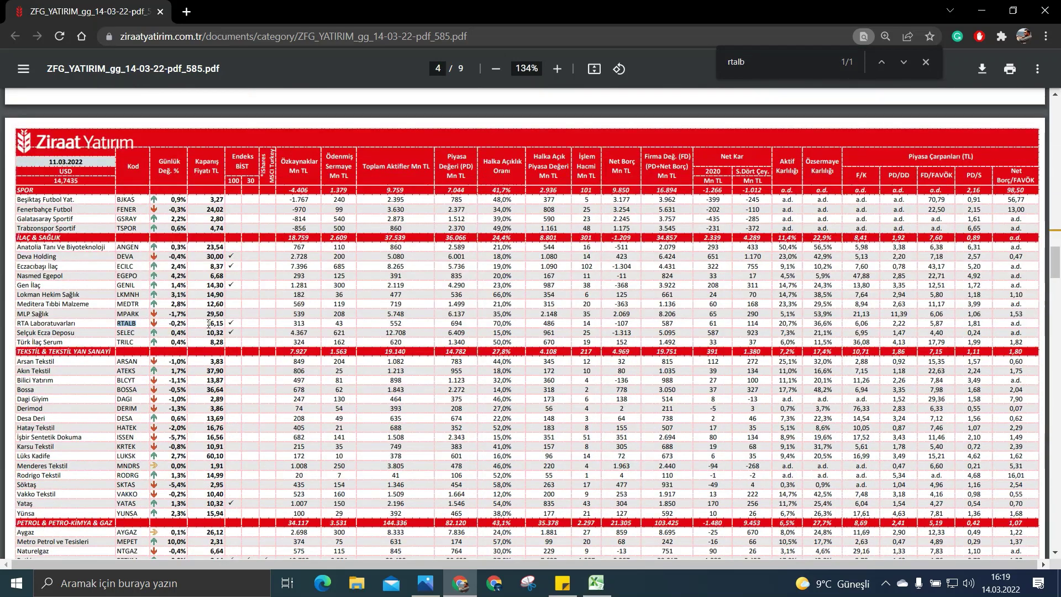
triple_click(211, 325)
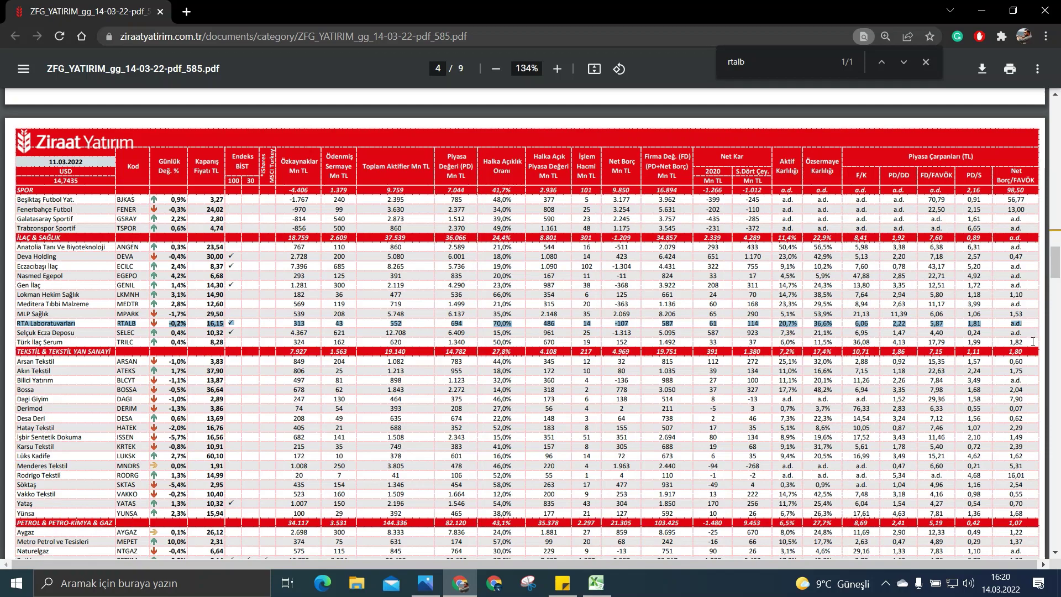
click(596, 583)
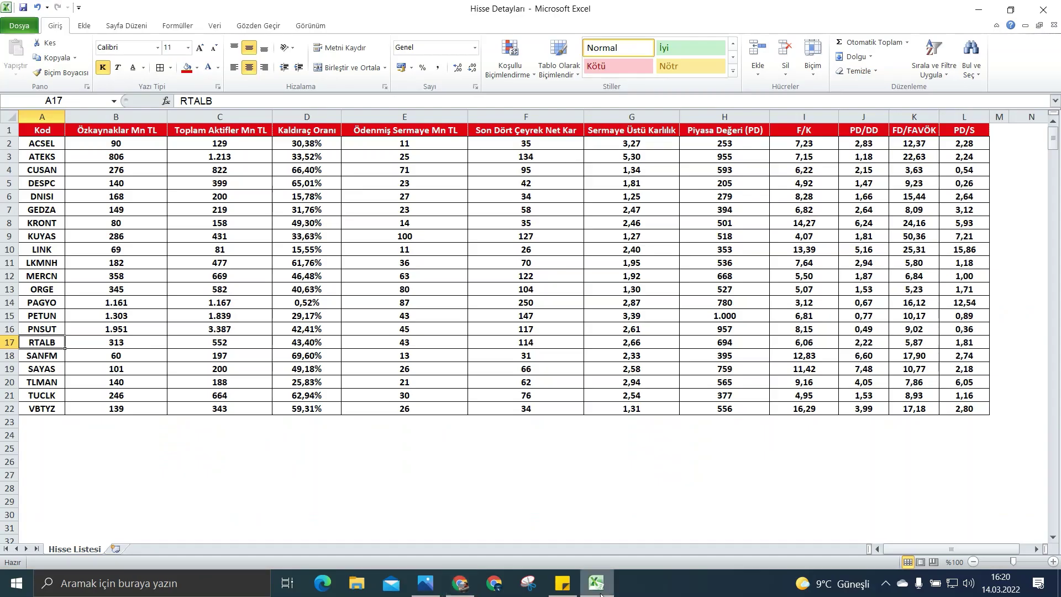
Take SANFM from the Excel list, search the Chrome PDF for it, compare its row with the KİMYASAL MADDELER sector and return to Excel.
click(46, 357)
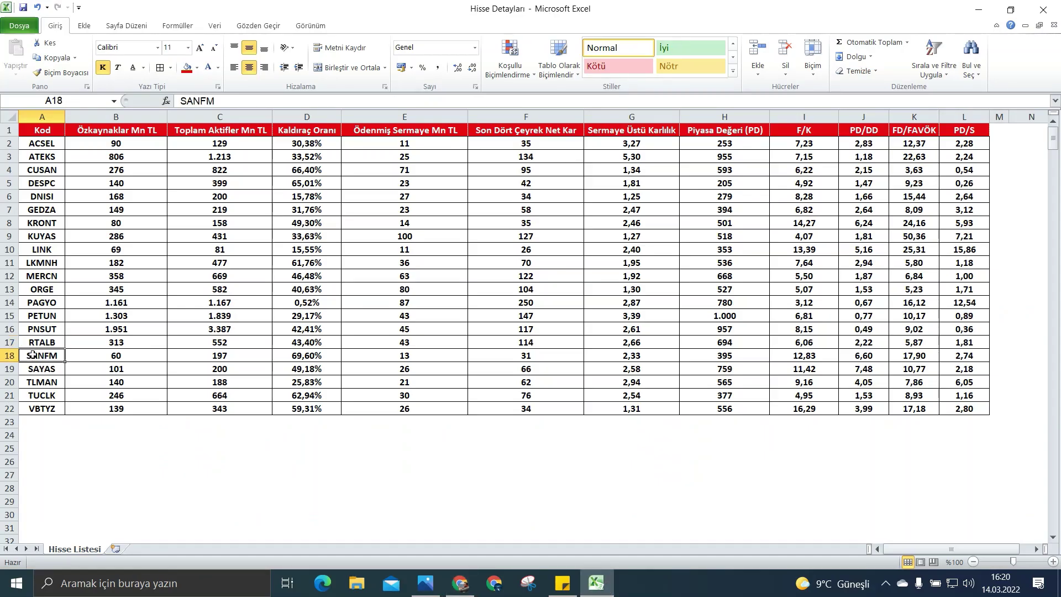
click(460, 583)
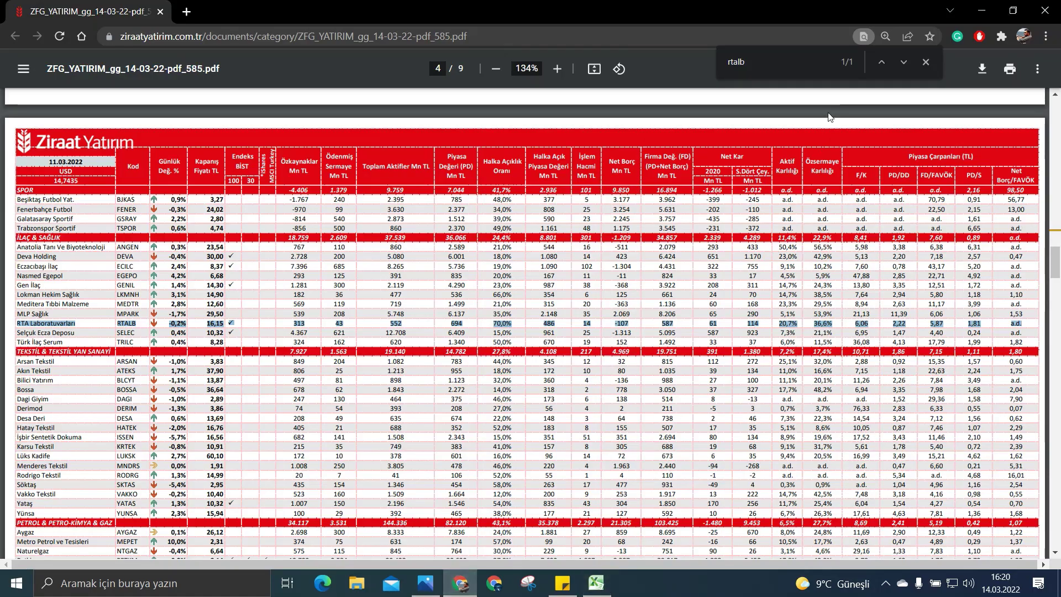
double_click(777, 64)
text(sanfm)
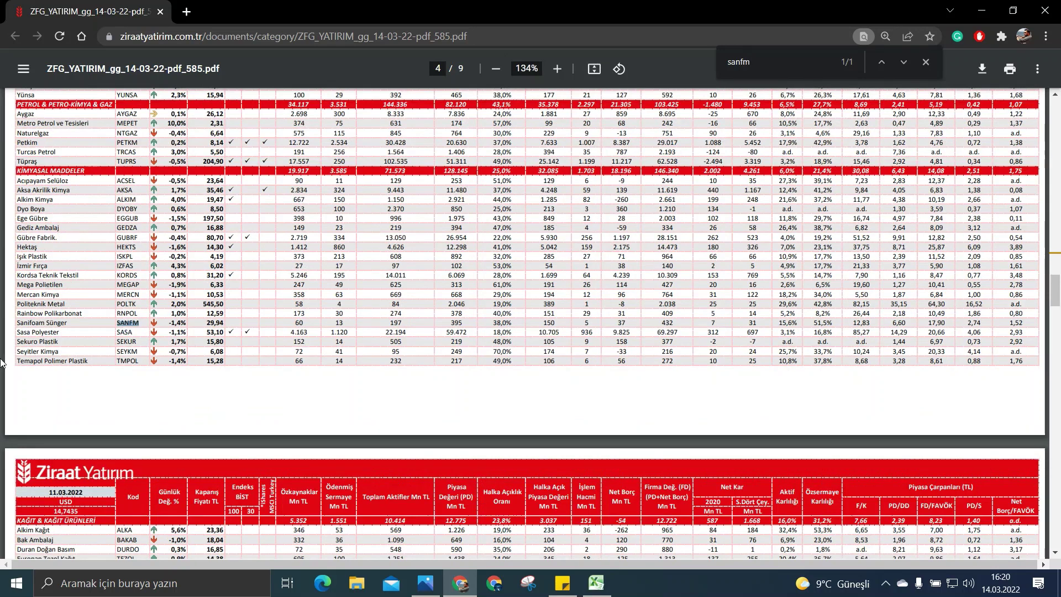
triple_click(174, 323)
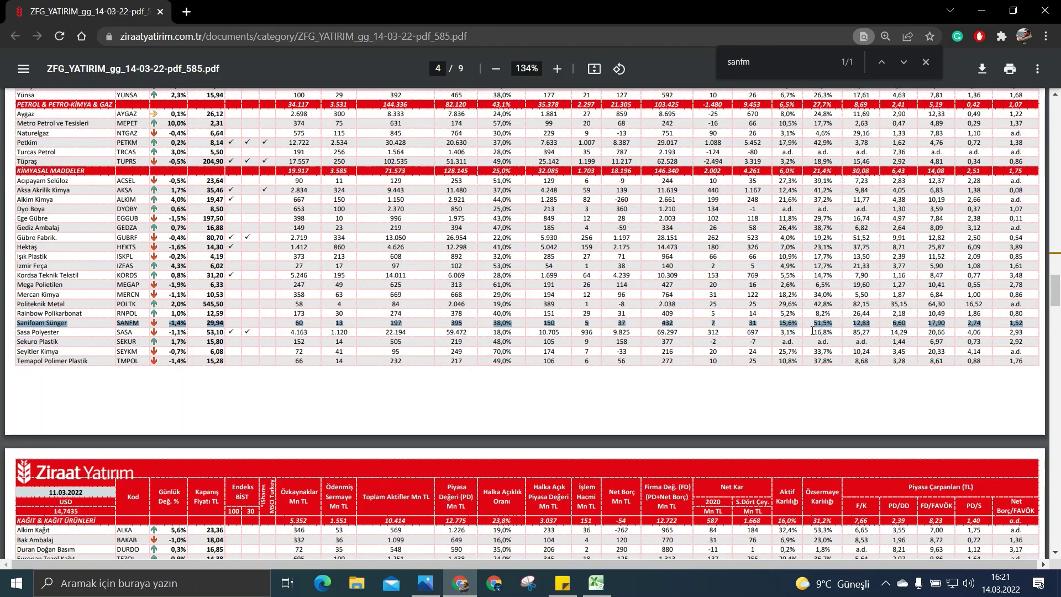
click(603, 593)
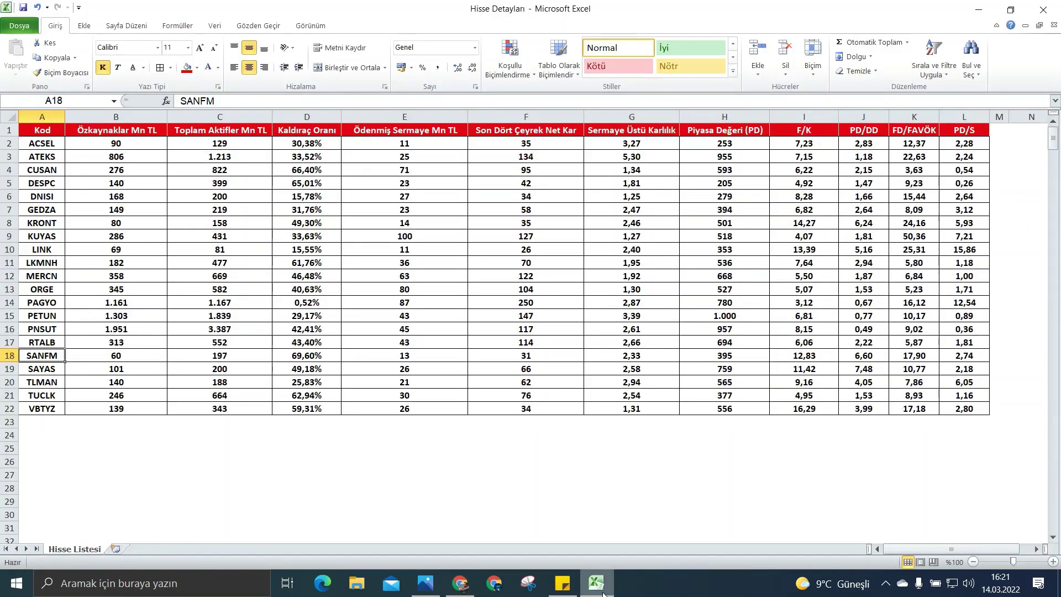
Take SAYAS from the Excel list, search the Chrome PDF for it, compare its row with the DİĞER İMALAT sector and return to Excel.
click(47, 372)
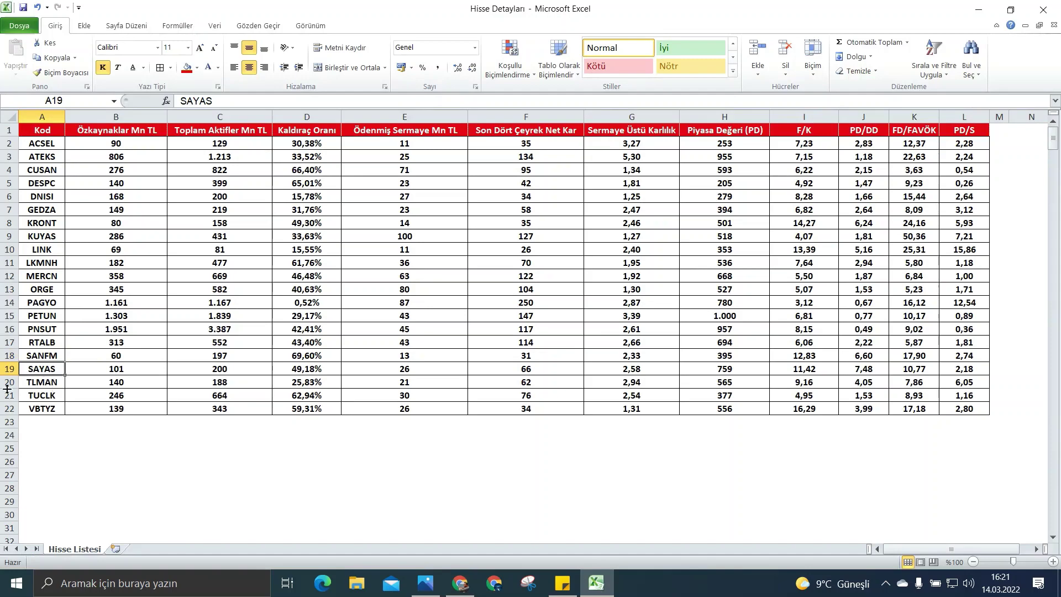
click(460, 583)
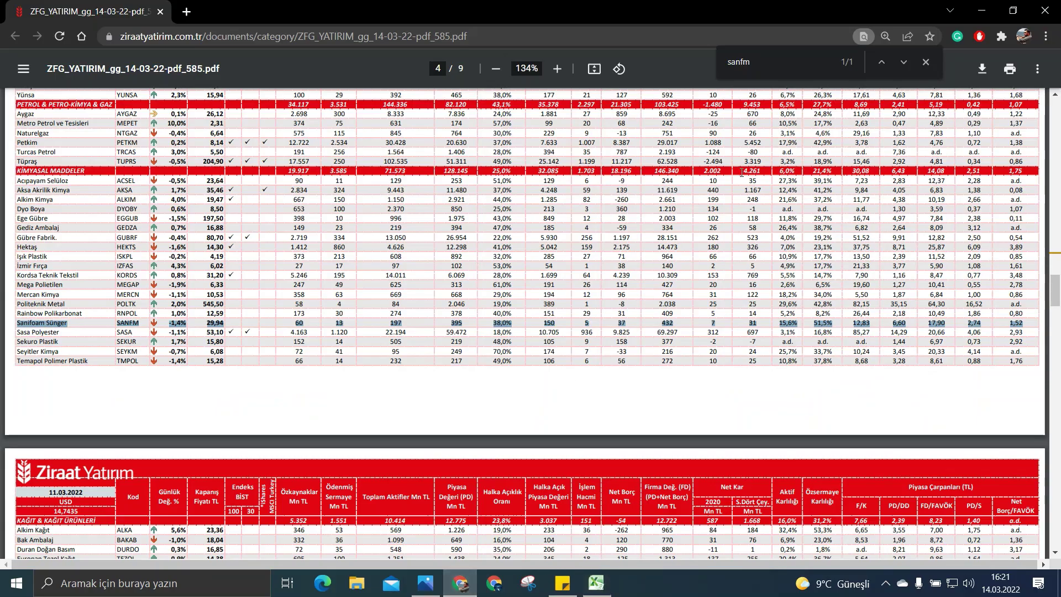
double_click(796, 51)
text(sayas)
scroll(763, 127, down, 5)
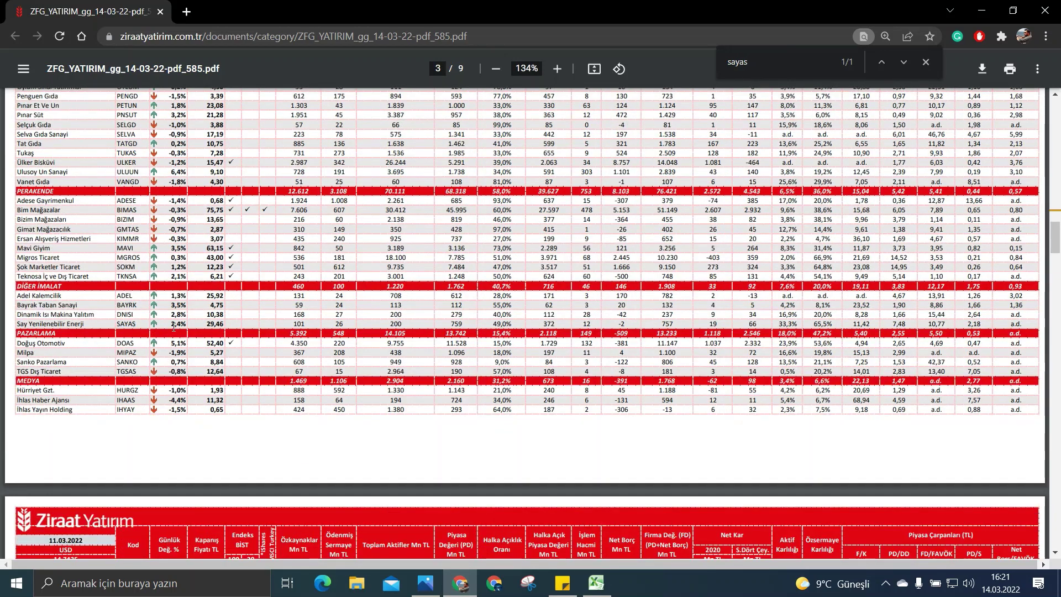
triple_click(175, 327)
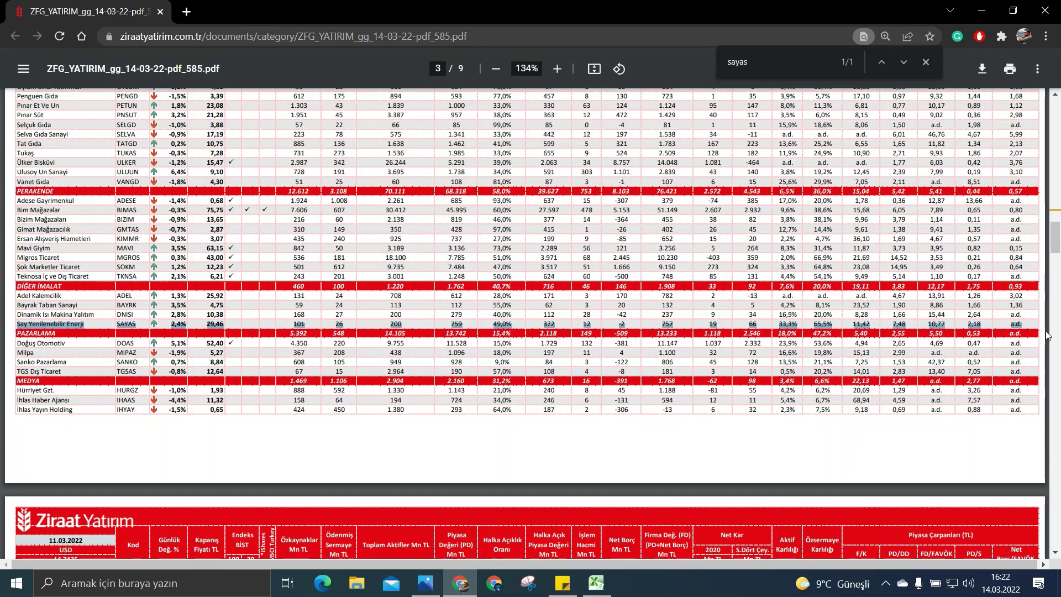
scroll(940, 310, up, 3)
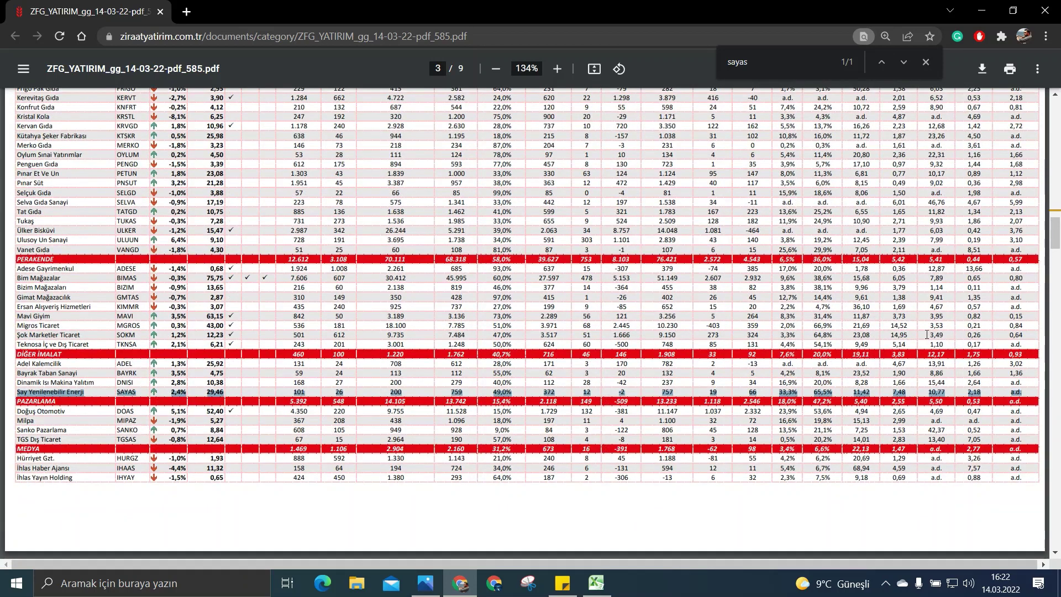
scroll(907, 299, down, 3)
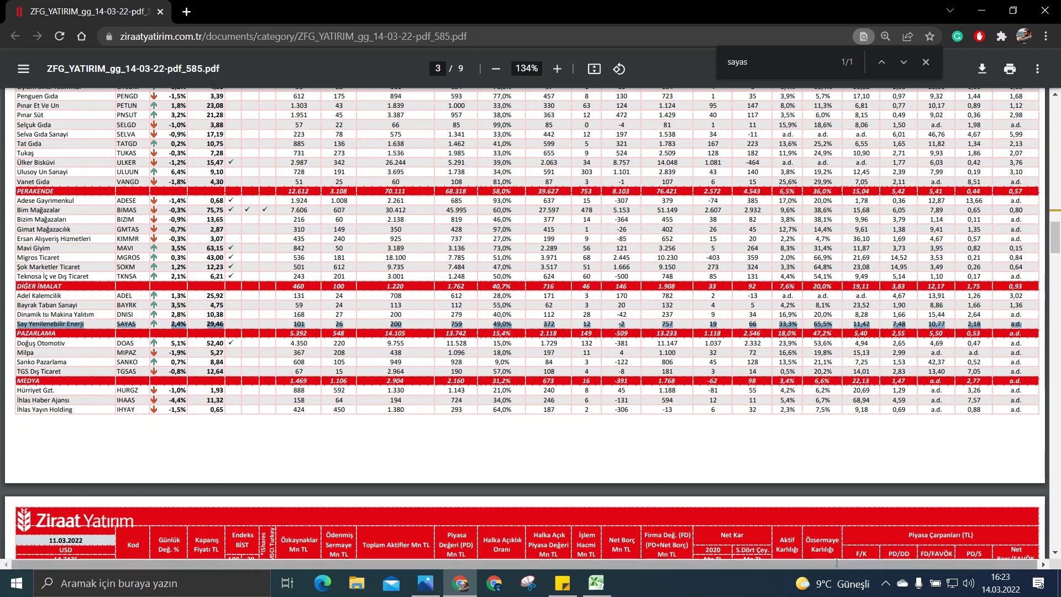
click(596, 583)
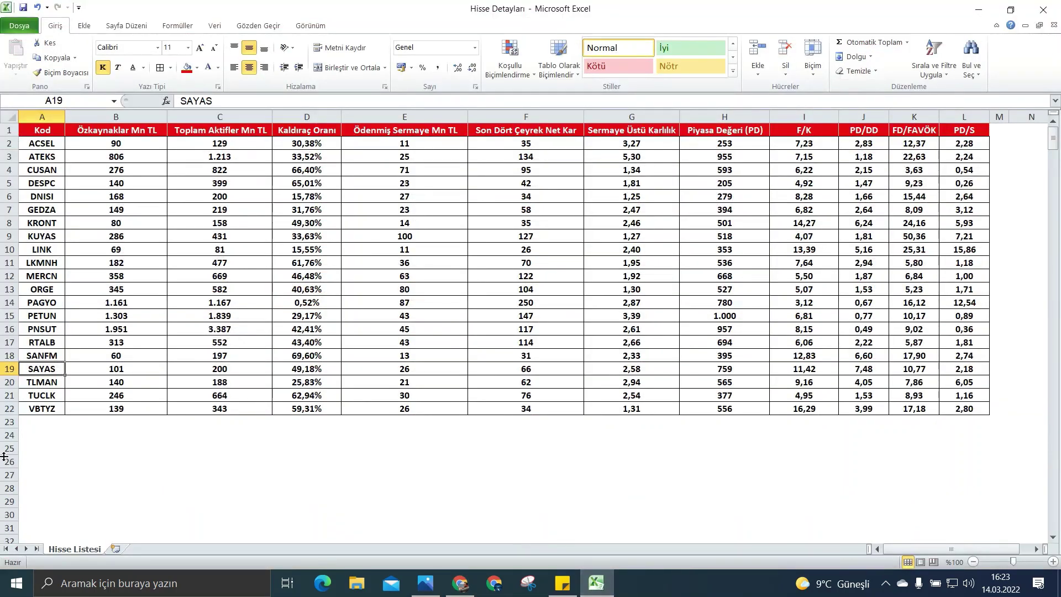
Take TLMAN from the Excel list, search the Chrome PDF for it, compare its row with the LOJİSTİK sector and return to Excel.
click(36, 381)
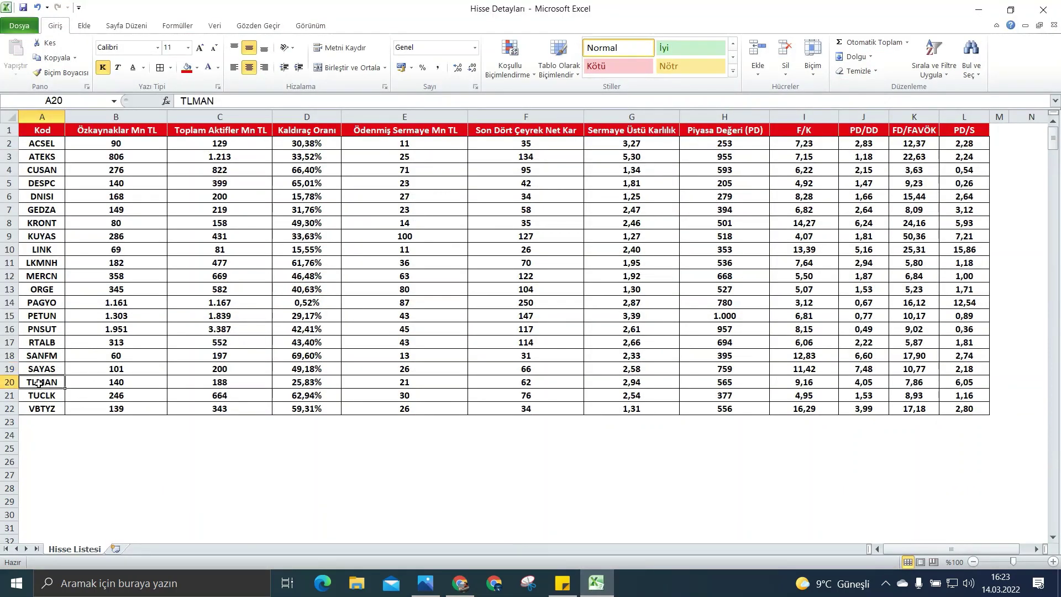
click(460, 583)
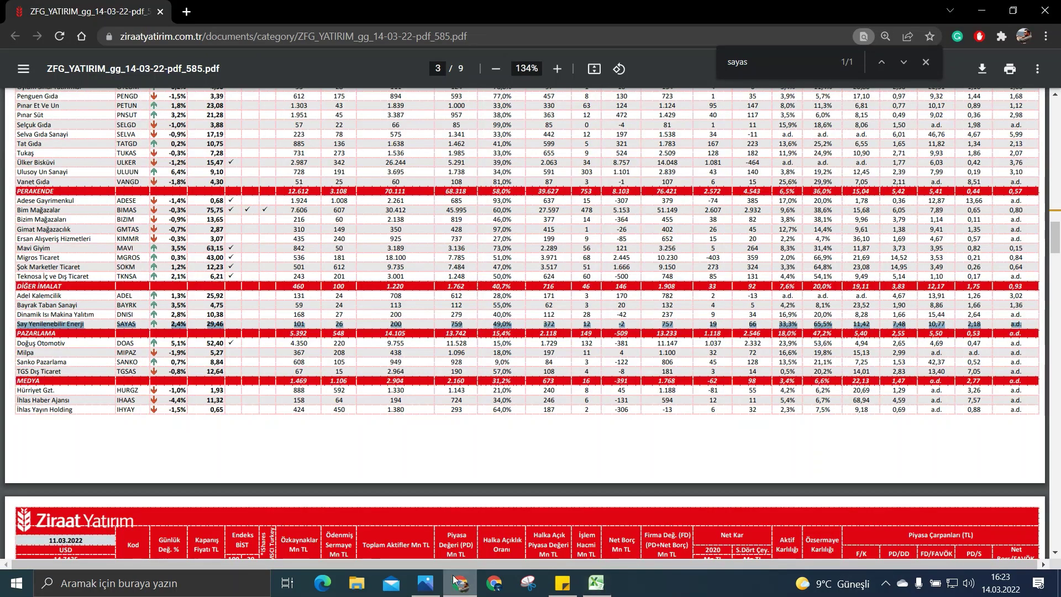
click(765, 56)
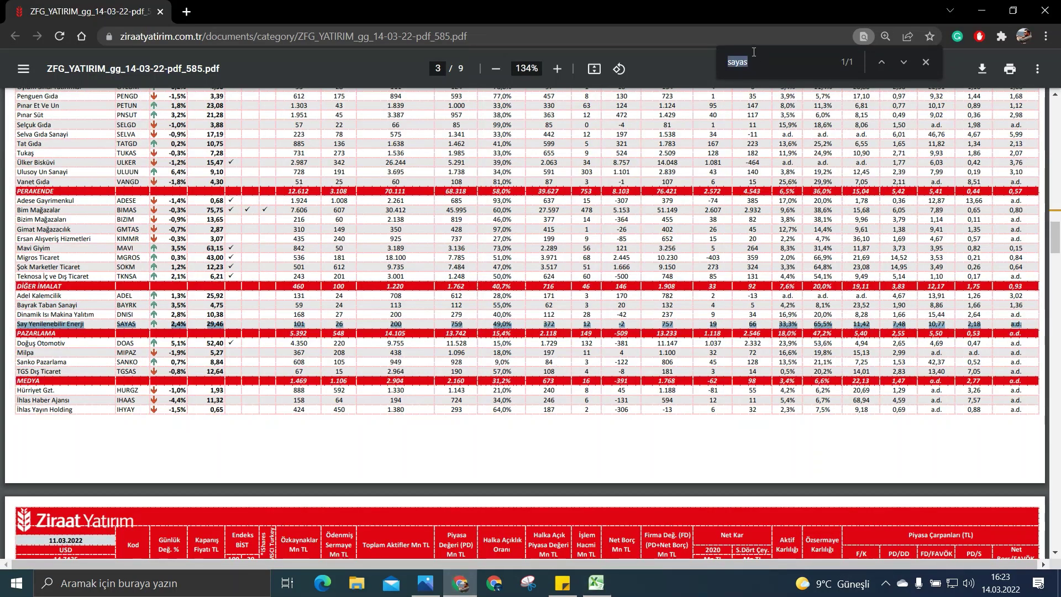
text(tlman)
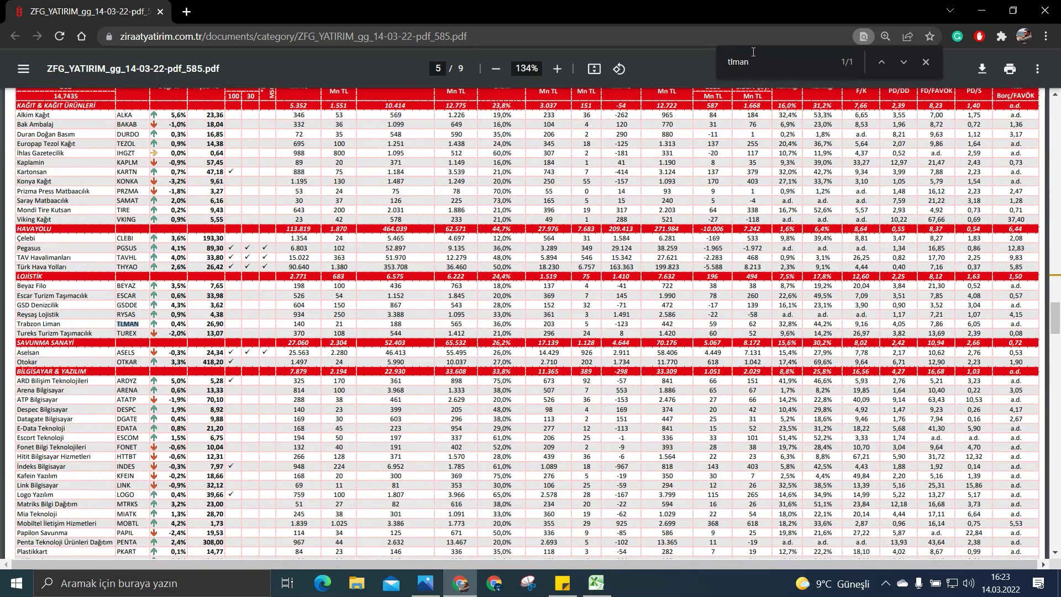
triple_click(819, 324)
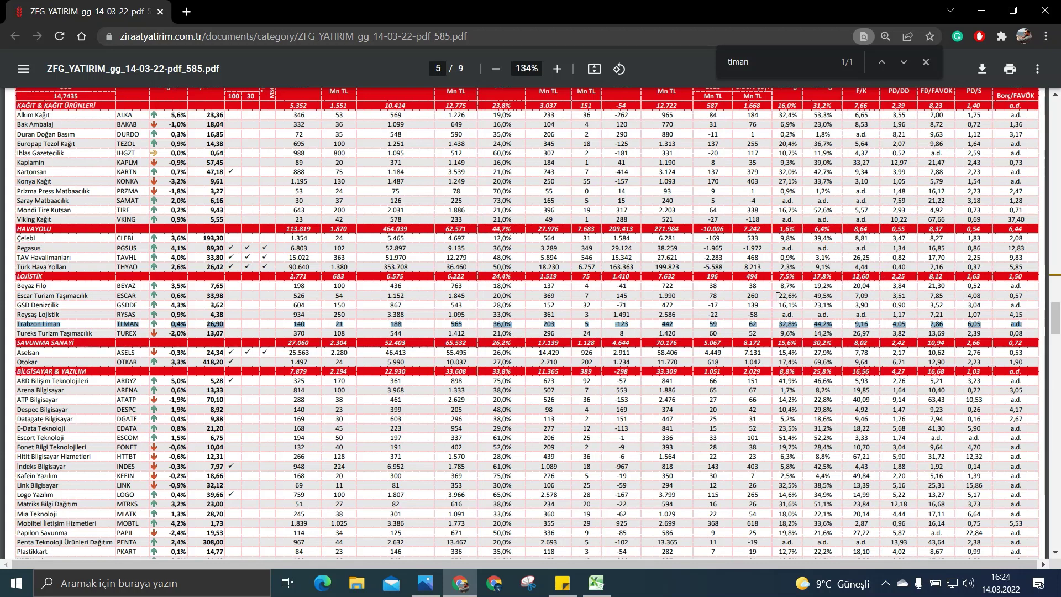
click(593, 589)
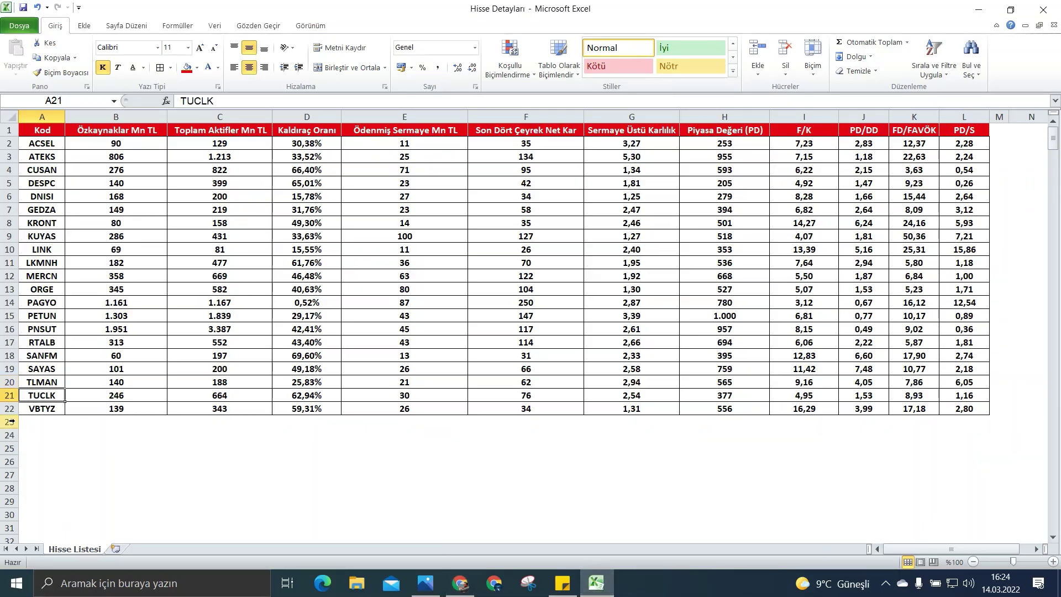
Search the Chrome PDF for TUCLK, compare its row with the DEMİR & ÇELİK sector and return to Excel.
click(460, 583)
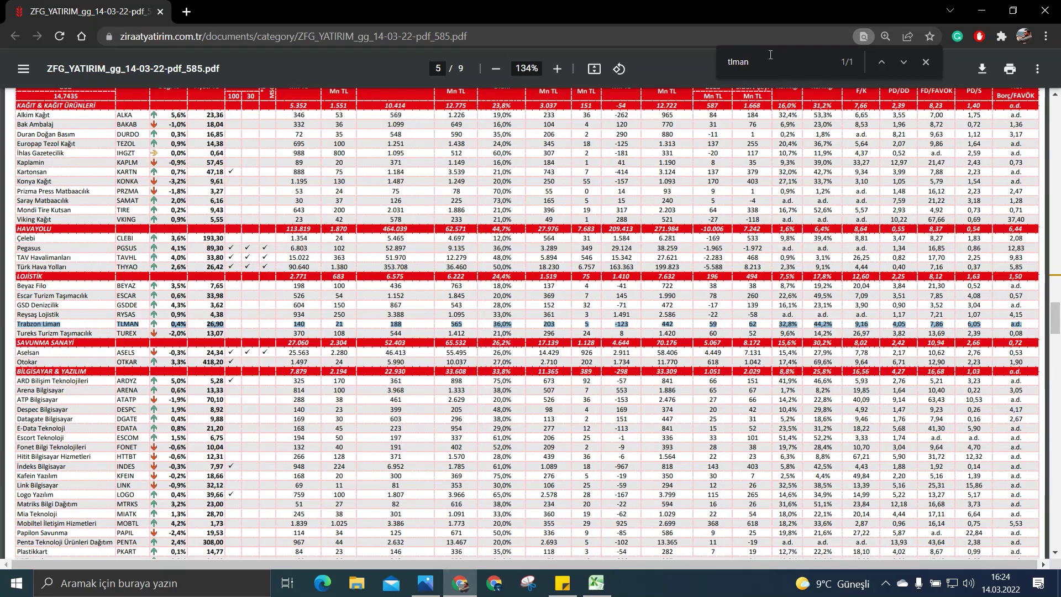
click(767, 73)
text(tuclk)
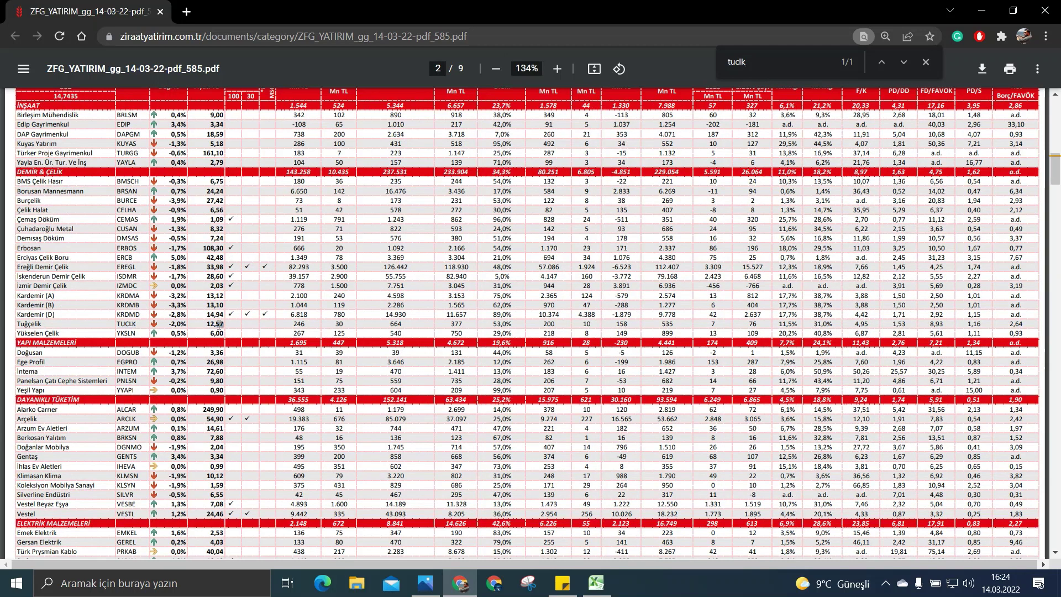
triple_click(219, 325)
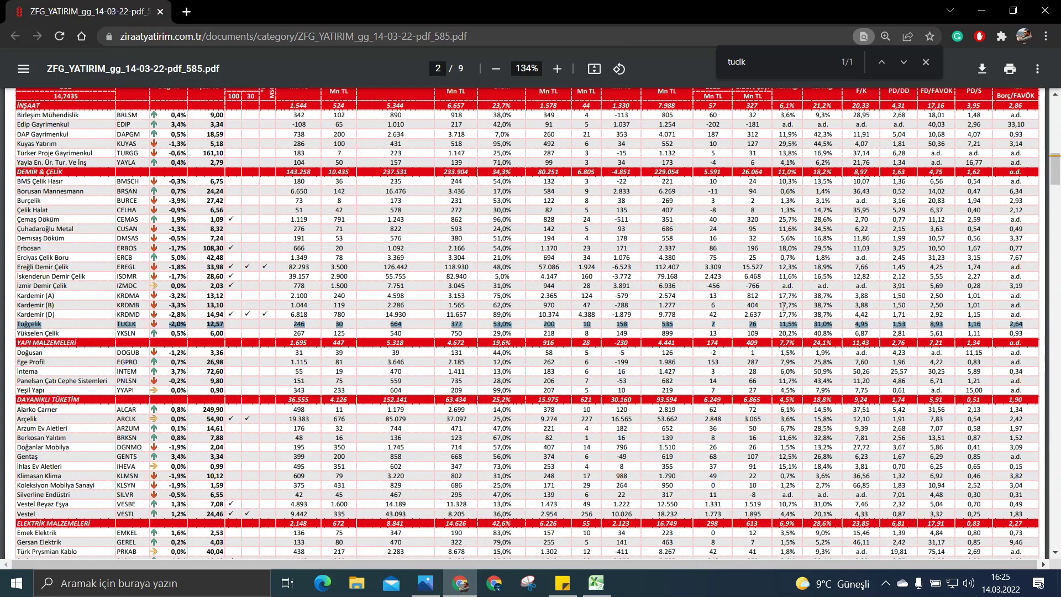
click(596, 582)
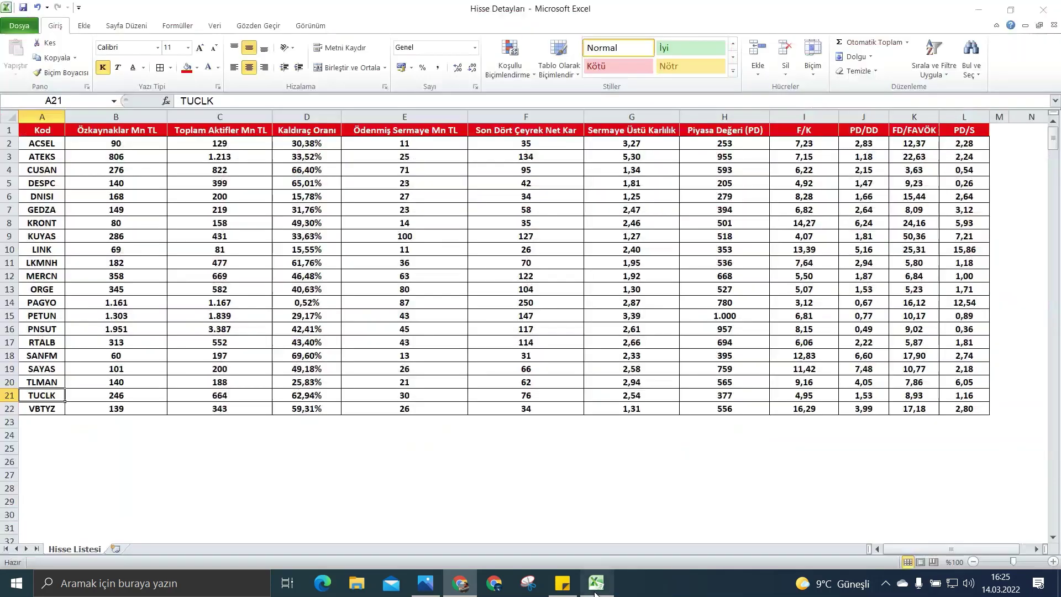
Take VBTYZ from the Excel list, search the Chrome PDF for it, compare its row with the BİLGİSAYAR & YAZILIM sector and return to Excel.
click(54, 409)
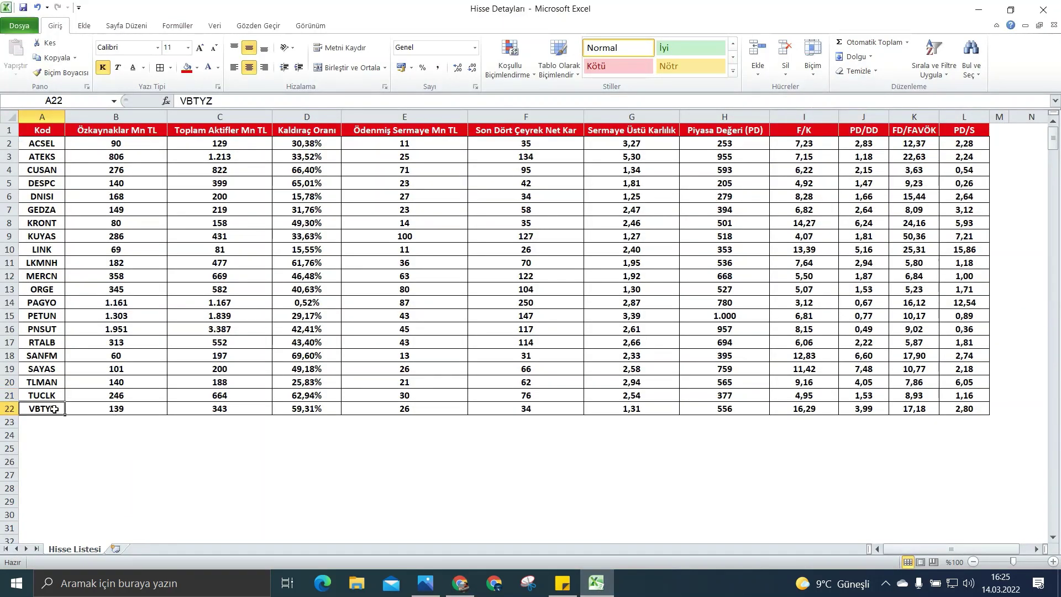
click(460, 583)
double_click(766, 68)
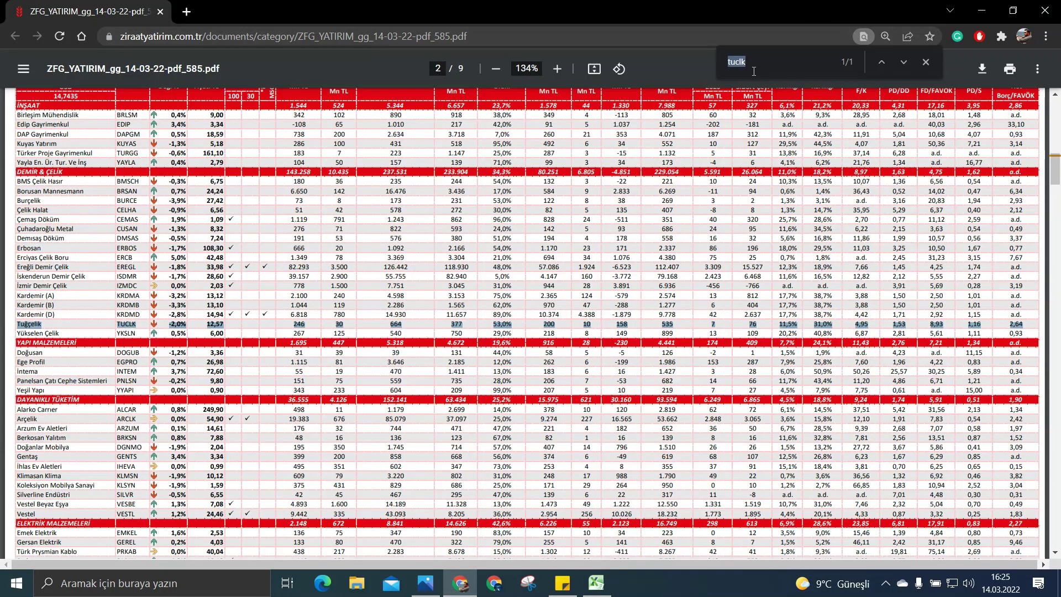
text(vbtyz)
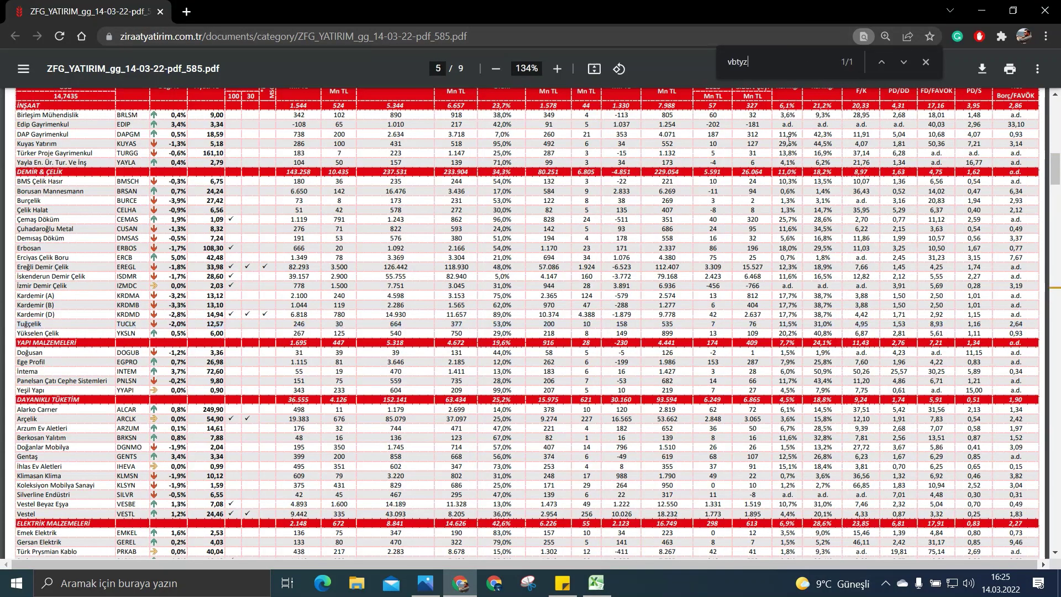
key(Return)
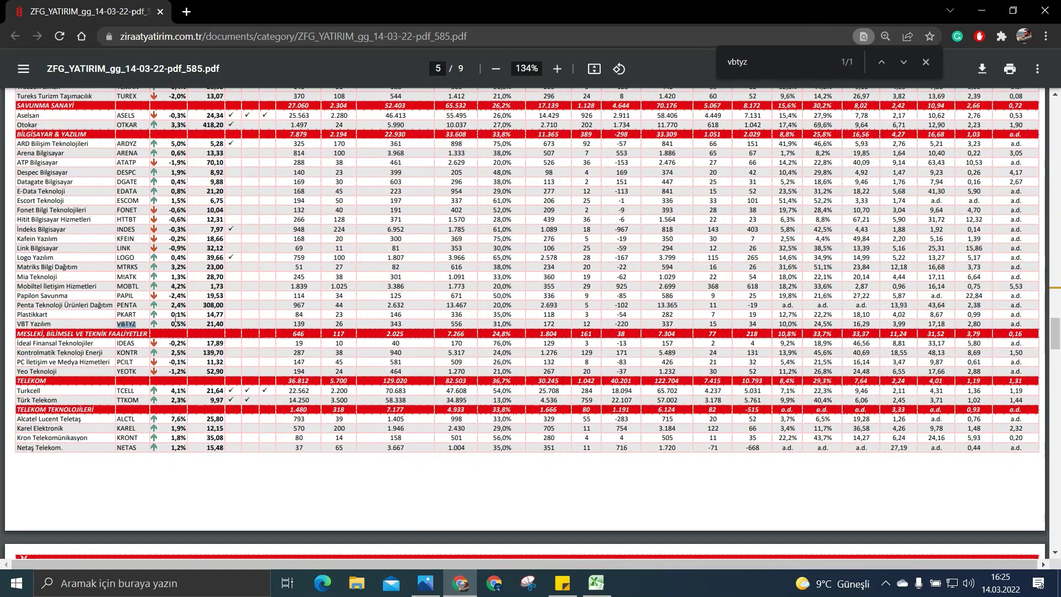
triple_click(173, 323)
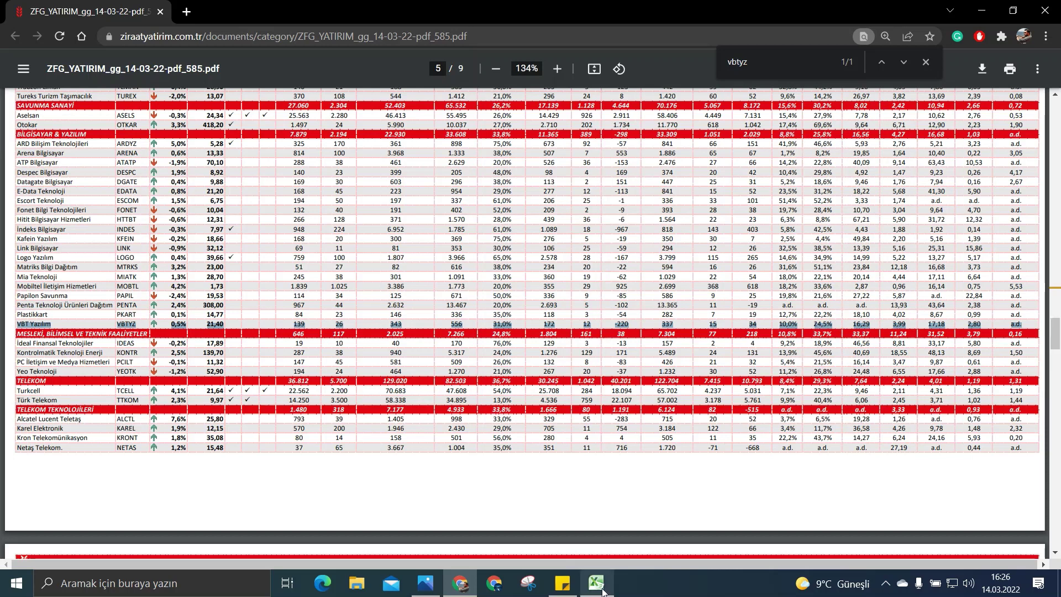
mouse_move(598, 585)
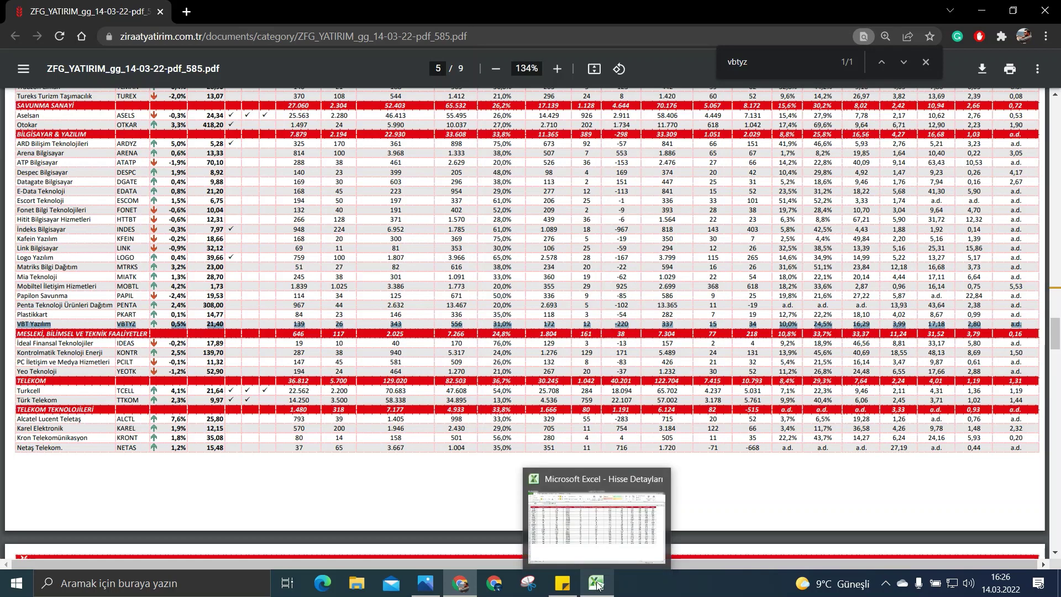
click(598, 585)
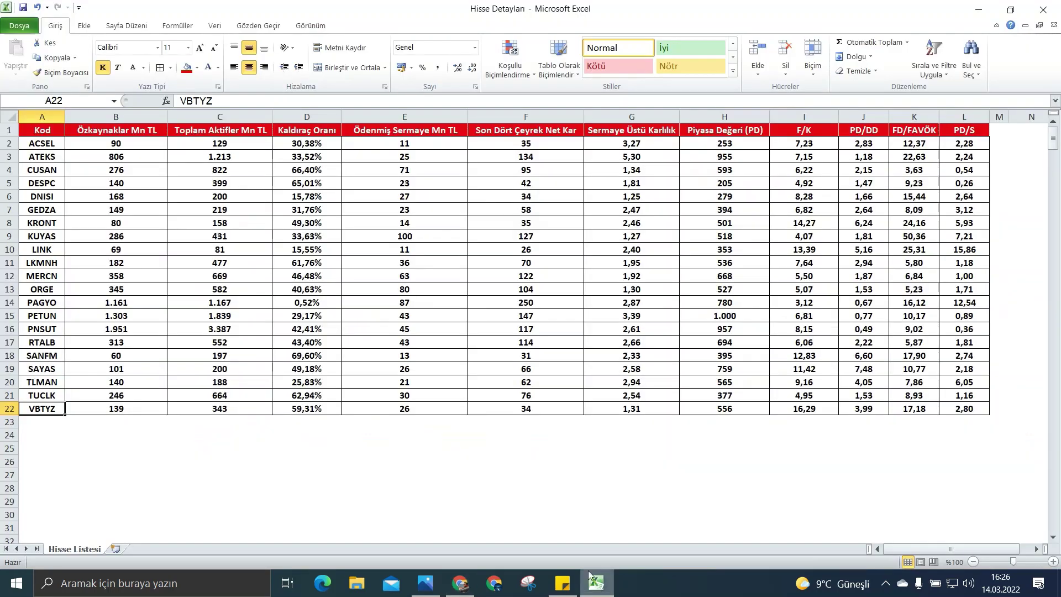
Review the remaining company codes in the Kod column, first as a whole list and one by one from CUSAN down to VBTYZ.
click(125, 463)
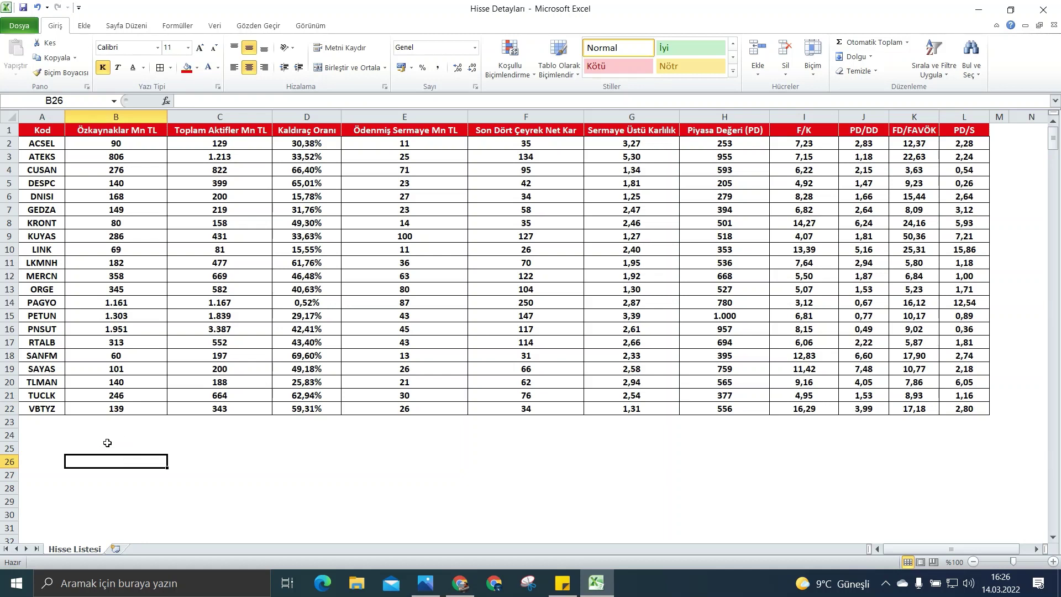
click(306, 463)
drag(22, 141, 54, 410)
click(177, 462)
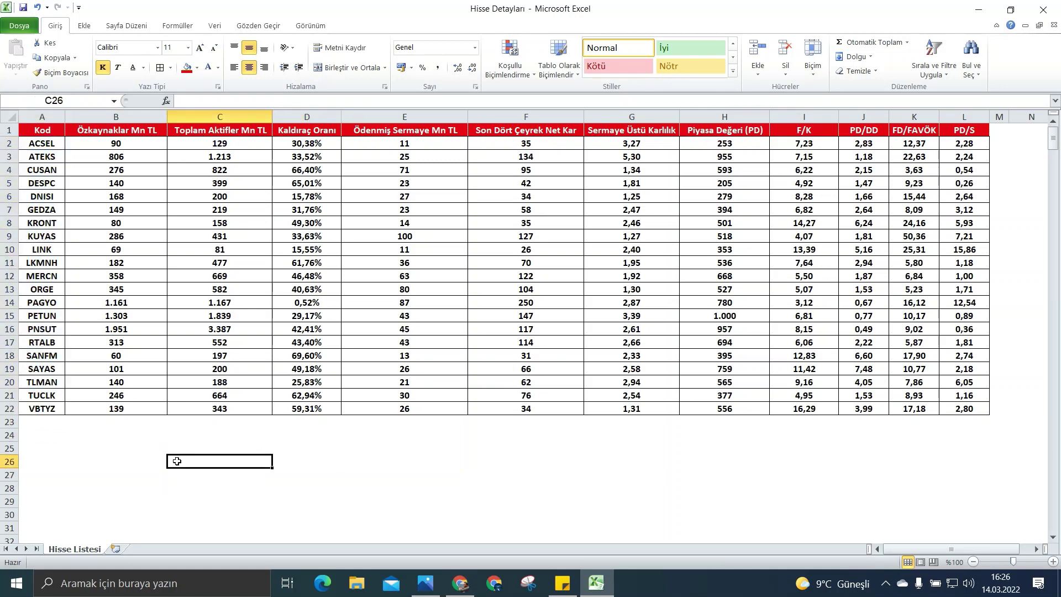
click(35, 171)
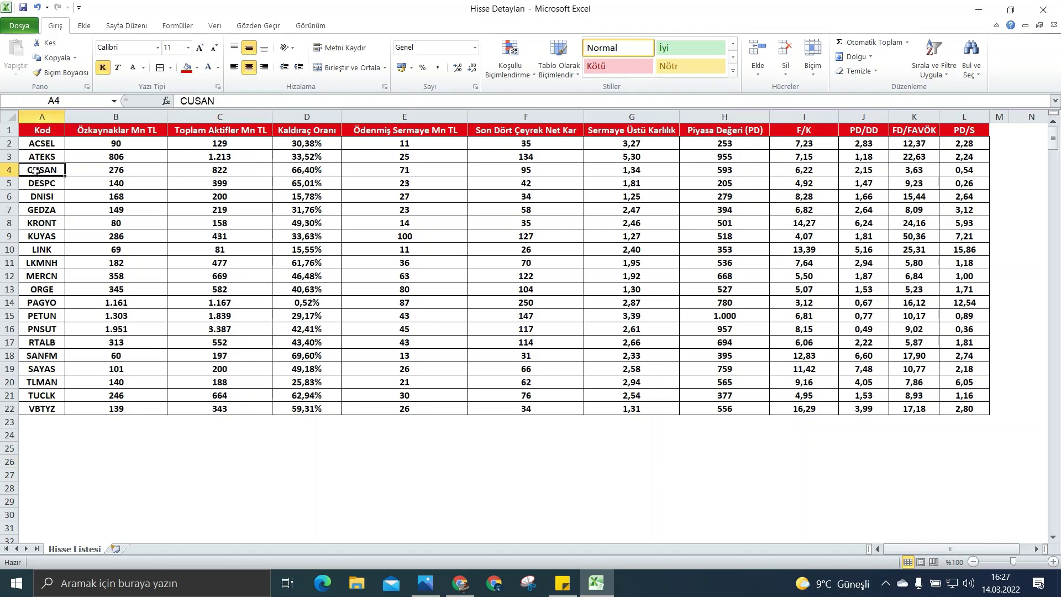
click(43, 184)
click(43, 197)
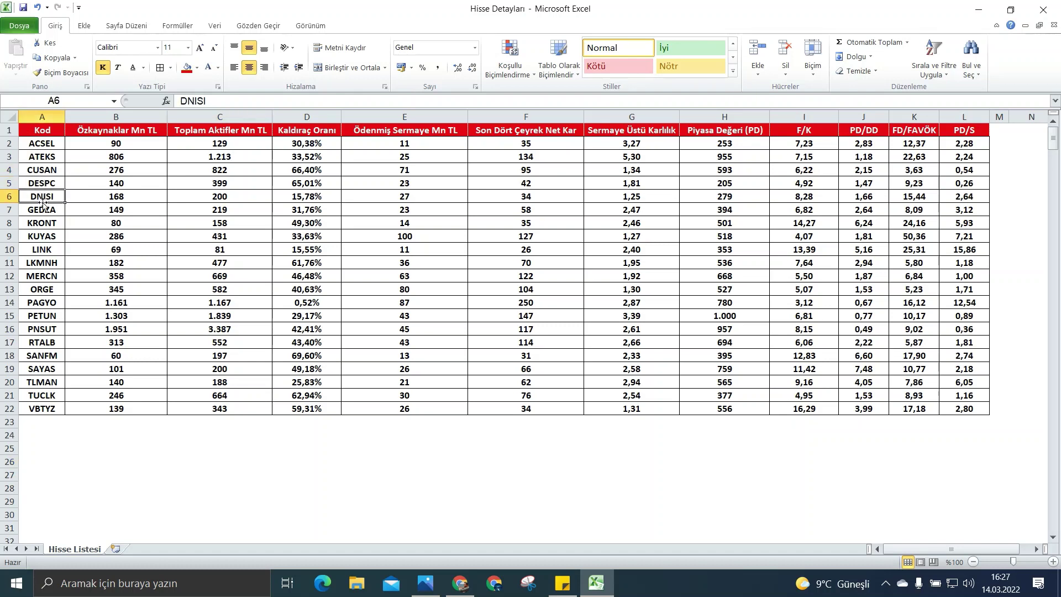
click(31, 211)
click(38, 223)
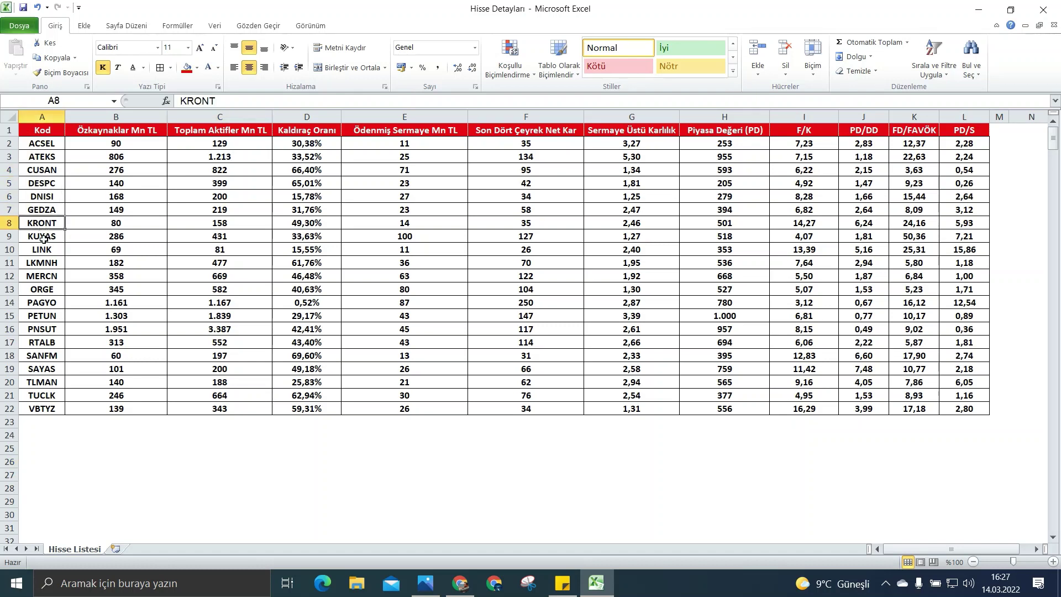
click(43, 238)
click(36, 250)
click(26, 265)
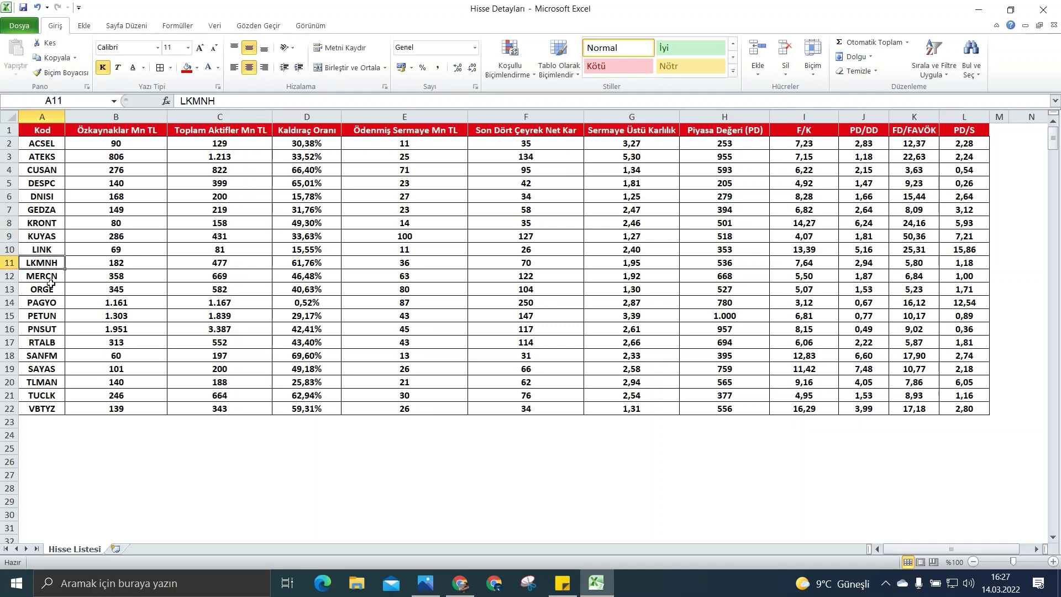
click(38, 278)
click(38, 291)
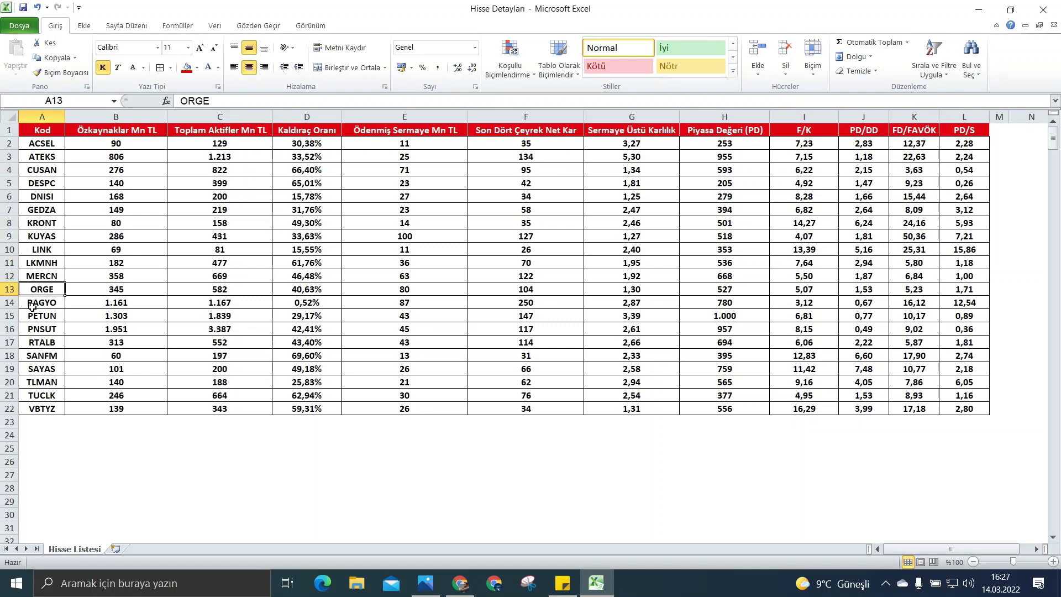
click(32, 306)
click(34, 317)
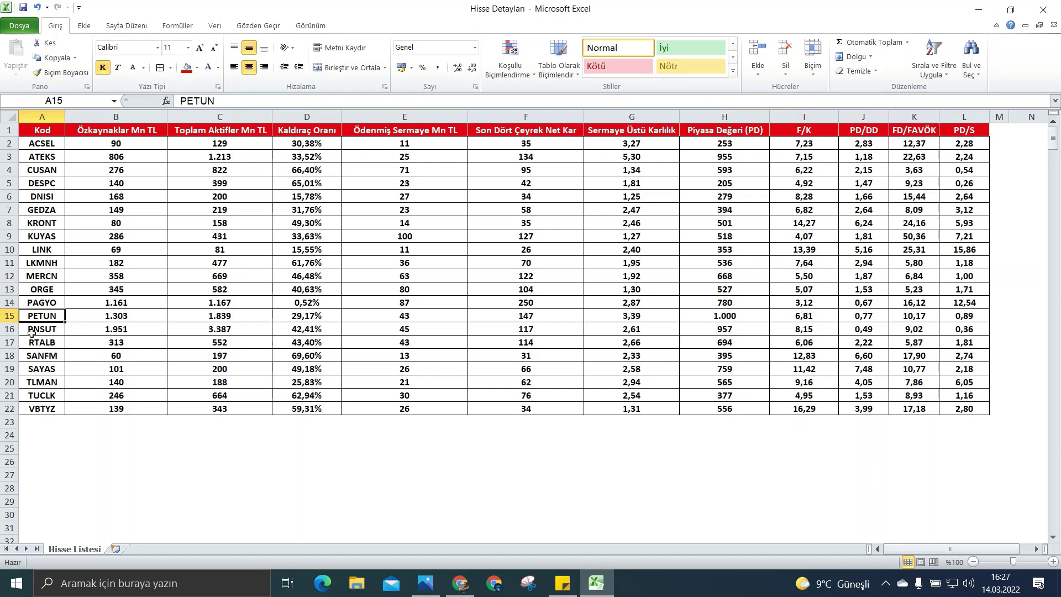
click(31, 332)
click(34, 344)
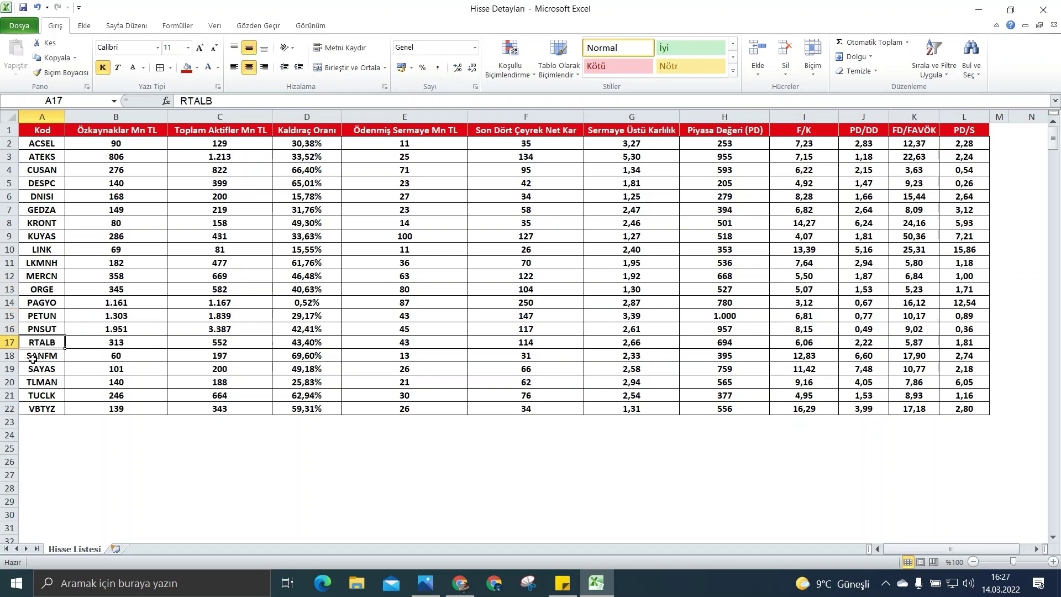
click(33, 358)
click(45, 371)
click(37, 385)
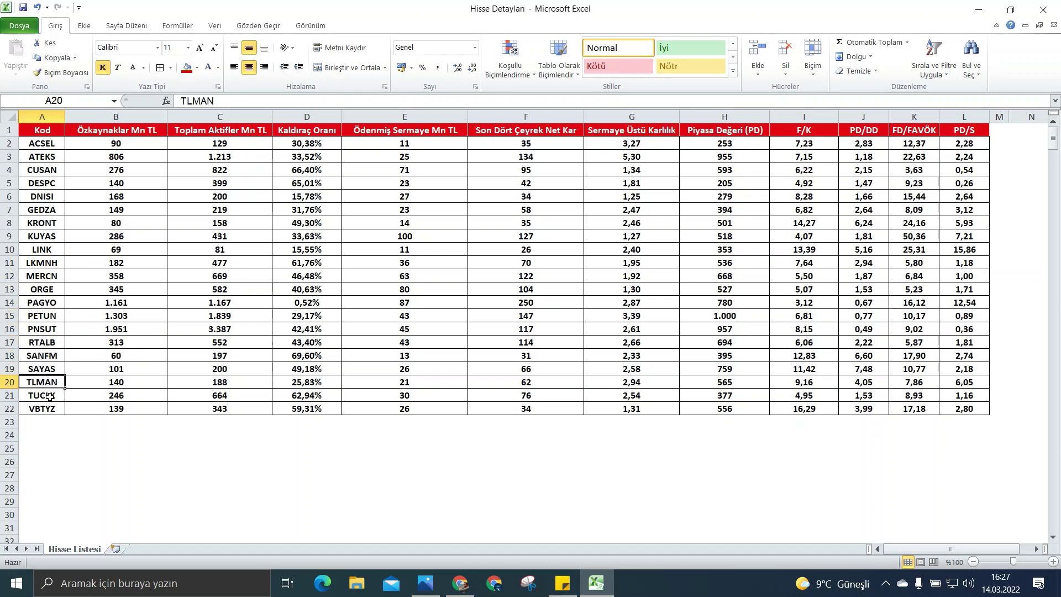
click(49, 397)
click(36, 412)
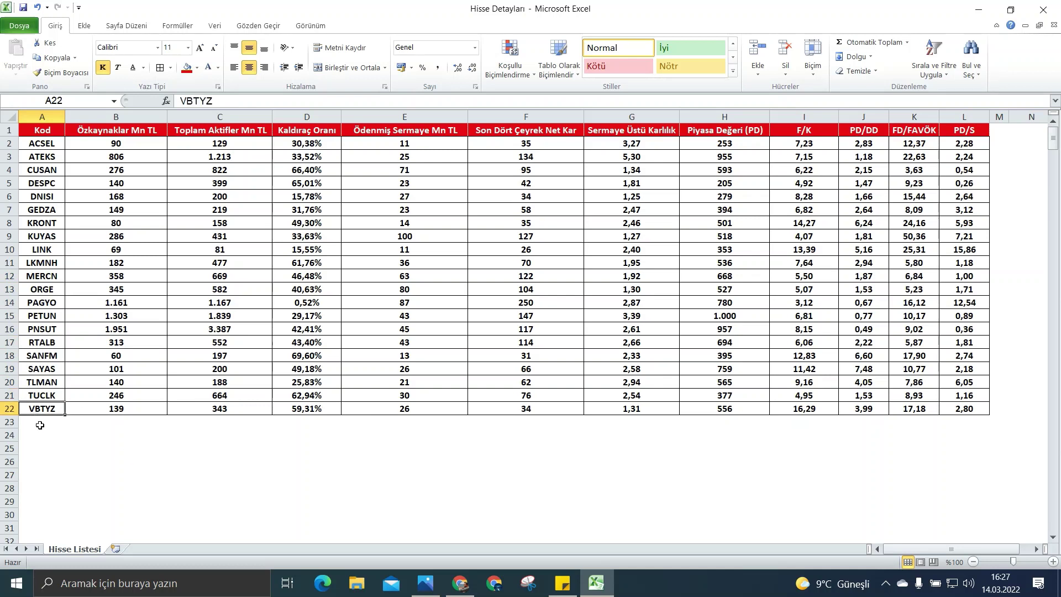